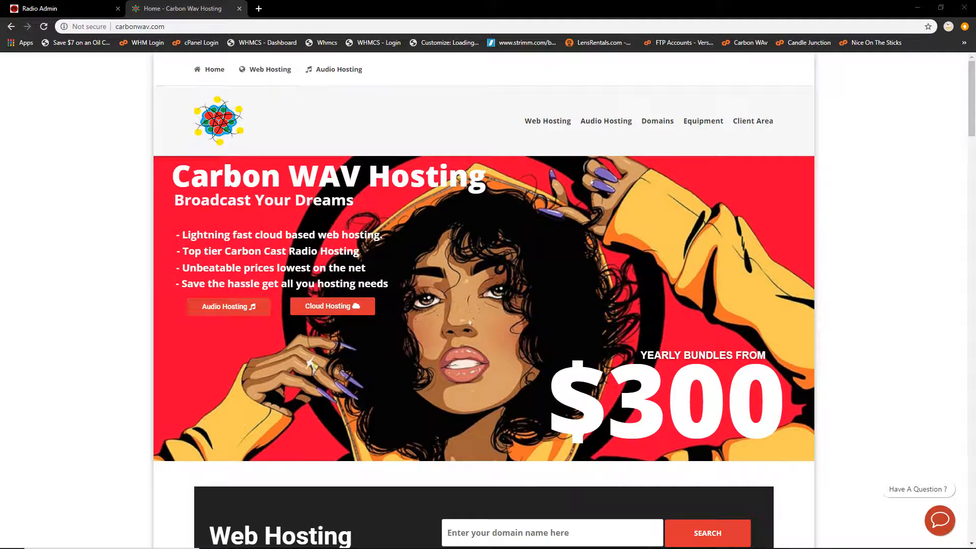
Step: Switch to the Radio Admin page, log in with the prefilled reseller credentials, and look over the dashboard
{"action": "left_click", "coordinate": [50, 8]}
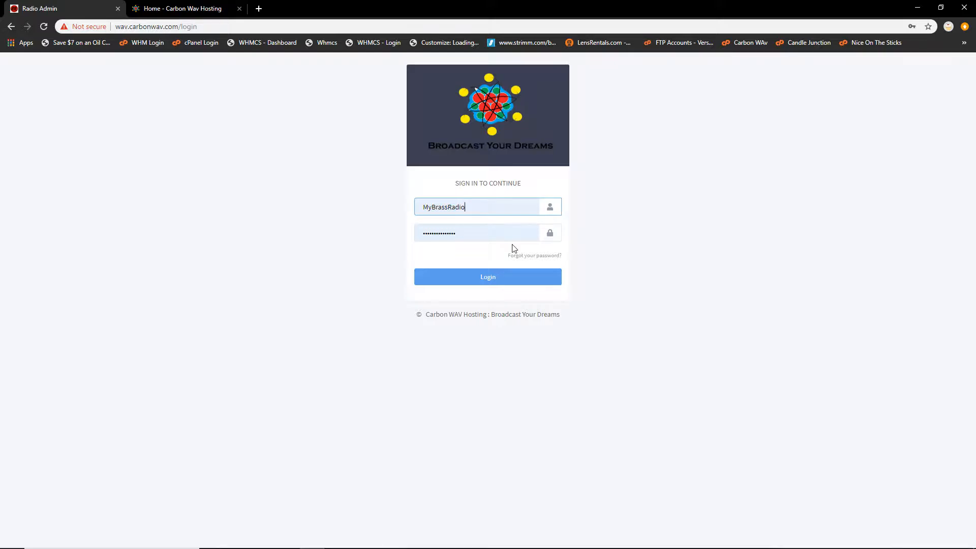
{"action": "left_click", "coordinate": [483, 283]}
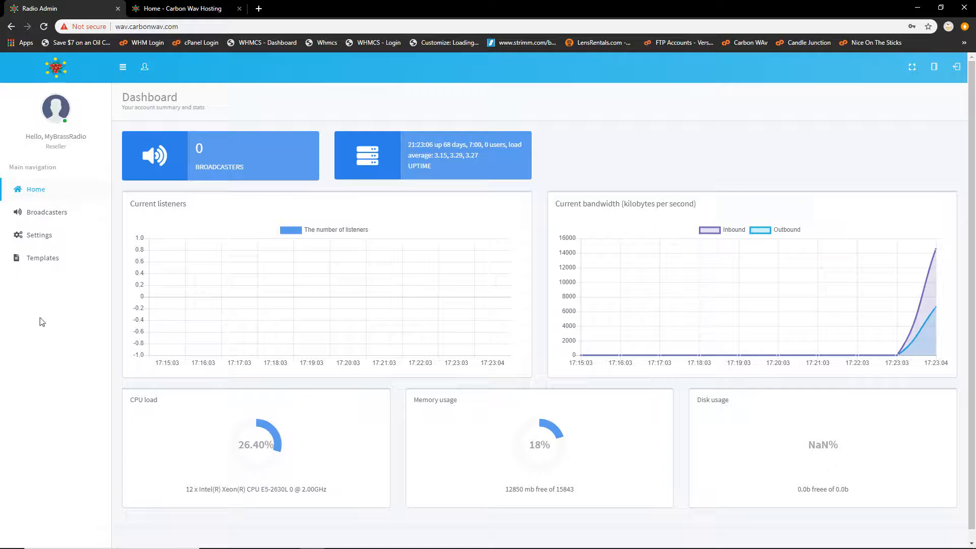
{"action": "scroll", "coordinate": [326, 159], "scroll_direction": "down", "scroll_amount": 1}
{"action": "scroll", "coordinate": [289, 196], "scroll_direction": "up", "scroll_amount": 1}
Step: Collapse the main navigation sidebar to its icon-only form and expand it again, repeating the toggle
{"action": "left_click", "coordinate": [123, 68]}
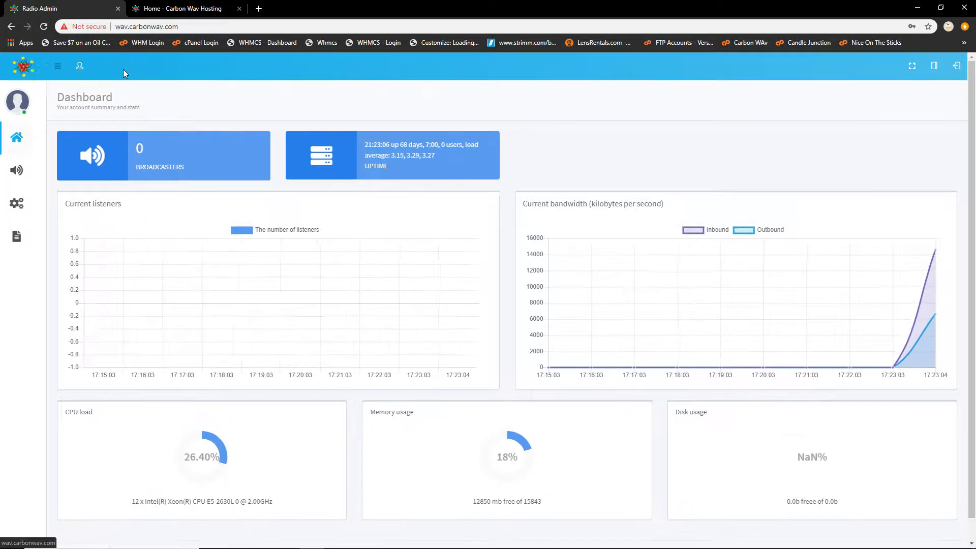
{"action": "left_click", "coordinate": [47, 72]}
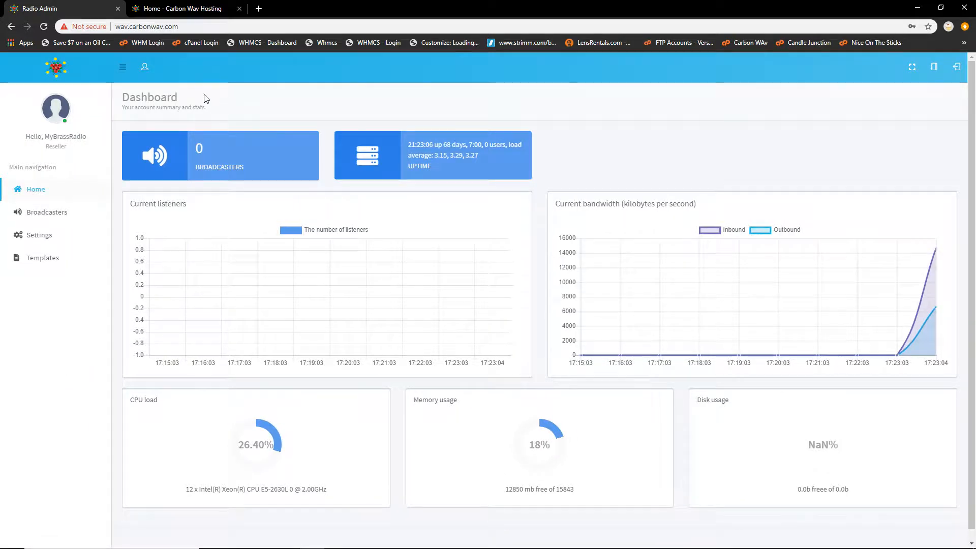
{"action": "left_click", "coordinate": [127, 75]}
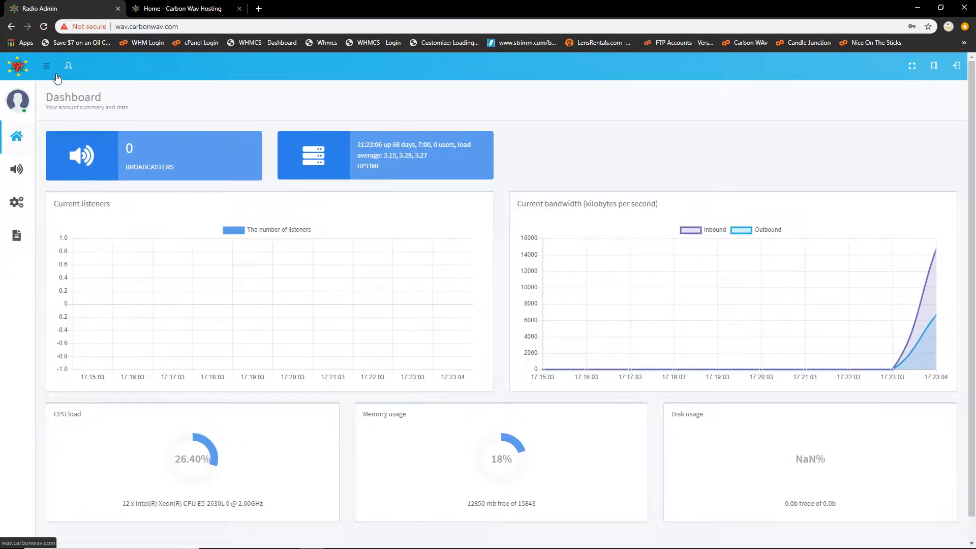
{"action": "left_click", "coordinate": [47, 69]}
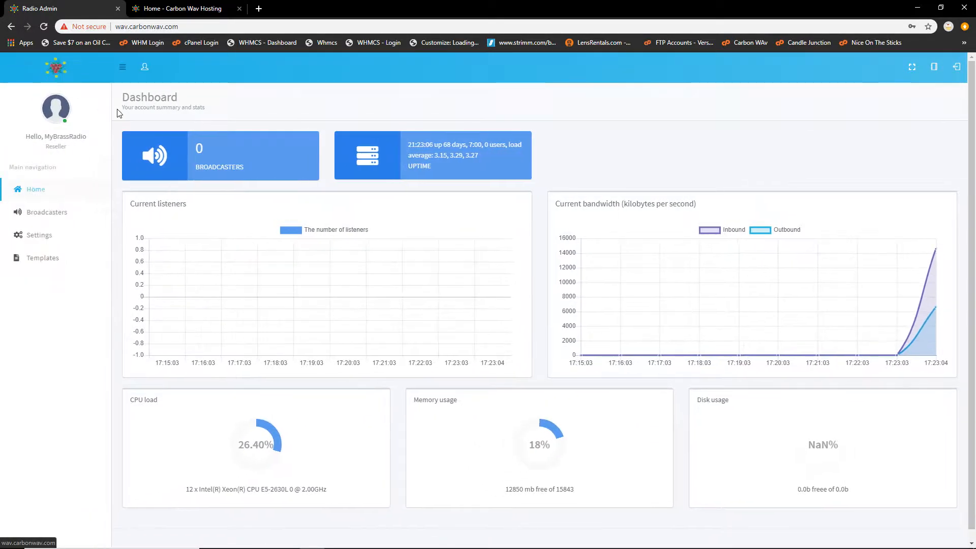
{"action": "left_click", "coordinate": [117, 73]}
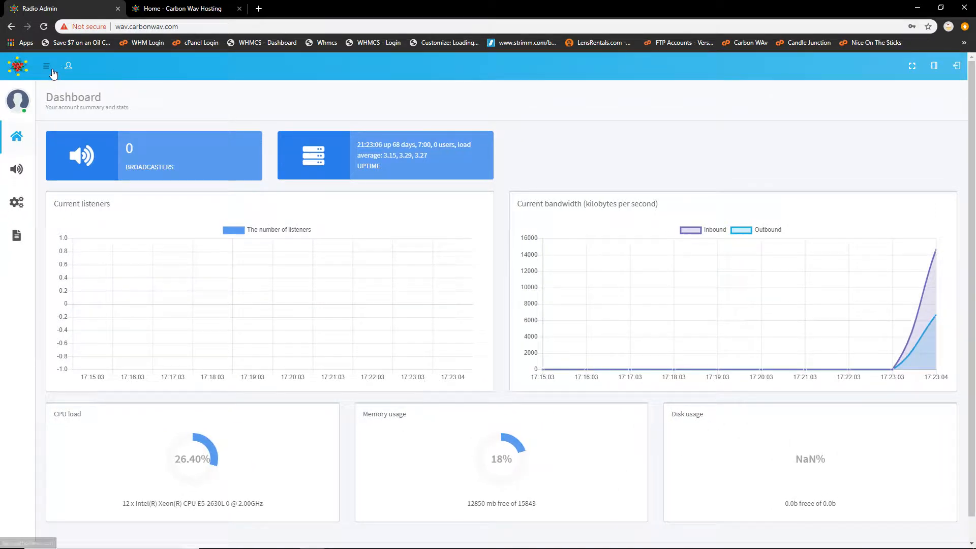
{"action": "left_click", "coordinate": [56, 74]}
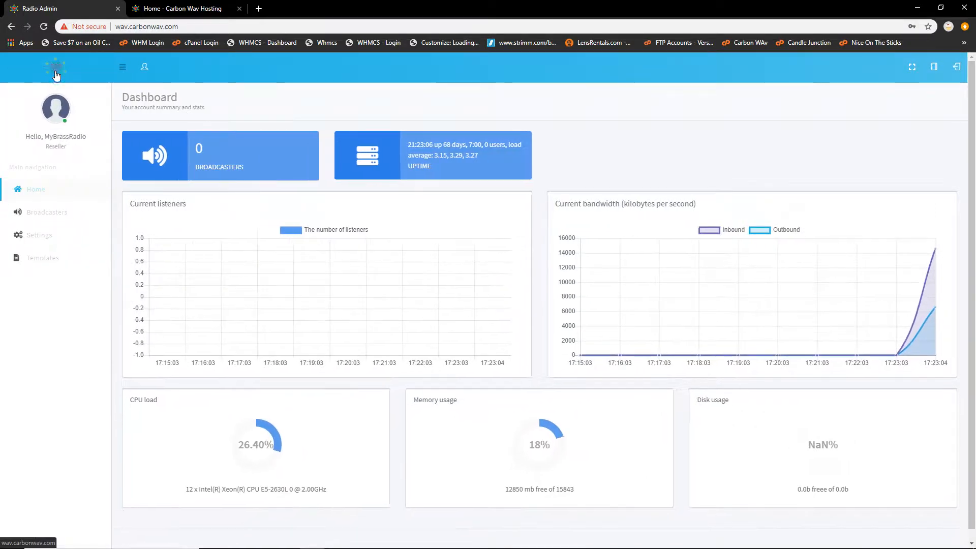
Step: Hide the user profile block above the main navigation and show it again
{"action": "left_click", "coordinate": [146, 72]}
{"action": "left_click", "coordinate": [145, 72]}
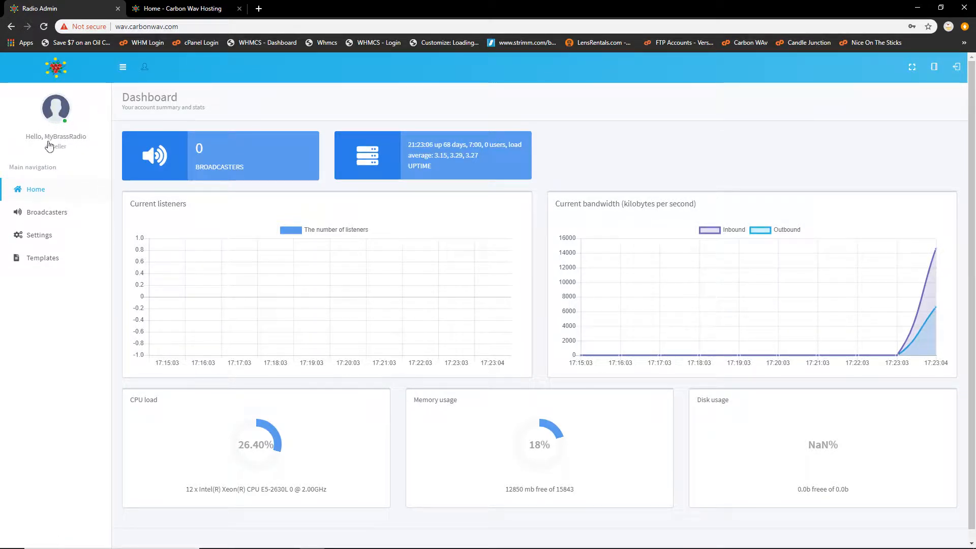
{"action": "left_click", "coordinate": [145, 68]}
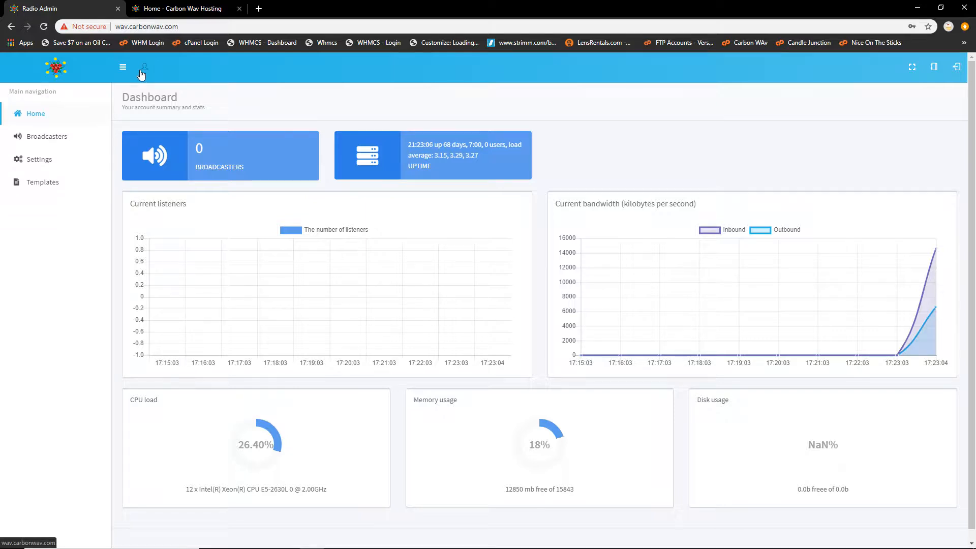
{"action": "left_click", "coordinate": [145, 67]}
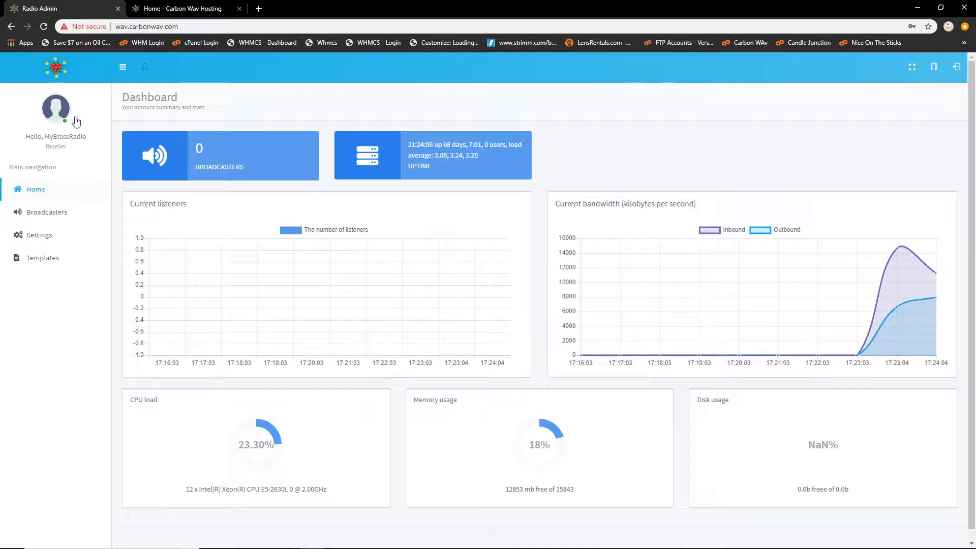
Step: Look through the Broadcaster accounts page and the Settings and Templates entries, and return to the dashboard
{"action": "scroll", "coordinate": [97, 140], "scroll_direction": "down", "scroll_amount": 1}
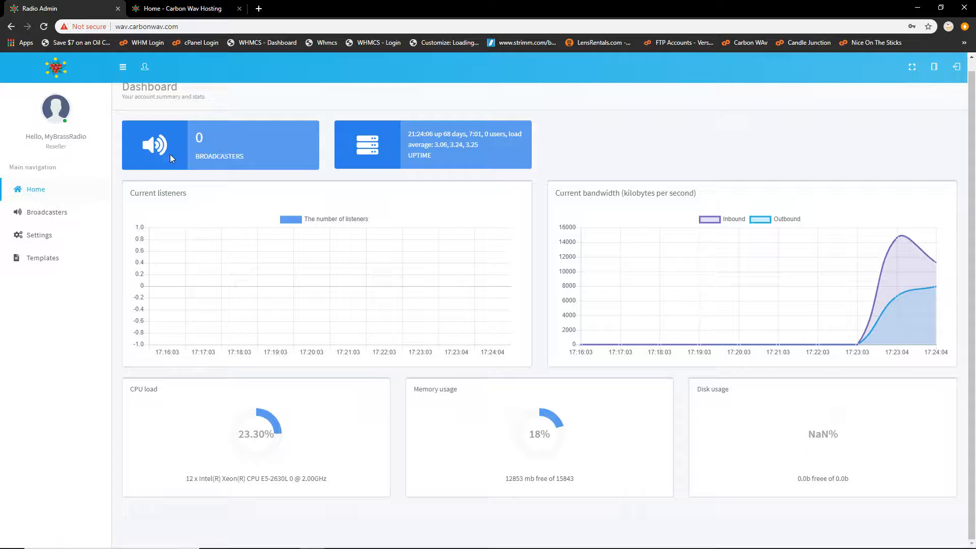
{"action": "left_click", "coordinate": [59, 212]}
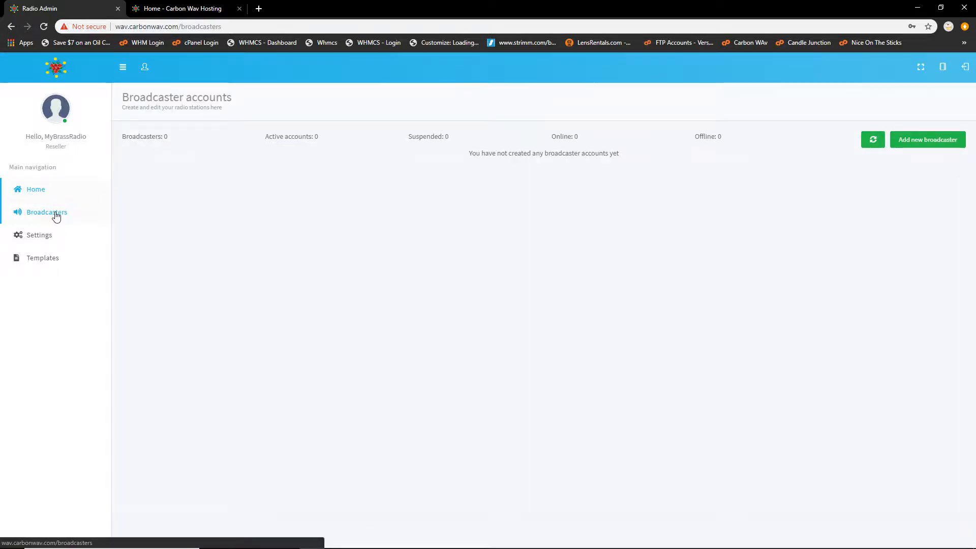
{"action": "left_click", "coordinate": [47, 238]}
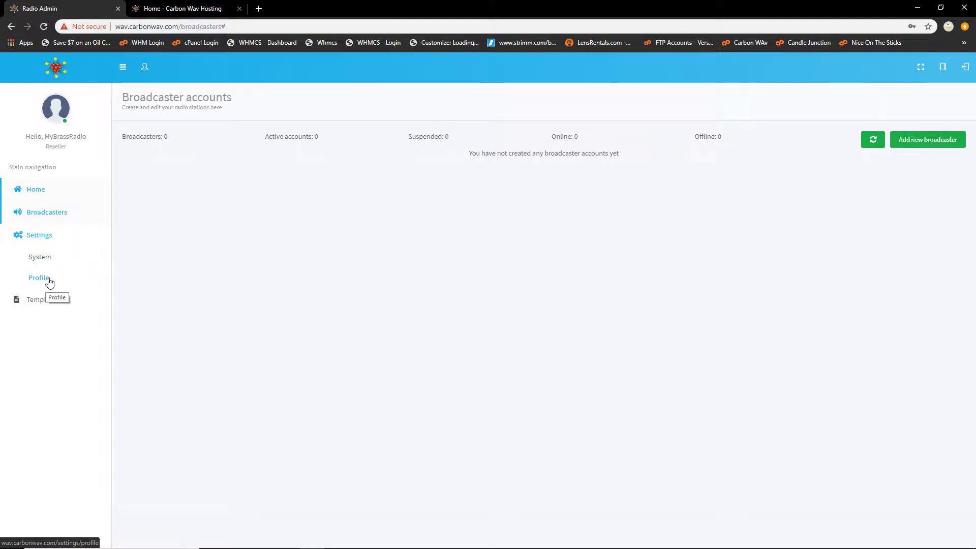
{"action": "left_click", "coordinate": [48, 300]}
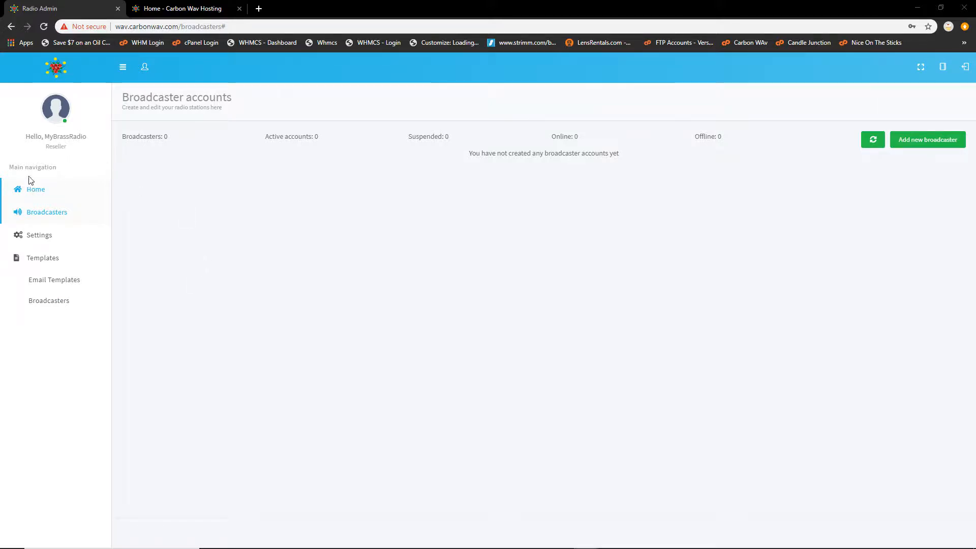
{"action": "left_click", "coordinate": [34, 190]}
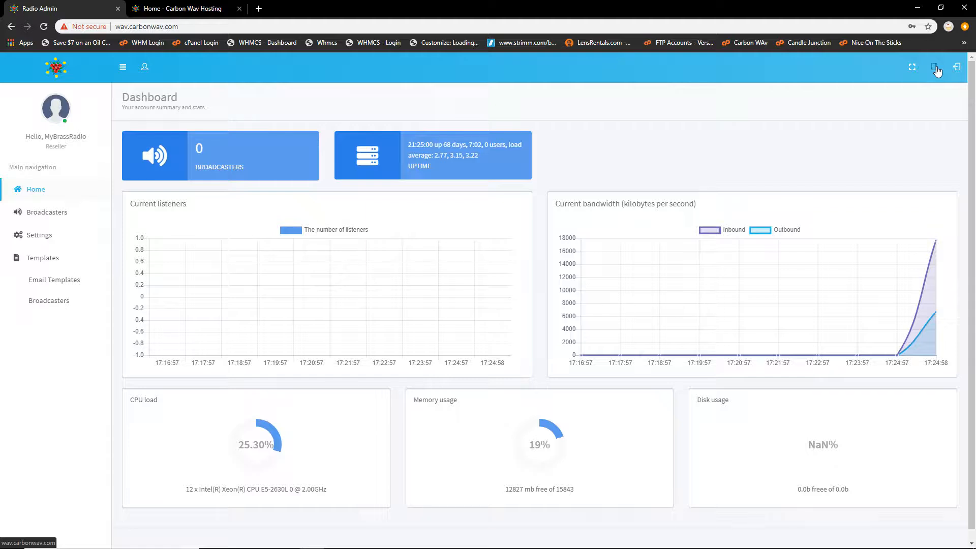
Step: Select the light purple theme in the interface settings and open the Broadcaster accounts page
{"action": "left_click", "coordinate": [936, 69]}
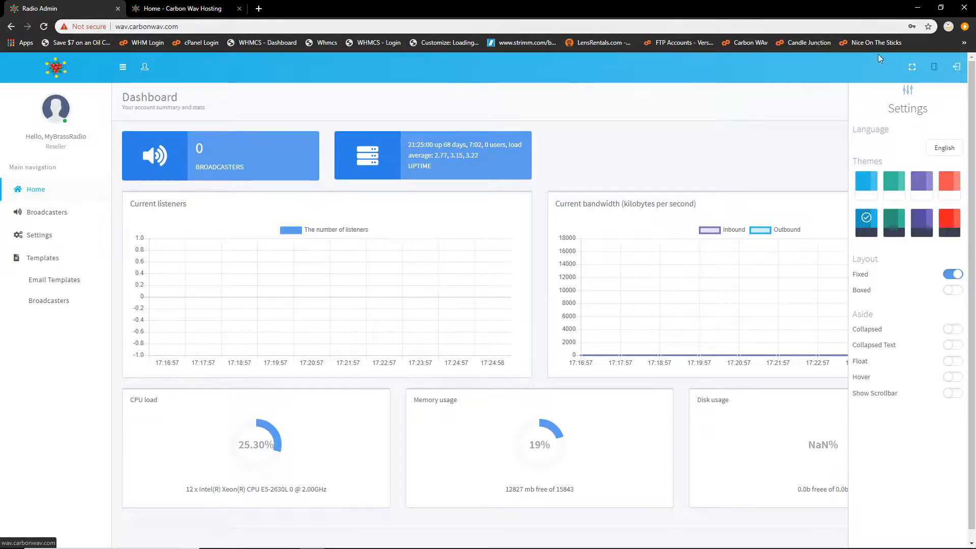
{"action": "left_click", "coordinate": [920, 184]}
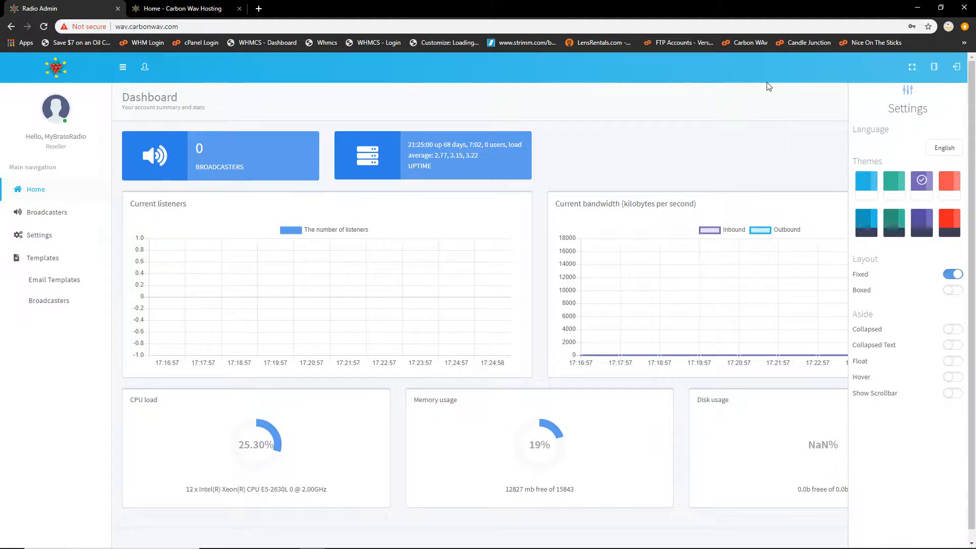
{"action": "left_click", "coordinate": [49, 216]}
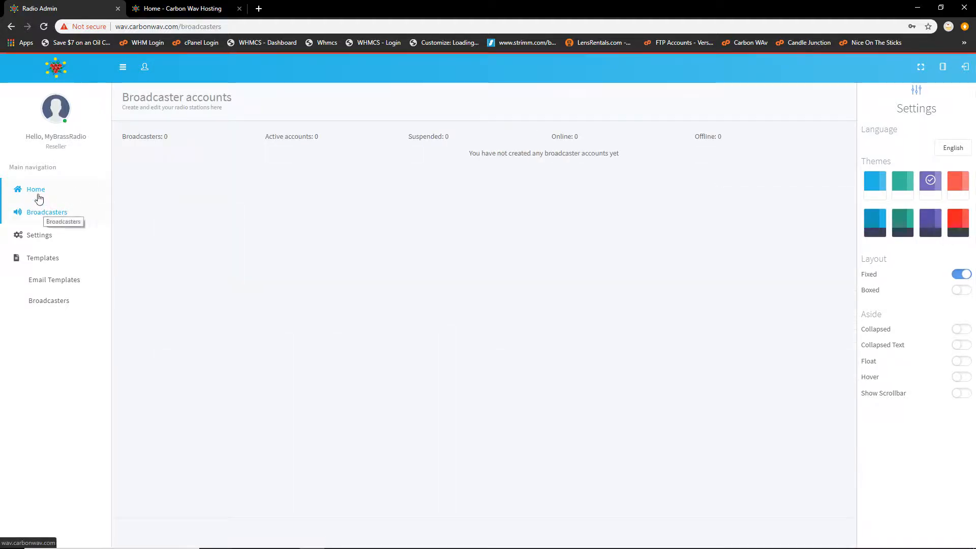
Step: Show the Broadcaster accounts page in full screen, close the interface settings, and leave full screen
{"action": "left_click", "coordinate": [919, 71]}
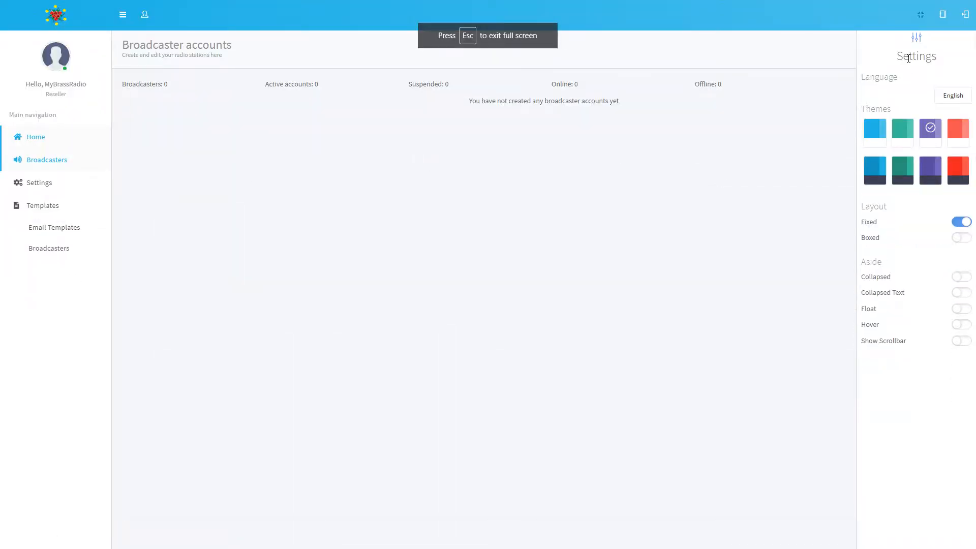
{"action": "left_click", "coordinate": [941, 17]}
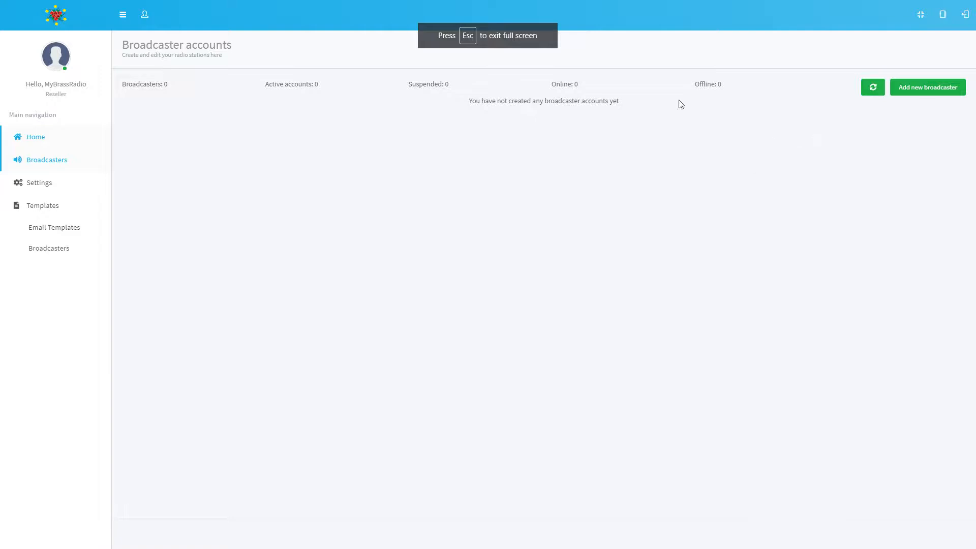
{"action": "mouse_move", "coordinate": [408, 2]}
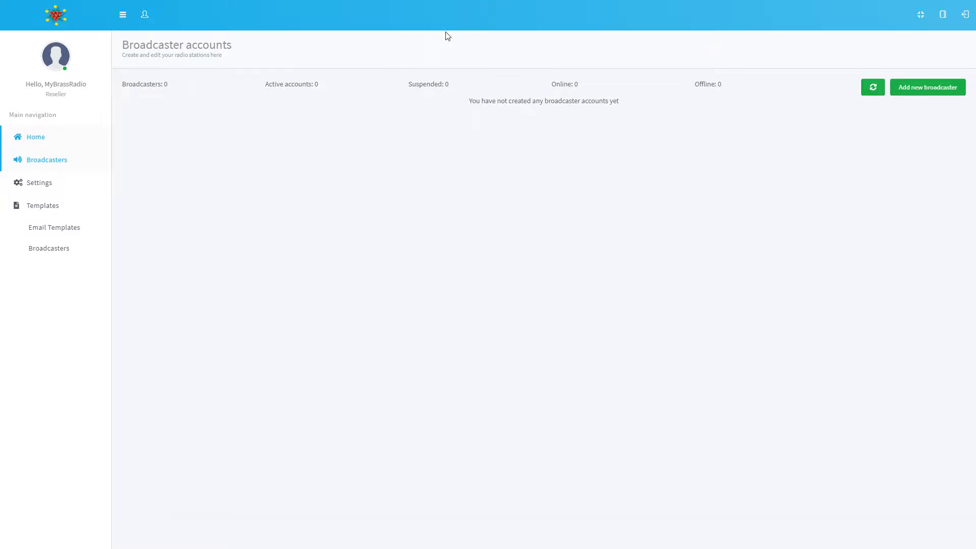
{"action": "key", "text": "F11"}
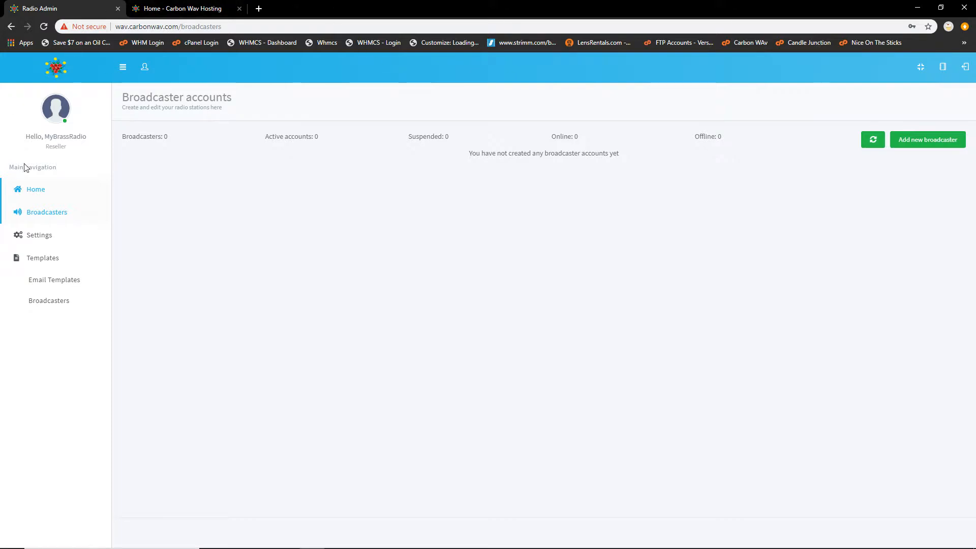
Step: Return to the dashboard and examine the broadcaster count and the server uptime and load averages
{"action": "left_click", "coordinate": [54, 195]}
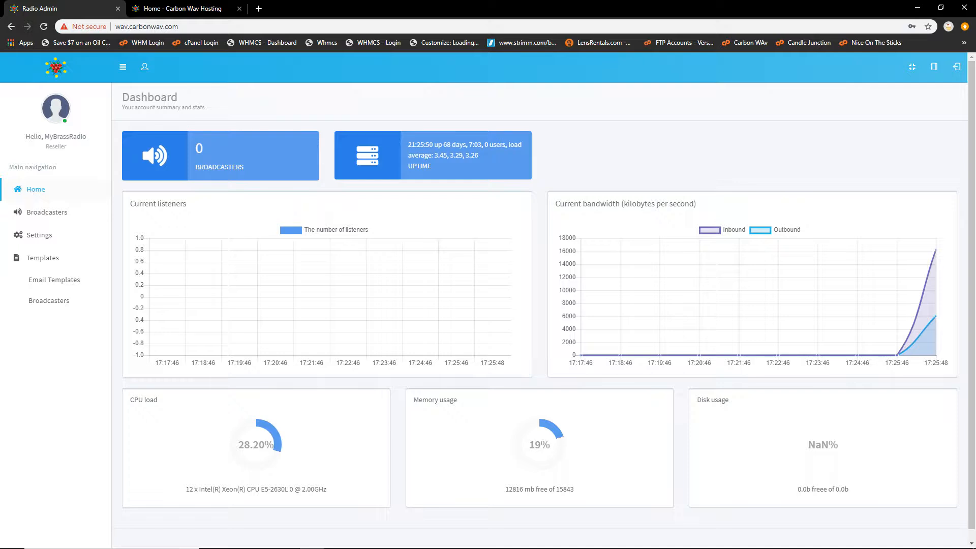
{"action": "scroll", "coordinate": [244, 284], "scroll_direction": "down", "scroll_amount": 1}
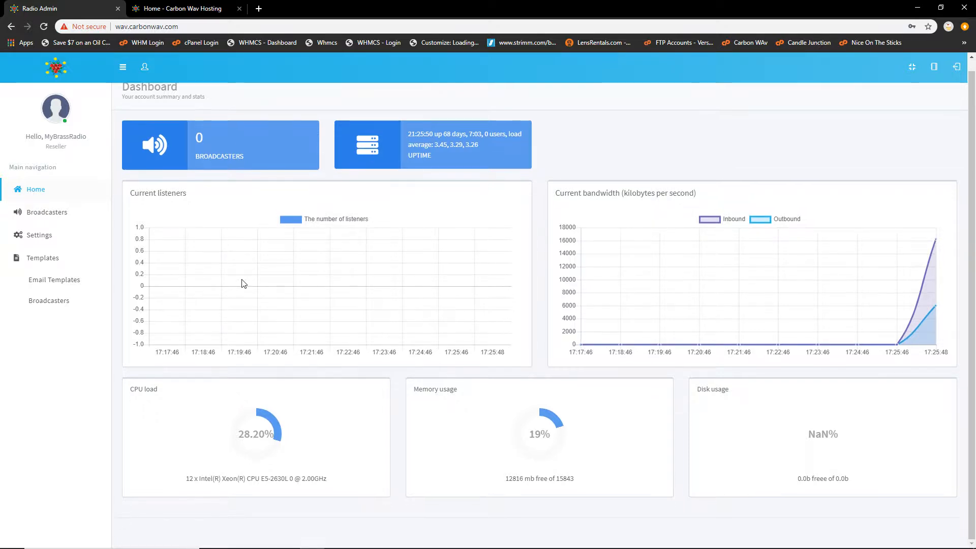
{"action": "scroll", "coordinate": [244, 284], "scroll_direction": "up", "scroll_amount": 1}
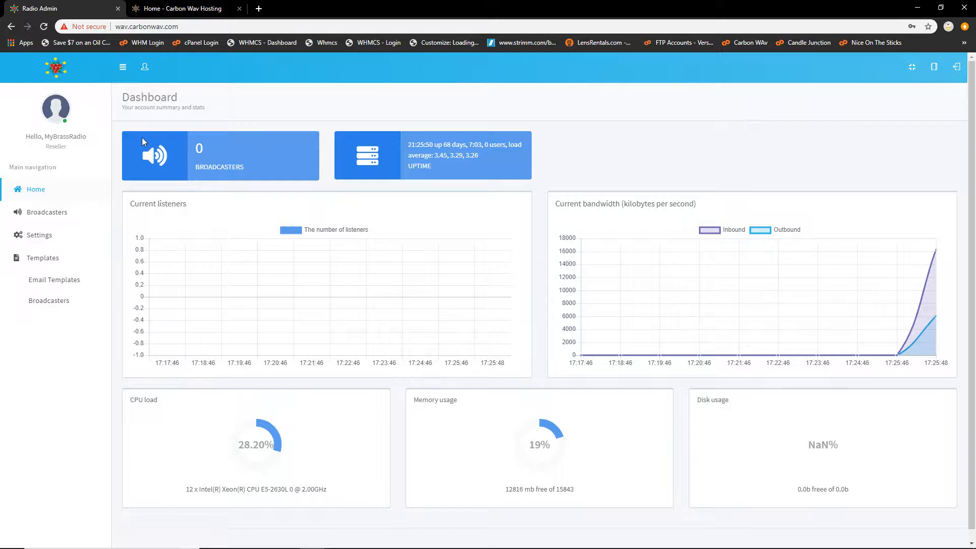
{"action": "double_click", "coordinate": [200, 146]}
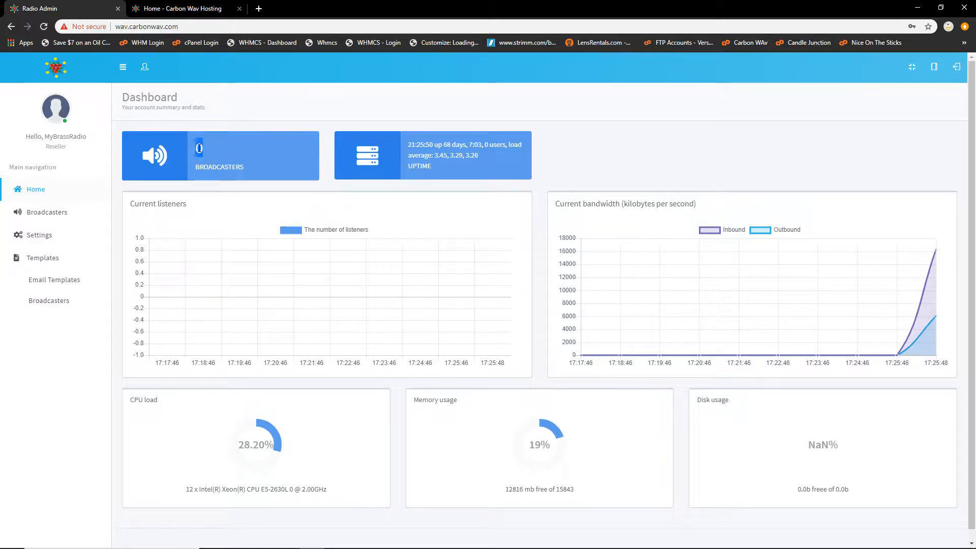
{"action": "left_click", "coordinate": [257, 163]}
{"action": "left_click_drag", "start_coordinate": [206, 161], "coordinate": [199, 148]}
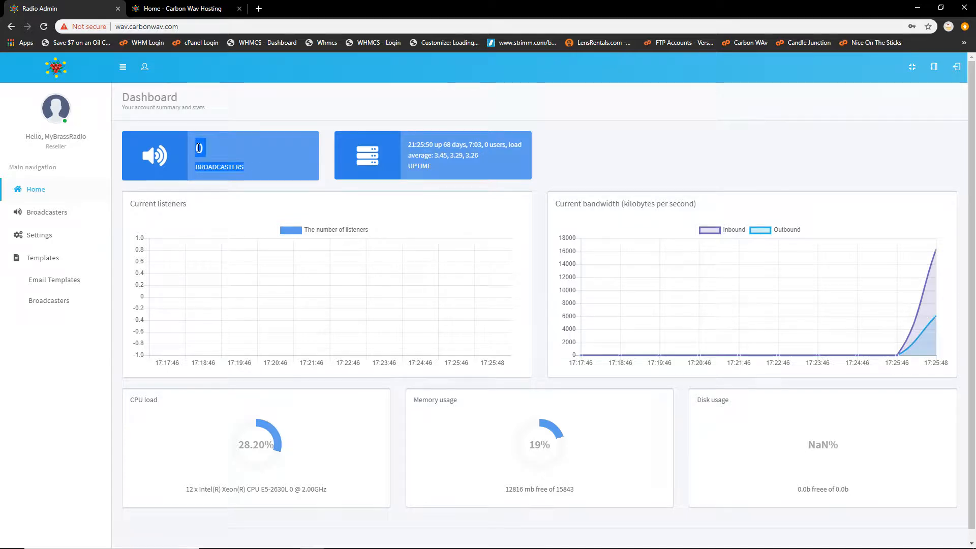
{"action": "left_click", "coordinate": [256, 161]}
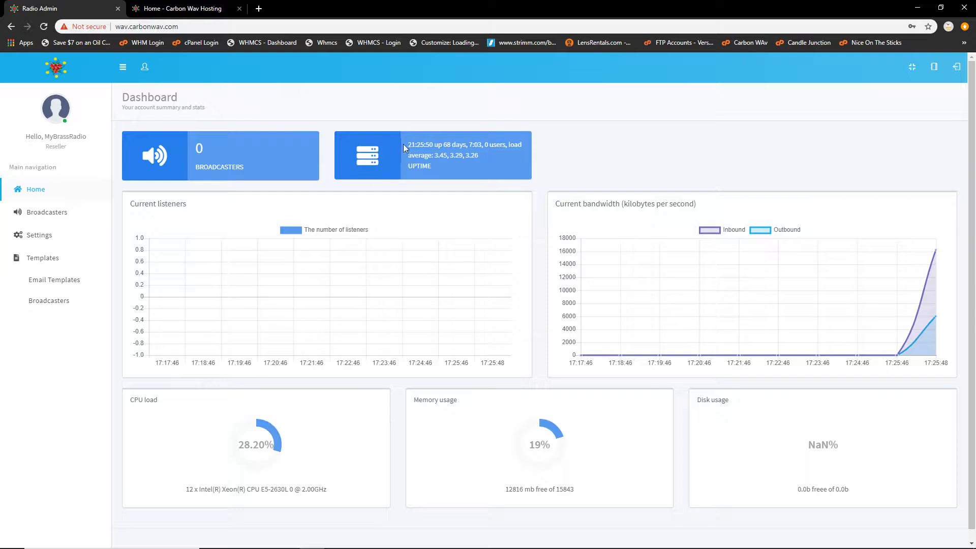
{"action": "left_click_drag", "start_coordinate": [409, 143], "coordinate": [448, 168]}
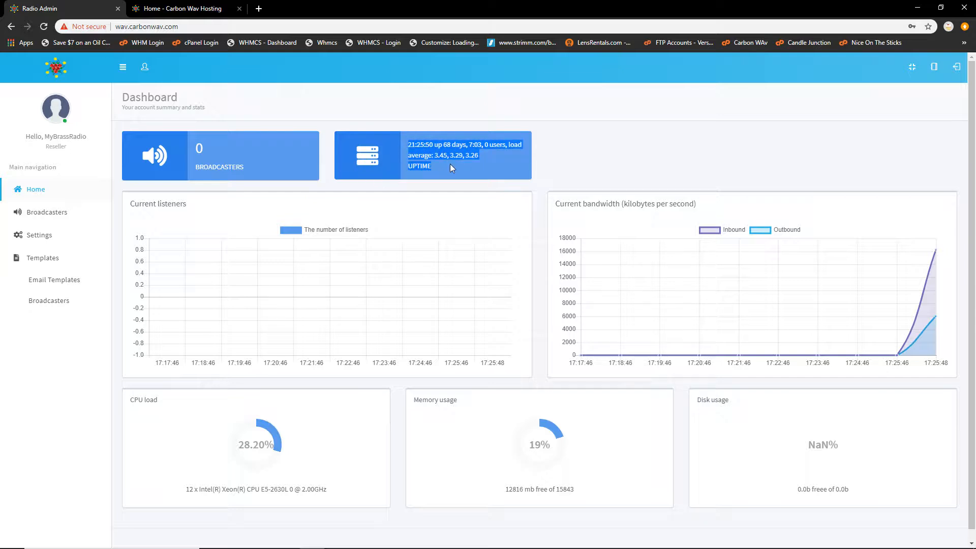
{"action": "left_click", "coordinate": [452, 165]}
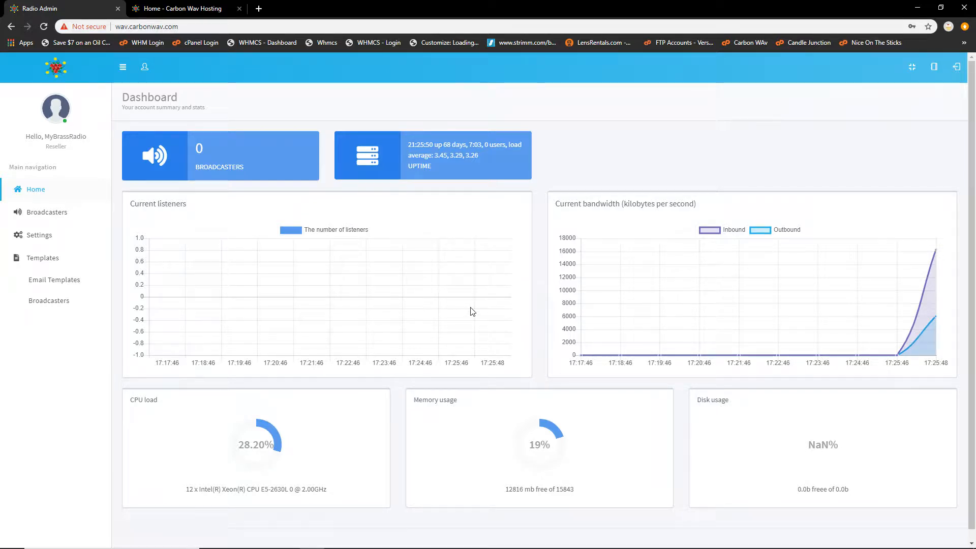
Step: Examine the current bandwidth chart and the CPU load section with its processor details on the dashboard
{"action": "left_click_drag", "start_coordinate": [559, 204], "coordinate": [622, 205]}
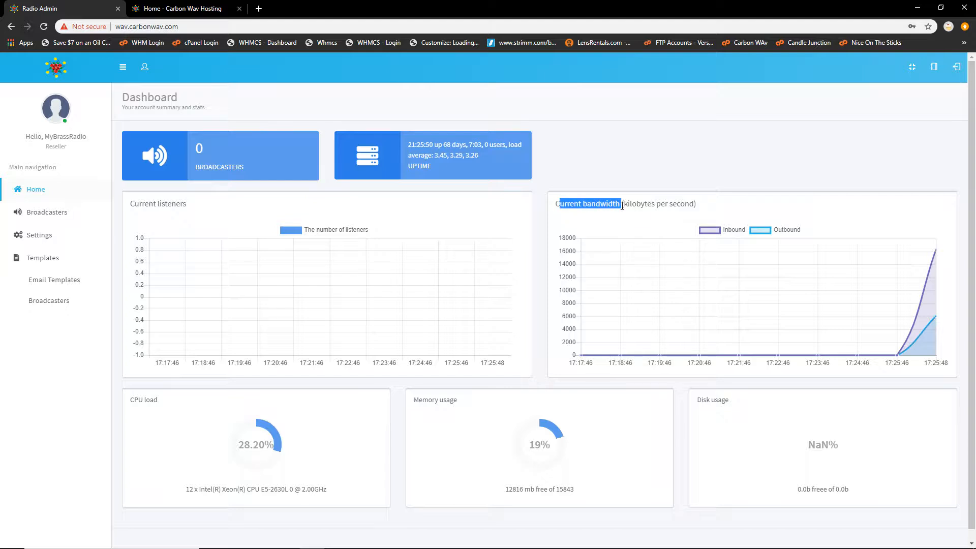
{"action": "left_click", "coordinate": [580, 232]}
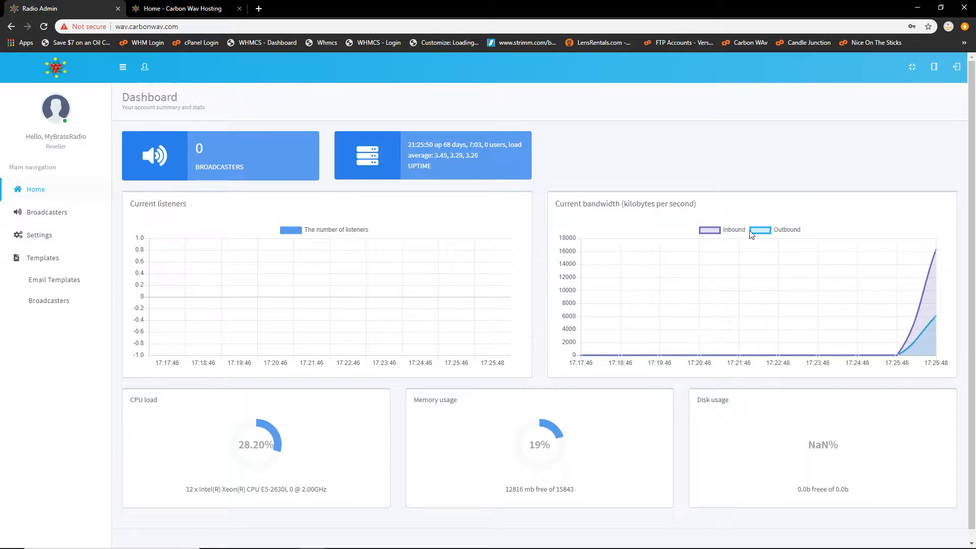
{"action": "scroll", "coordinate": [751, 254], "scroll_direction": "down", "scroll_amount": 1}
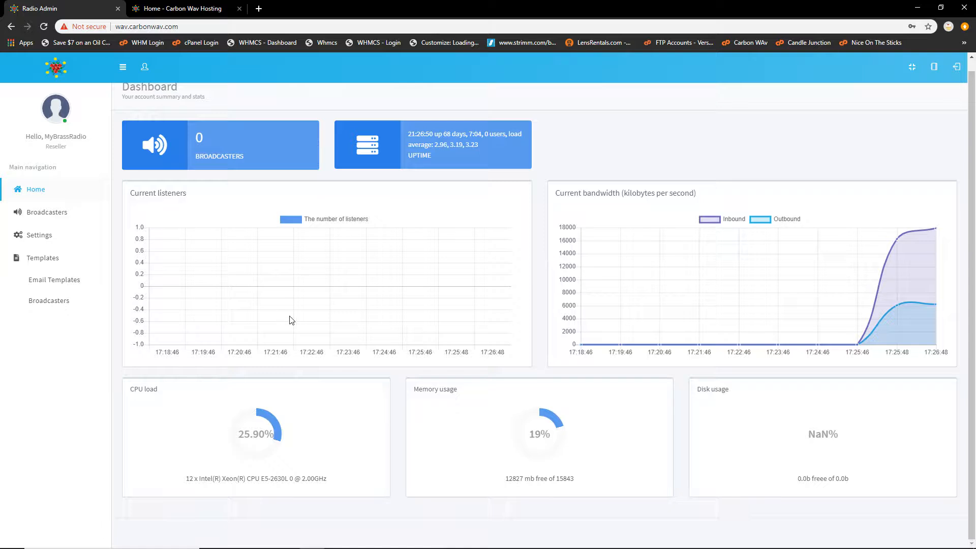
{"action": "left_click_drag", "start_coordinate": [168, 390], "coordinate": [131, 389]}
{"action": "left_click", "coordinate": [206, 491]}
{"action": "left_click_drag", "start_coordinate": [185, 482], "coordinate": [327, 495]}
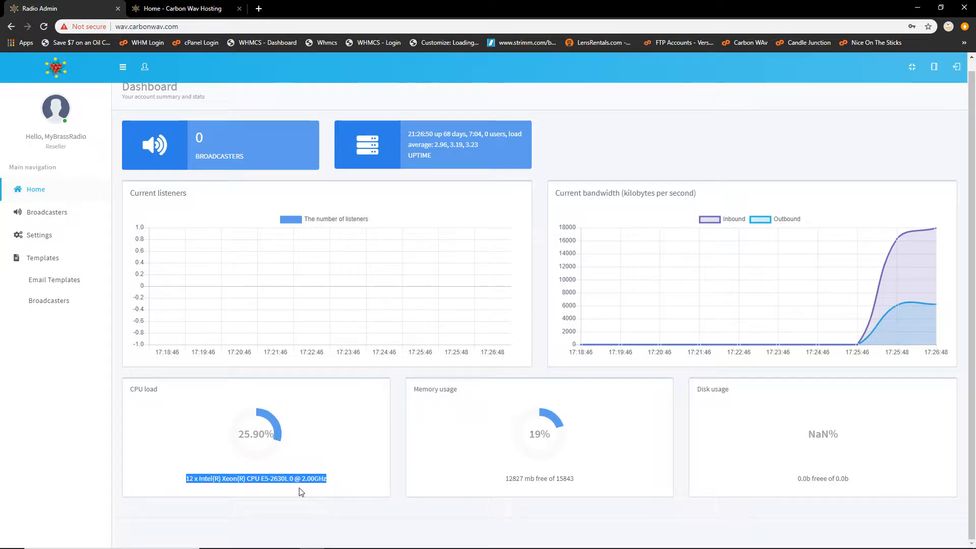
Step: Clear the text selection on the dashboard and open the Profile page of the settings
{"action": "left_click", "coordinate": [325, 483]}
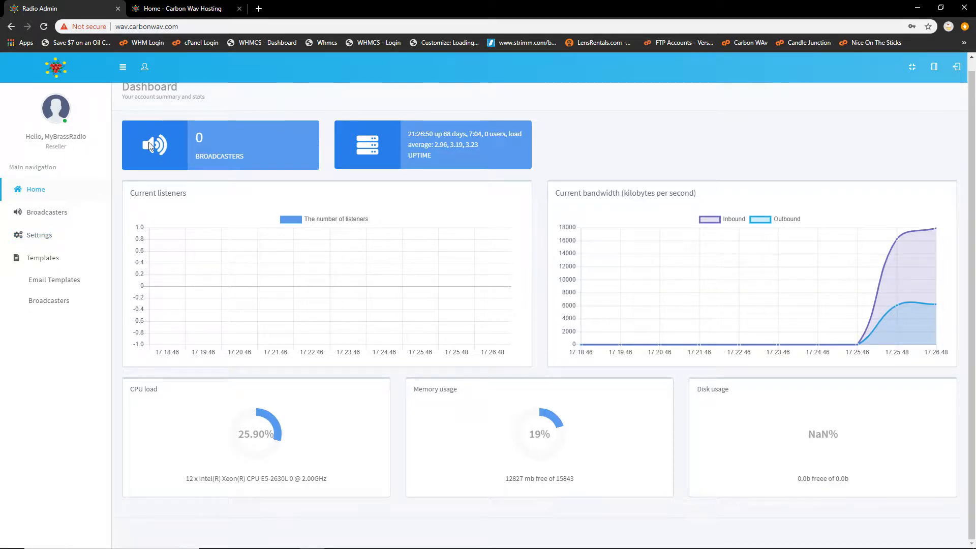
{"action": "scroll", "coordinate": [150, 146], "scroll_direction": "up", "scroll_amount": 1}
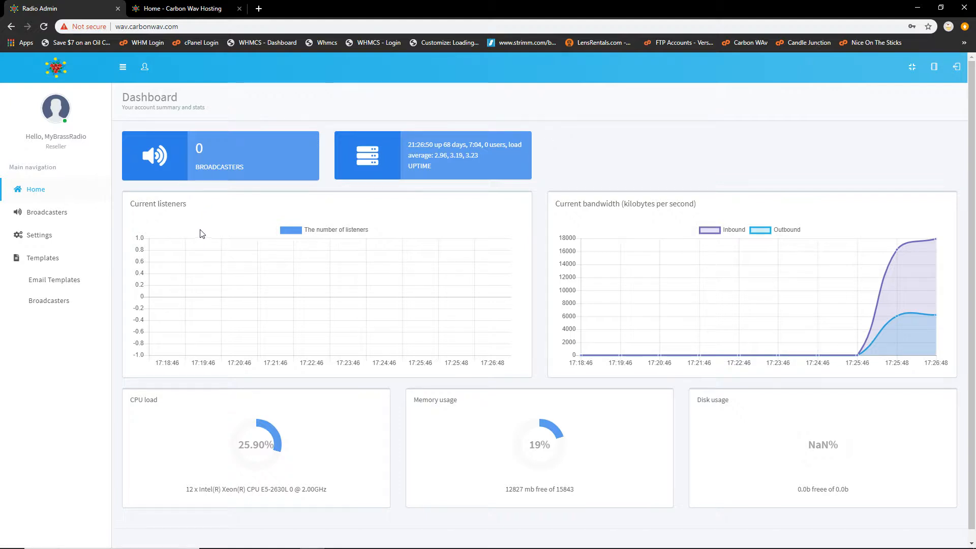
{"action": "left_click", "coordinate": [50, 237]}
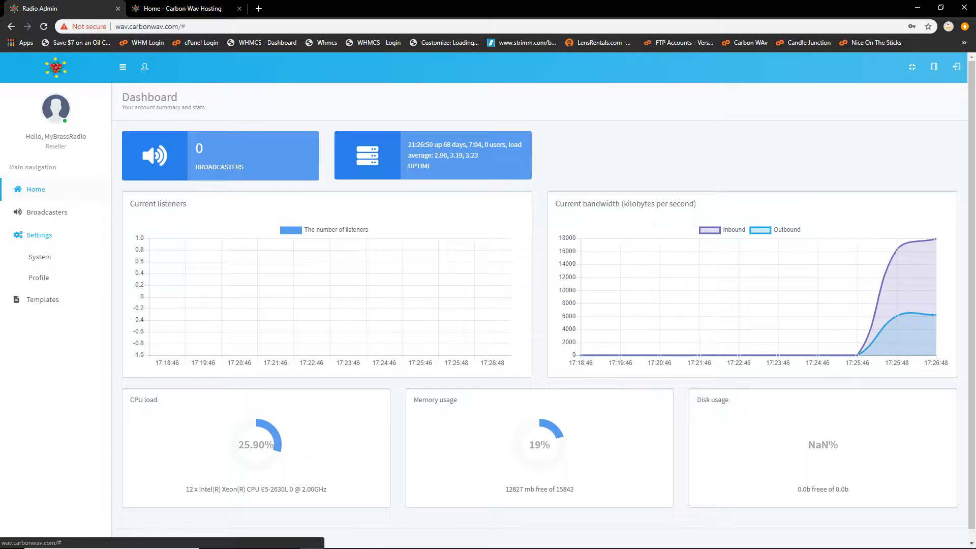
{"action": "left_click", "coordinate": [39, 278]}
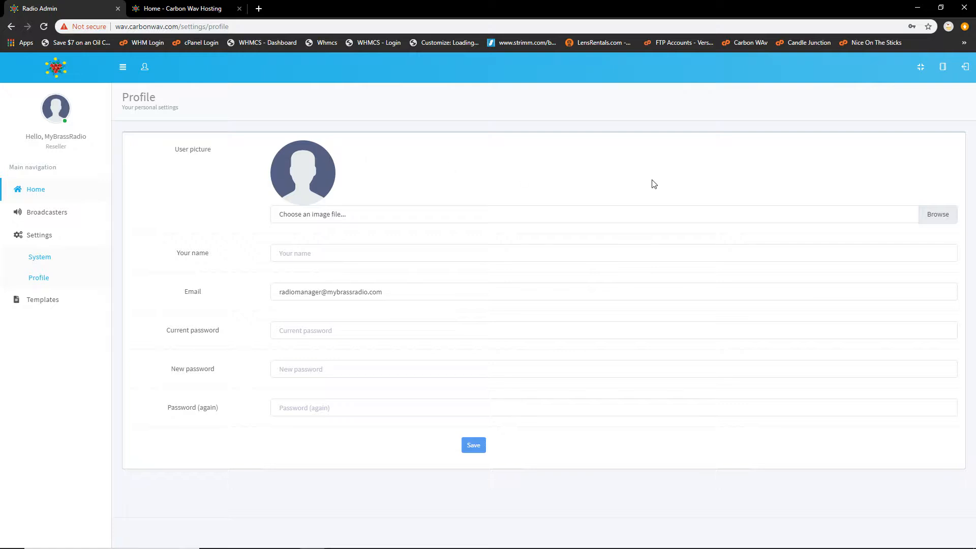
Step: Choose the 2KRADIO image from the Pictures folder as the profile's user picture
{"action": "left_click", "coordinate": [934, 214]}
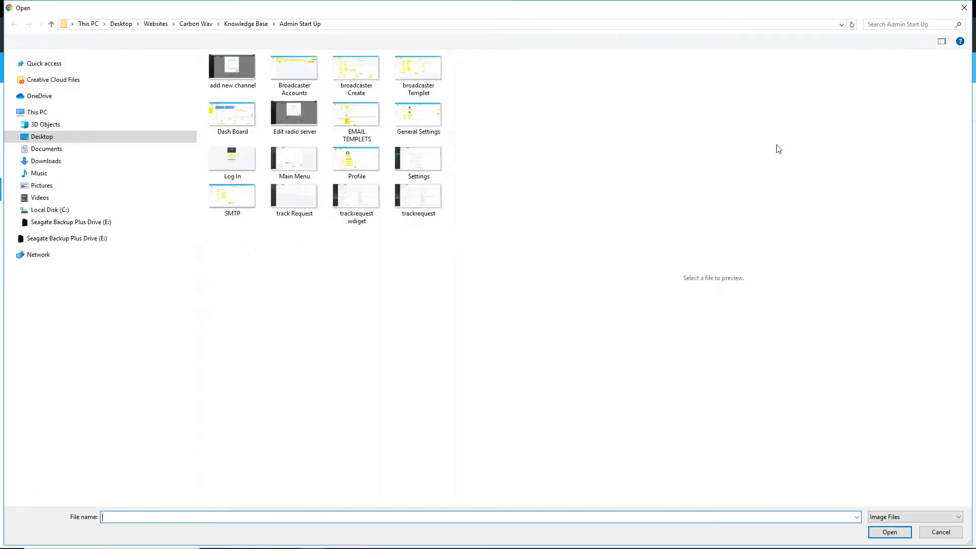
{"action": "left_click", "coordinate": [404, 125]}
{"action": "left_click", "coordinate": [417, 73]}
{"action": "left_click", "coordinate": [356, 71]}
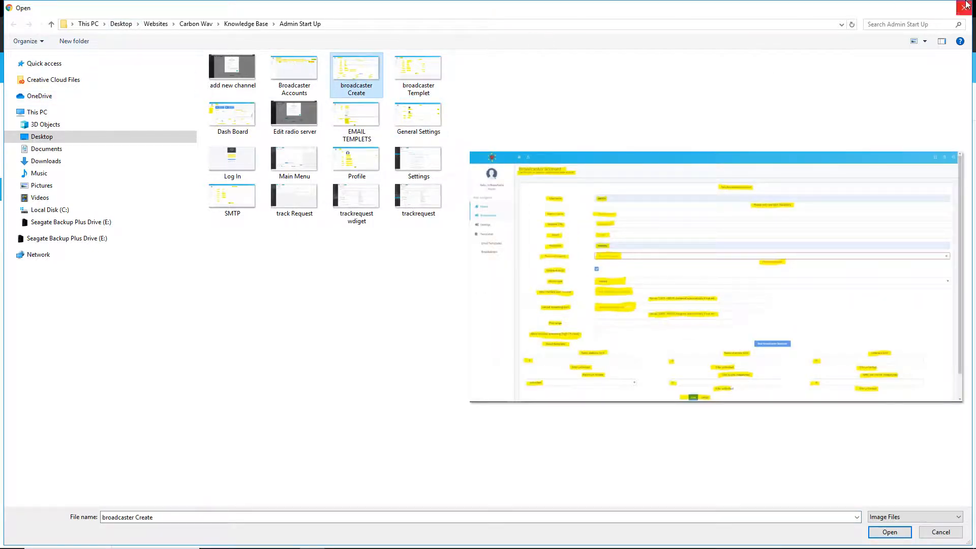
{"action": "left_click", "coordinate": [40, 186]}
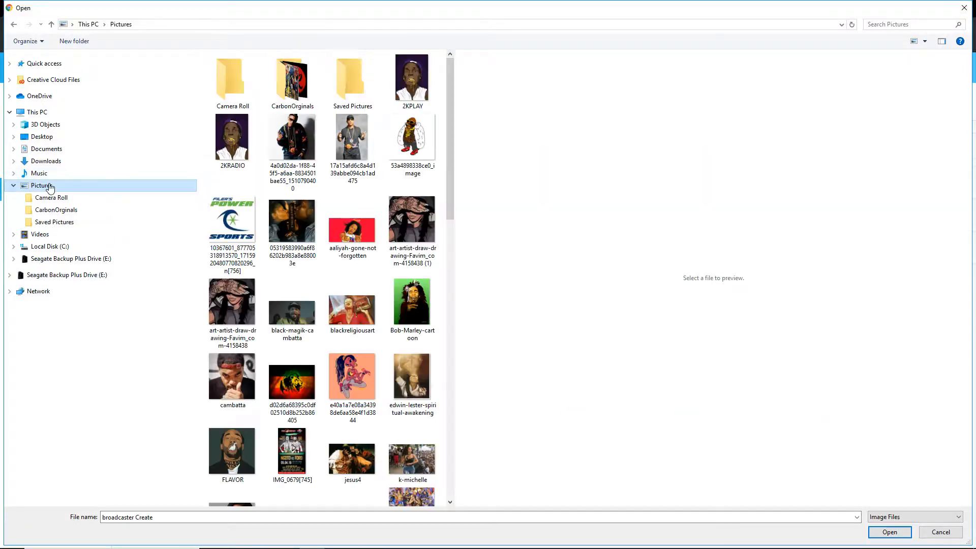
{"action": "double_click", "coordinate": [233, 147]}
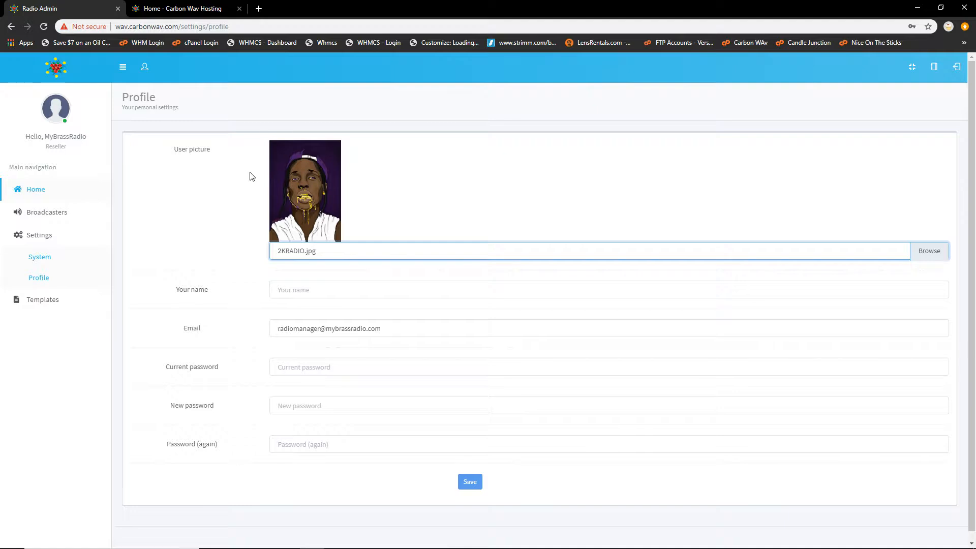
Step: Fill in the profile's name field with the suggested first name and go to the email field
{"action": "left_click", "coordinate": [331, 292]}
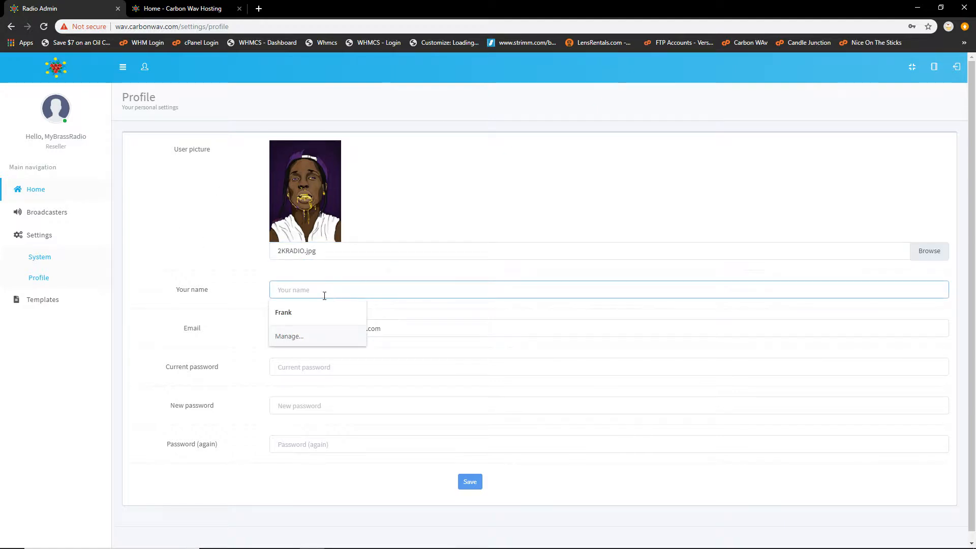
{"action": "left_click", "coordinate": [312, 314]}
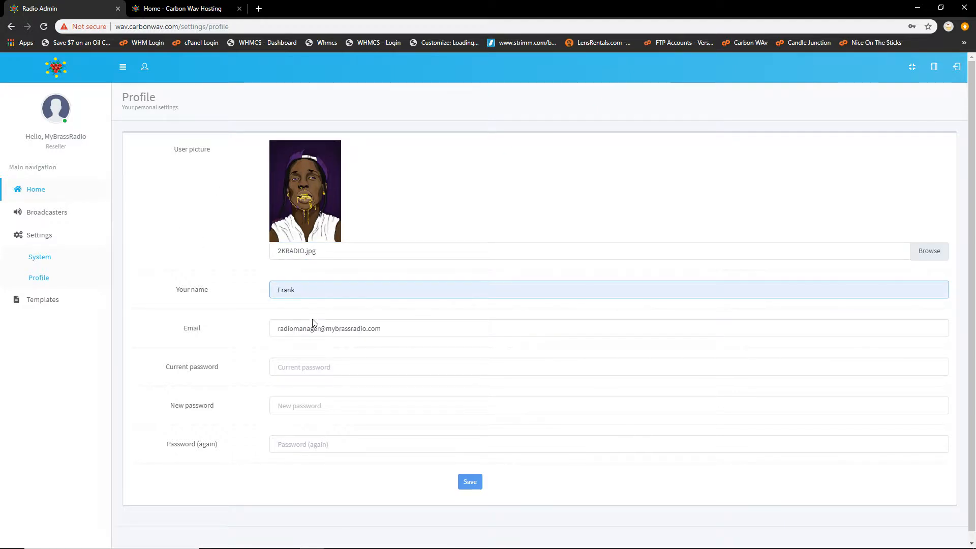
{"action": "left_click", "coordinate": [412, 330]}
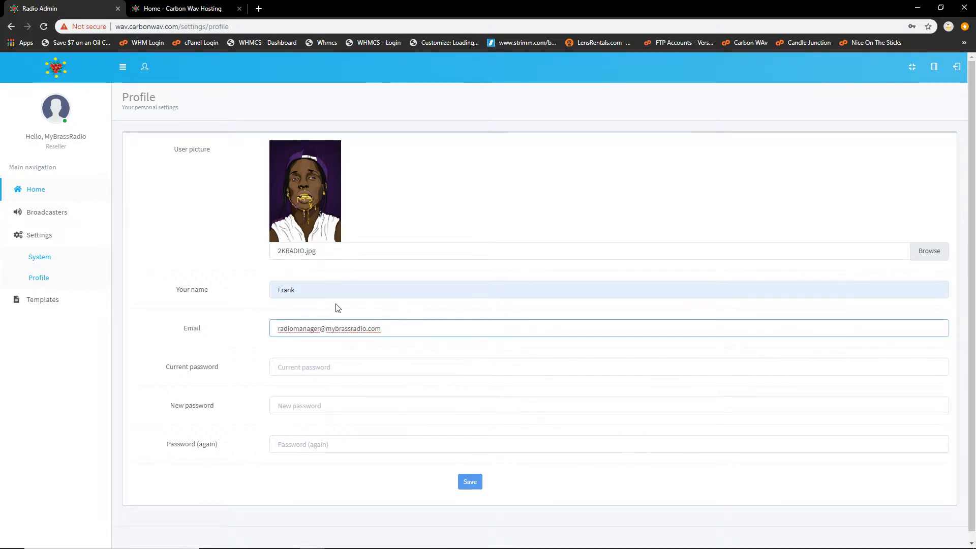
Step: Look at the current and new password fields on the Profile page without entering anything
{"action": "left_click", "coordinate": [296, 365]}
{"action": "left_click", "coordinate": [437, 397]}
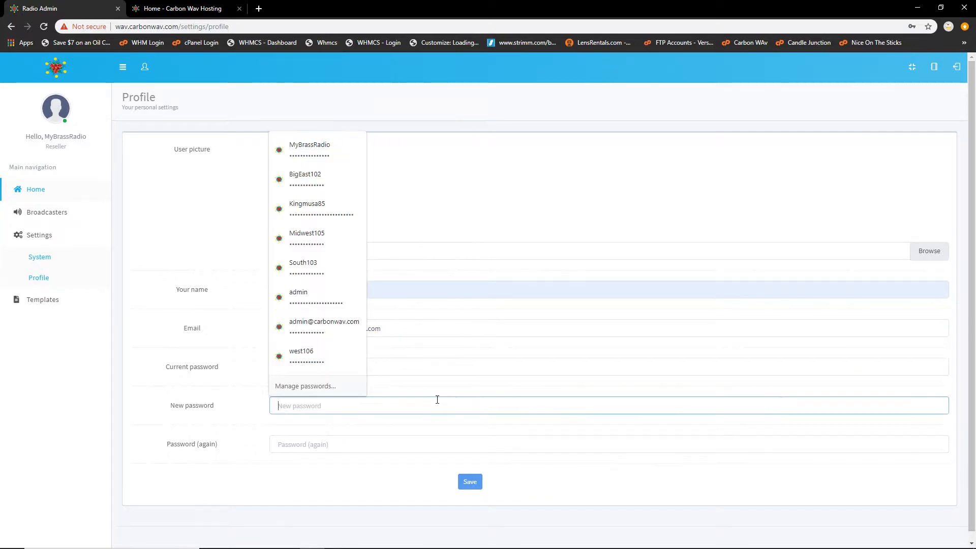
{"action": "left_click", "coordinate": [460, 231]}
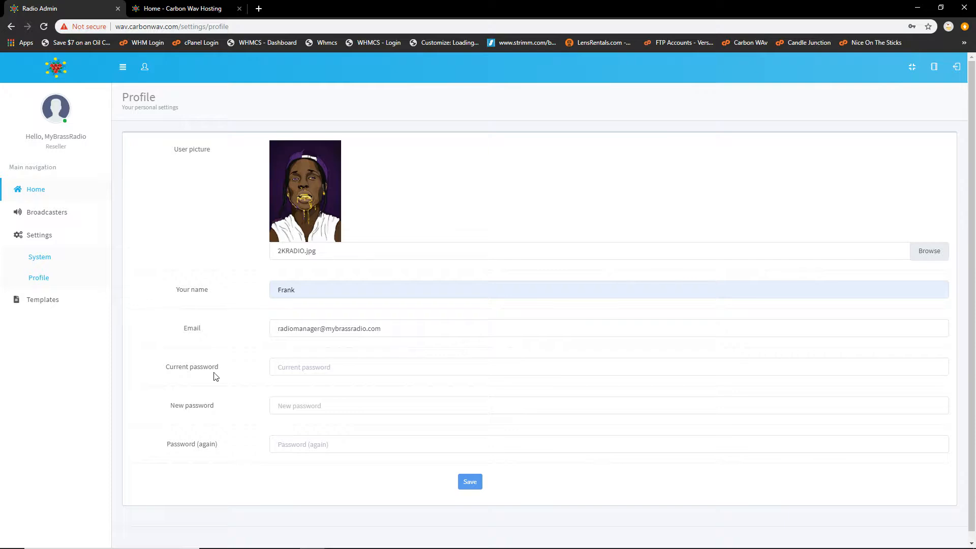
{"action": "left_click", "coordinate": [306, 366]}
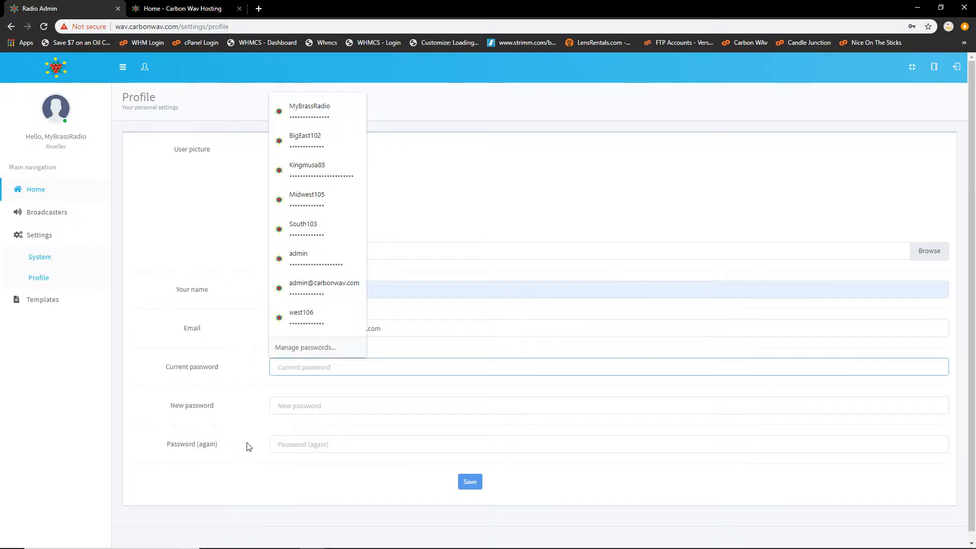
{"action": "left_click", "coordinate": [224, 486]}
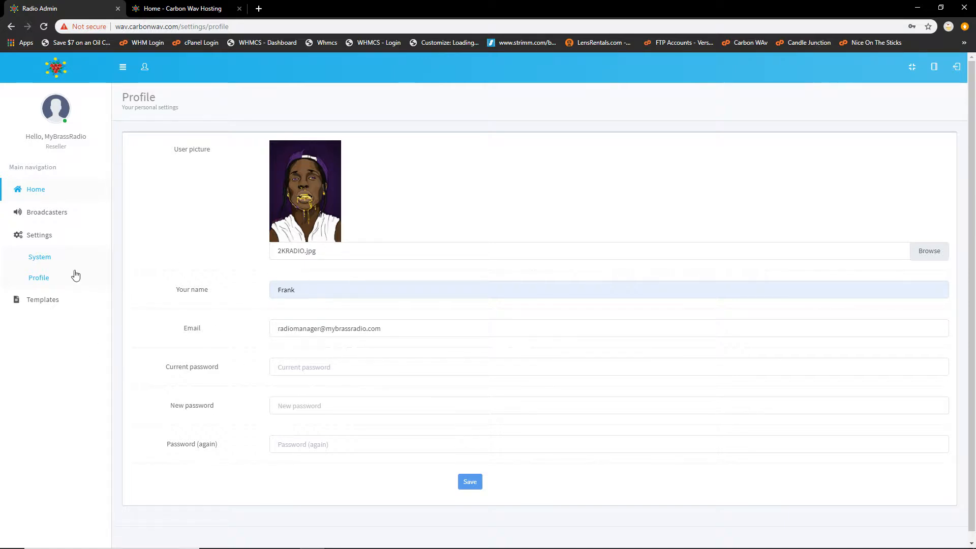
Step: Open the System settings and examine the company logo file chooser and the company name field
{"action": "left_click", "coordinate": [48, 258]}
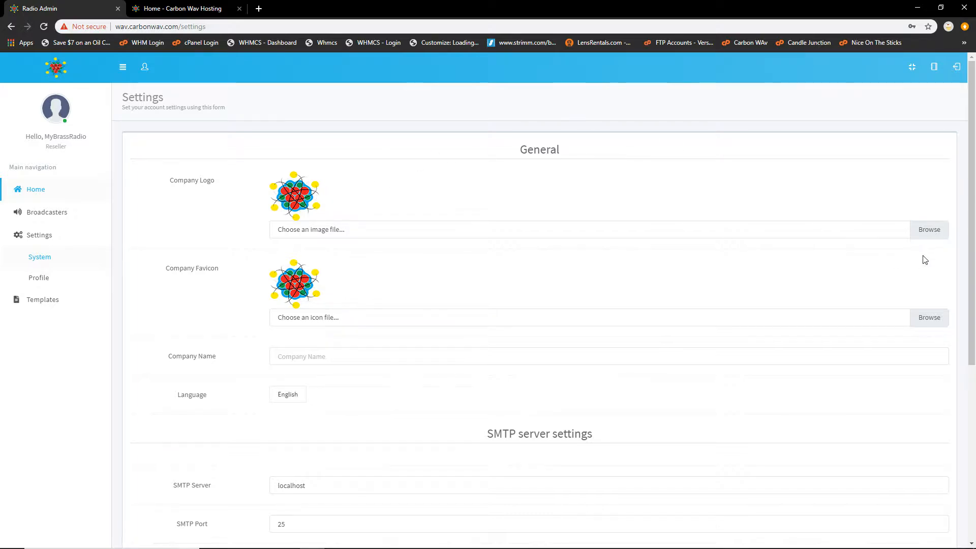
{"action": "left_click", "coordinate": [928, 234]}
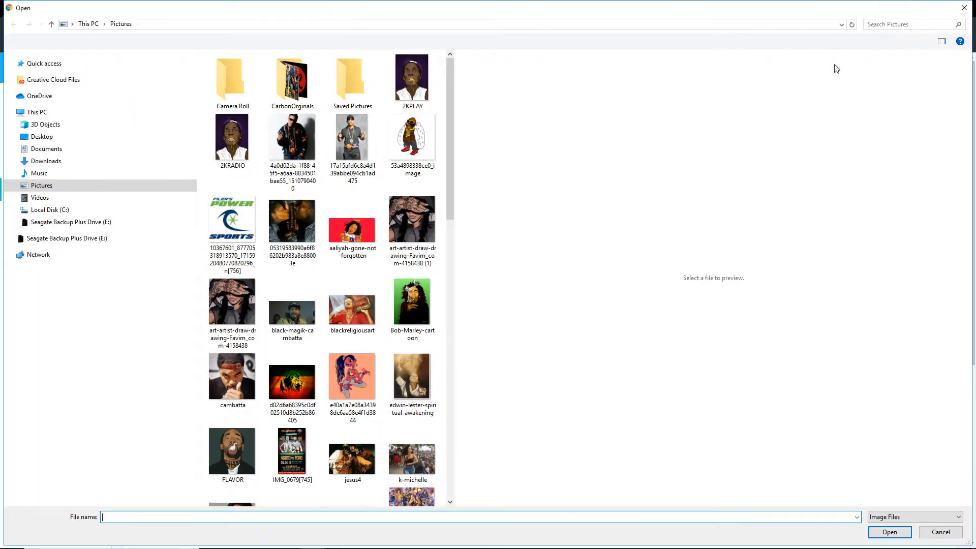
{"action": "left_click", "coordinate": [963, 8]}
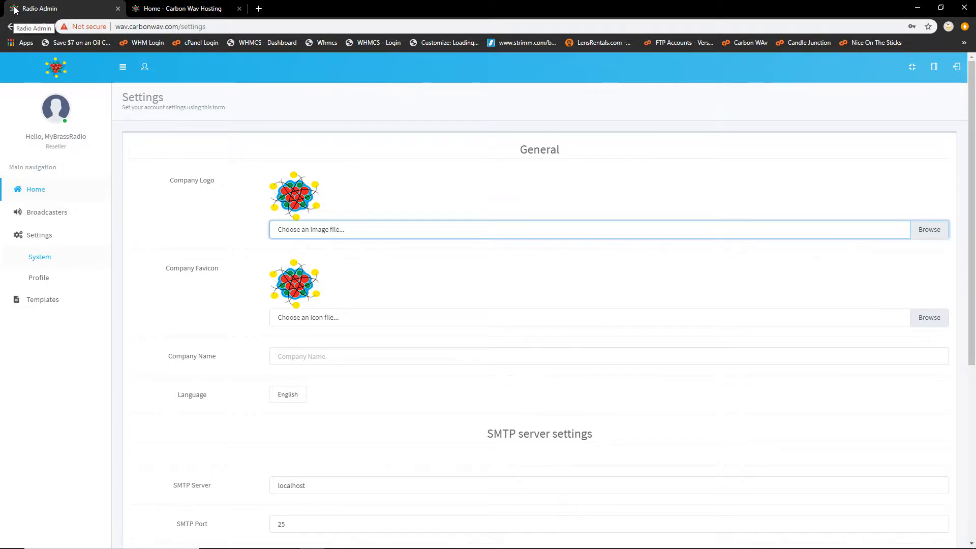
{"action": "scroll", "coordinate": [264, 201], "scroll_direction": "down", "scroll_amount": 2}
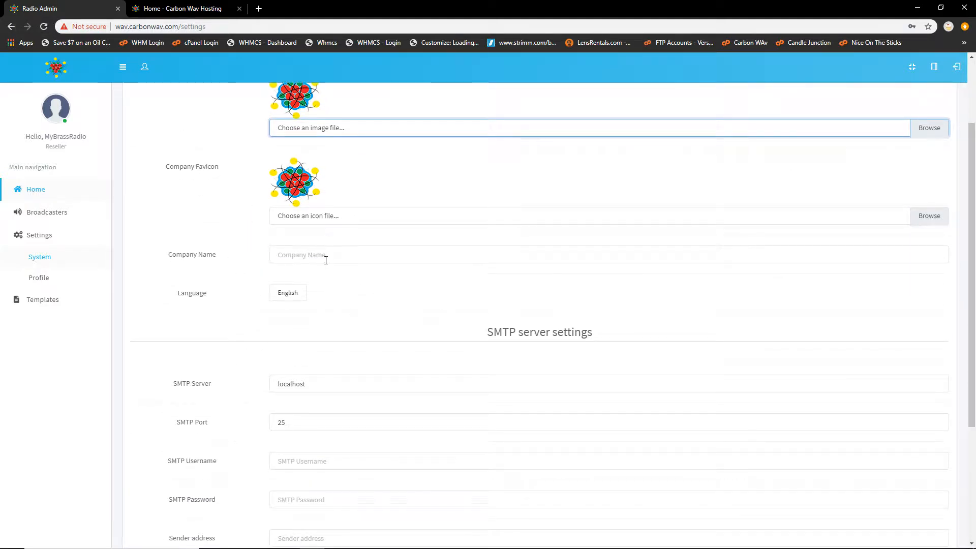
{"action": "left_click", "coordinate": [324, 257]}
{"action": "left_click", "coordinate": [189, 212]}
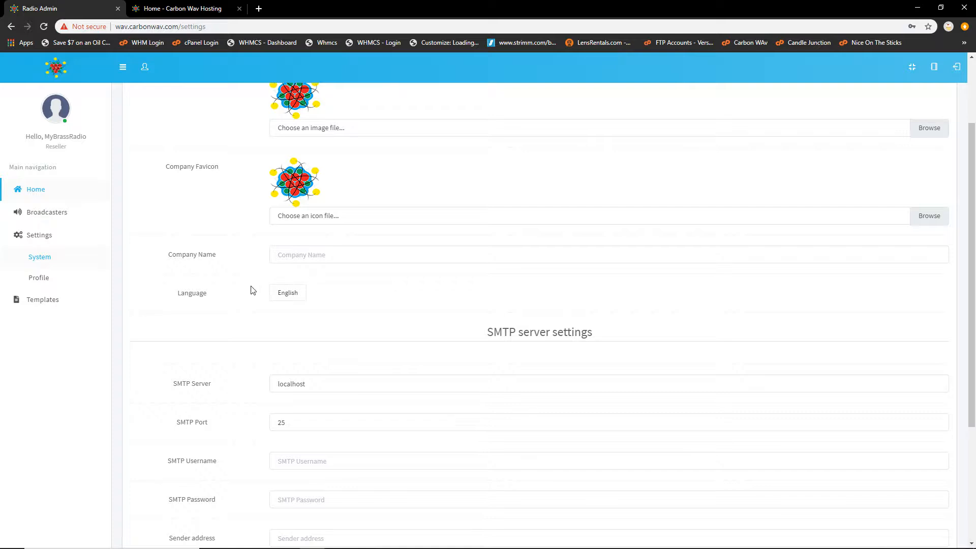
Step: Look through the available interface languages and the SMTP server settings without changing them
{"action": "scroll", "coordinate": [251, 289], "scroll_direction": "down", "scroll_amount": 2}
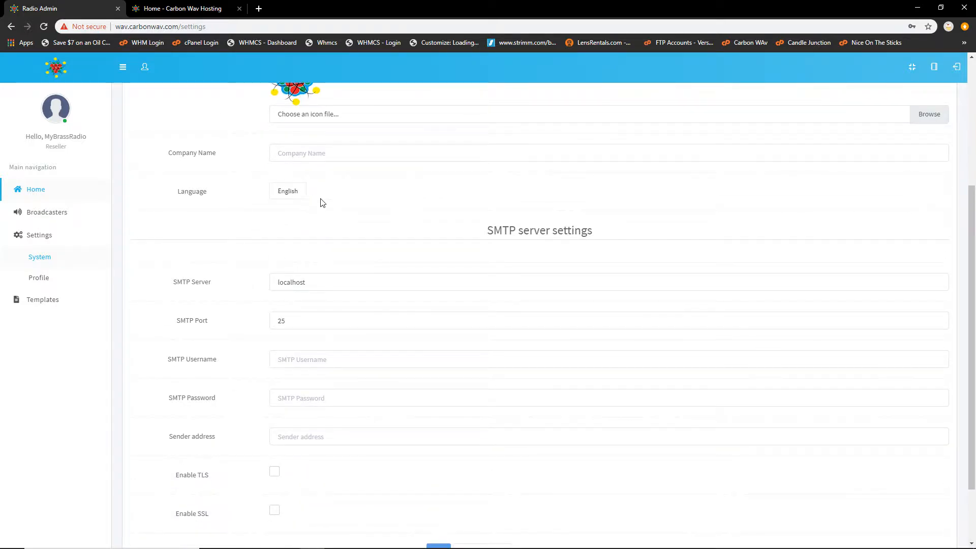
{"action": "left_click", "coordinate": [291, 196]}
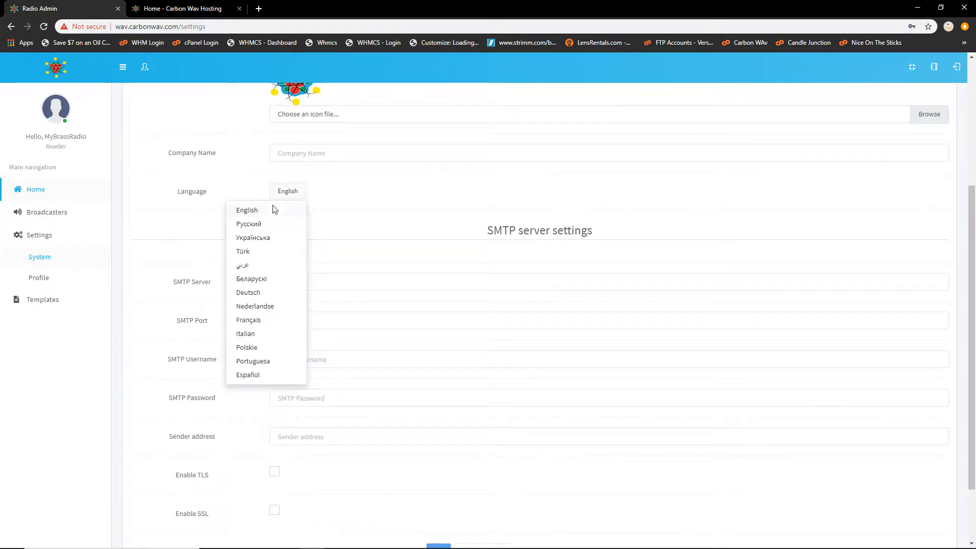
{"action": "scroll", "coordinate": [267, 244], "scroll_direction": "down", "scroll_amount": 2}
{"action": "scroll", "coordinate": [268, 244], "scroll_direction": "up", "scroll_amount": 2}
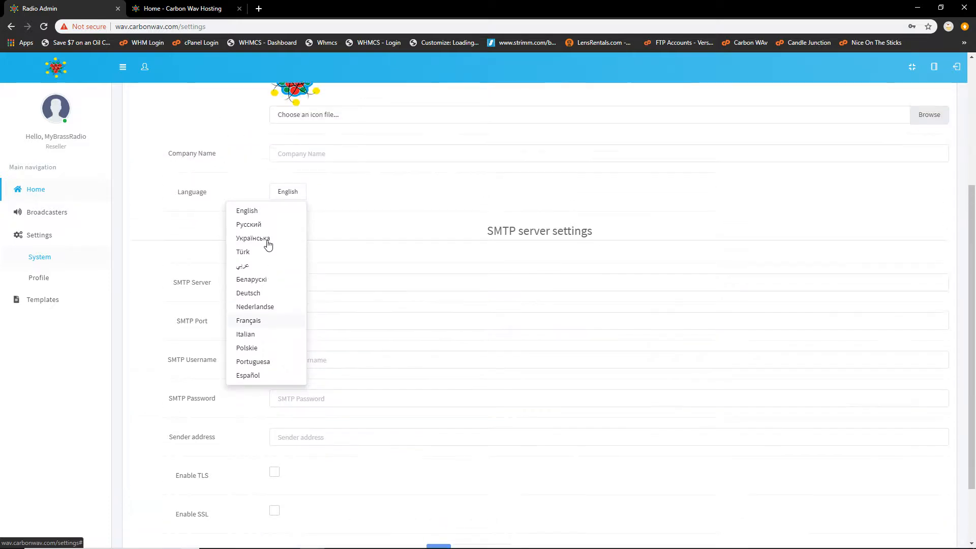
{"action": "left_click", "coordinate": [398, 206]}
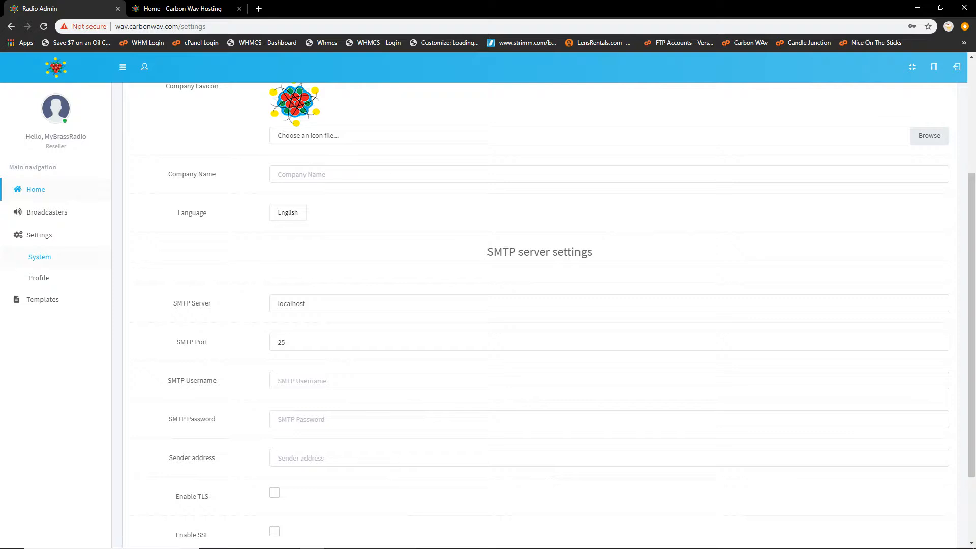
{"action": "scroll", "coordinate": [224, 228], "scroll_direction": "down", "scroll_amount": 2}
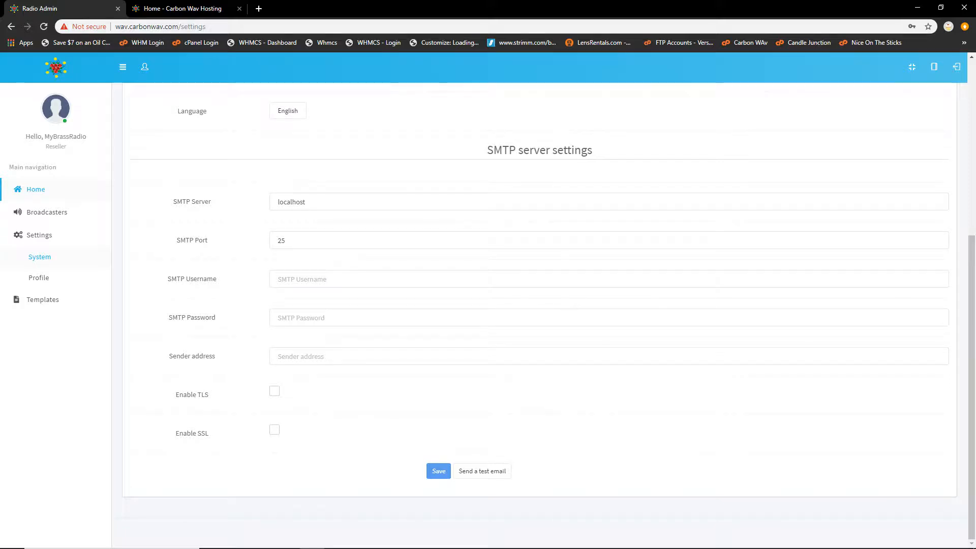
Step: Open the Email Templates page and look through the available template types
{"action": "left_click", "coordinate": [62, 298]}
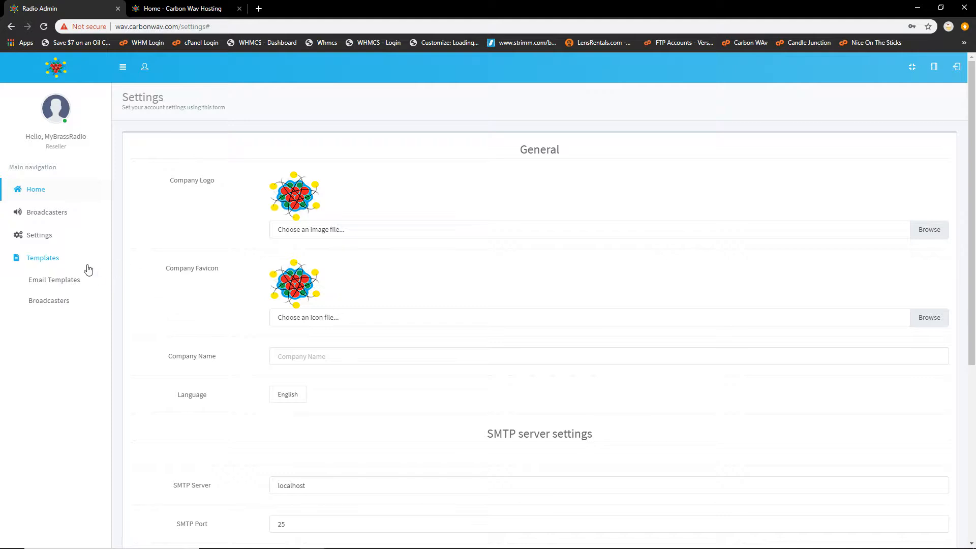
{"action": "left_click", "coordinate": [56, 282]}
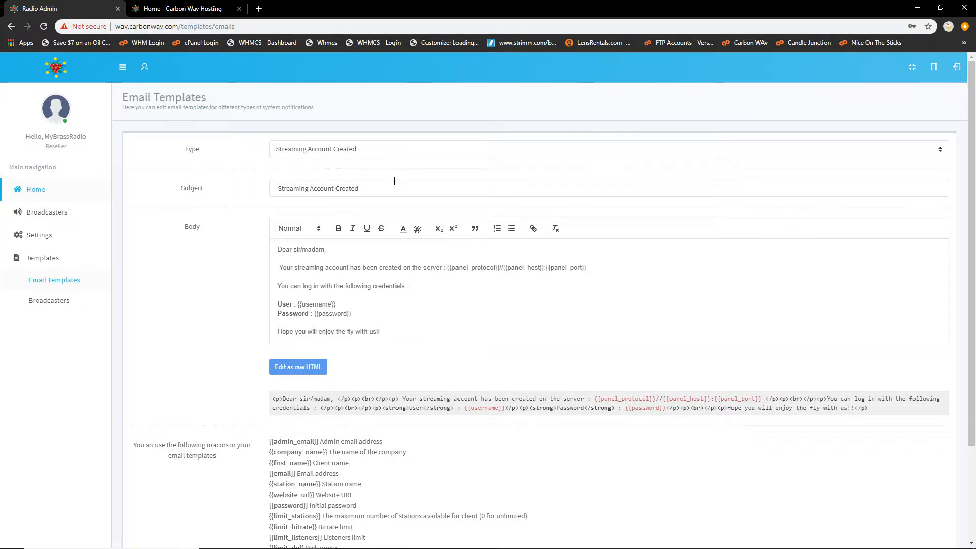
{"action": "left_click", "coordinate": [394, 151]}
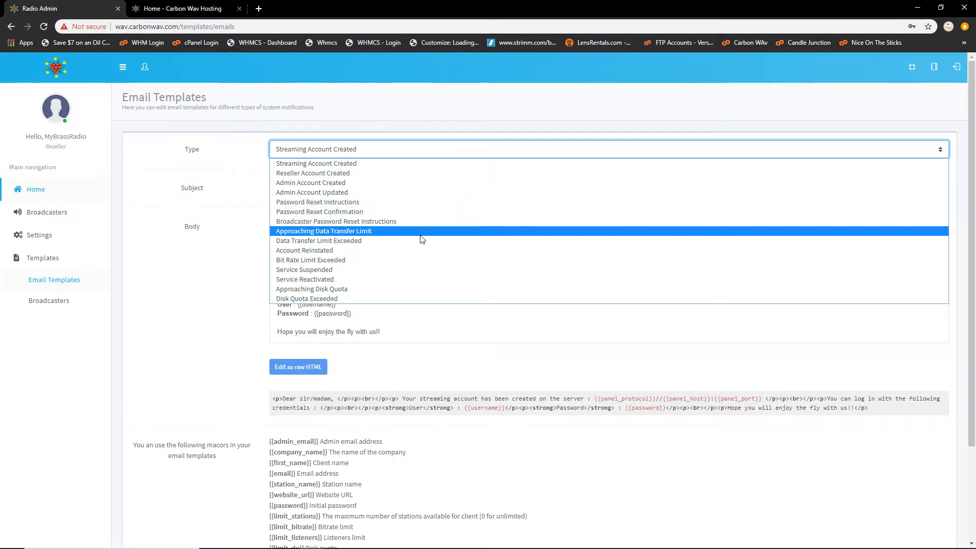
{"action": "left_click", "coordinate": [179, 256]}
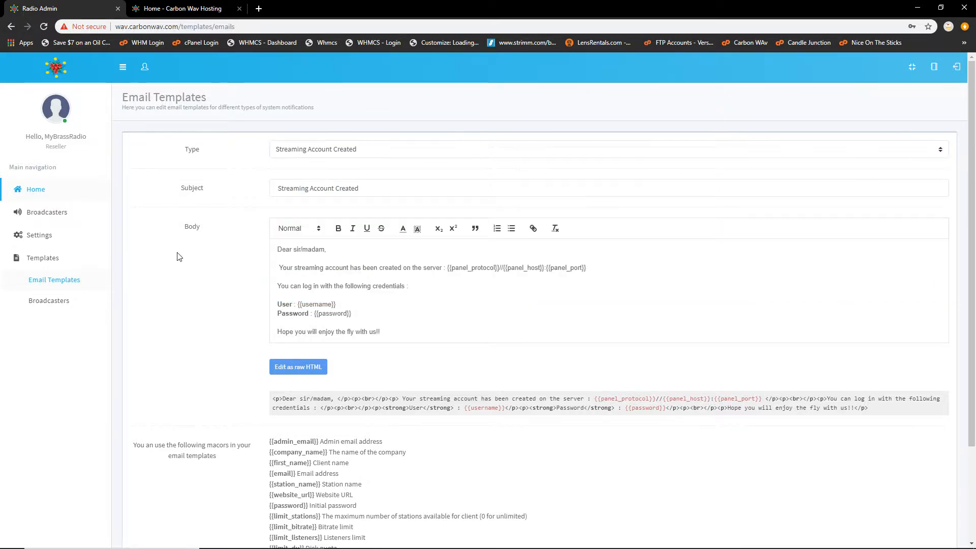
Step: Examine the subject, body and available macros of the Streaming Account Created email template
{"action": "scroll", "coordinate": [279, 238], "scroll_direction": "down", "scroll_amount": 3}
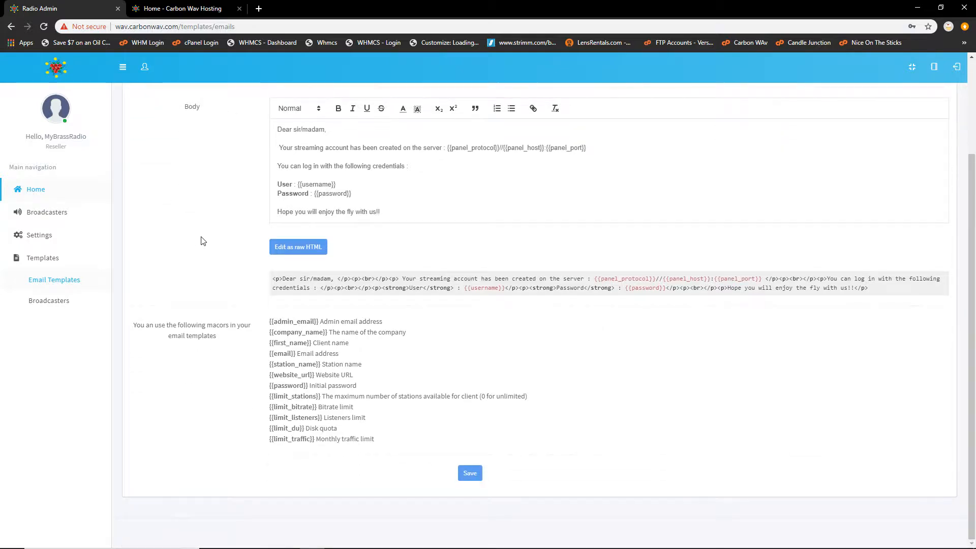
{"action": "scroll", "coordinate": [202, 241], "scroll_direction": "up", "scroll_amount": 3}
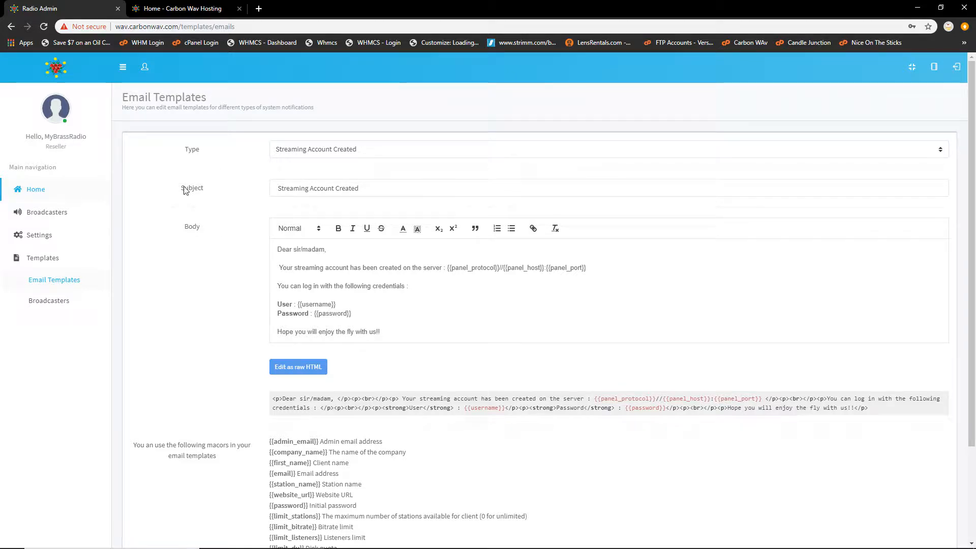
{"action": "left_click_drag", "start_coordinate": [184, 188], "coordinate": [220, 197]}
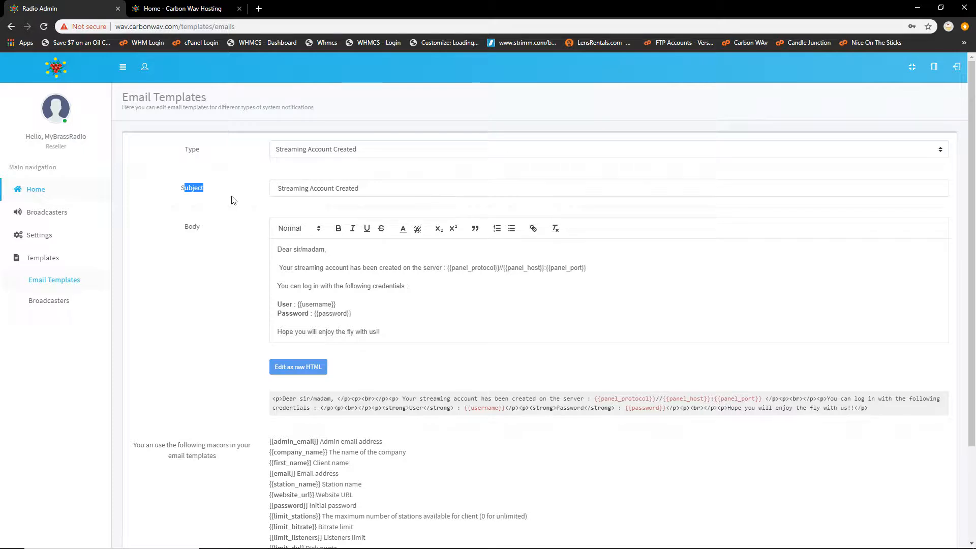
{"action": "left_click", "coordinate": [365, 186]}
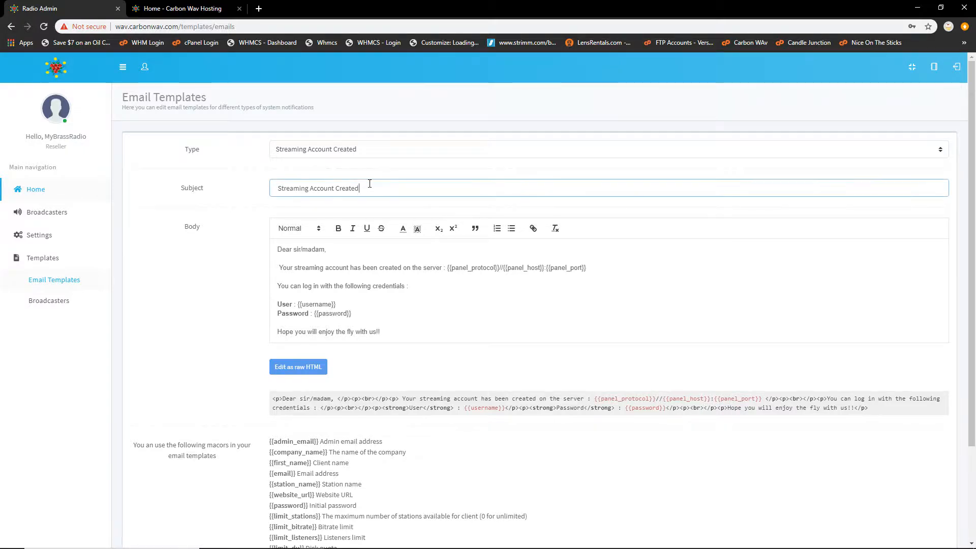
{"action": "left_click", "coordinate": [384, 294]}
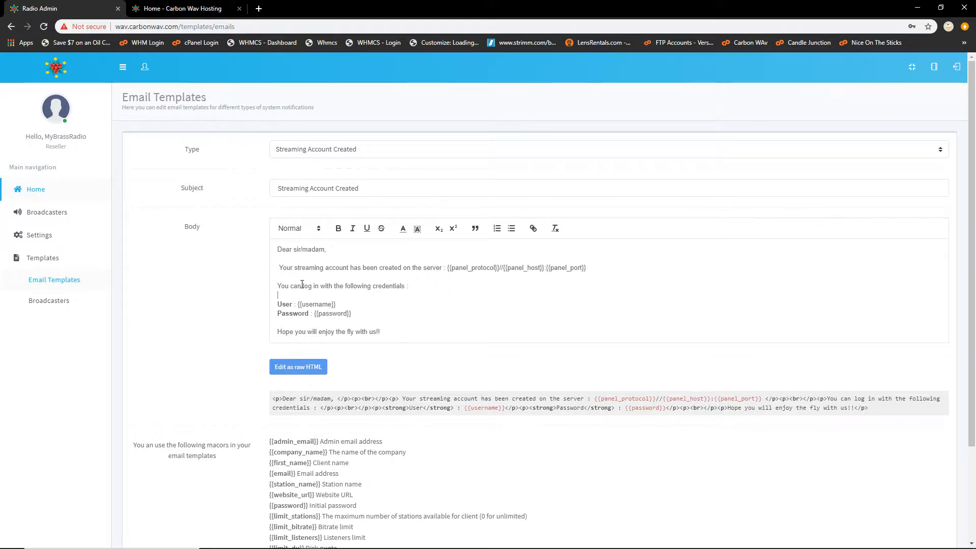
{"action": "scroll", "coordinate": [304, 283], "scroll_direction": "down", "scroll_amount": 3}
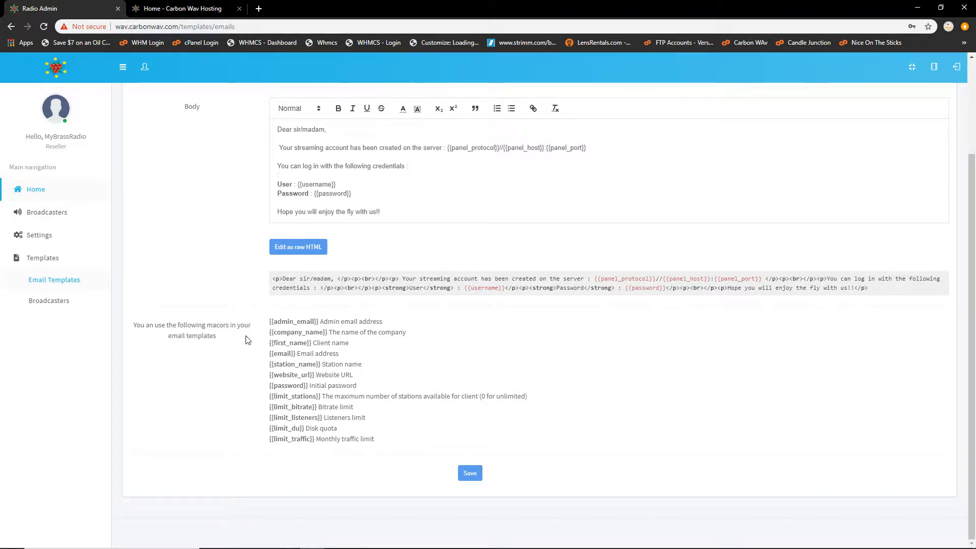
Step: Open the broadcaster templates page and start a new broadcaster template
{"action": "scroll", "coordinate": [462, 218], "scroll_direction": "up", "scroll_amount": 2}
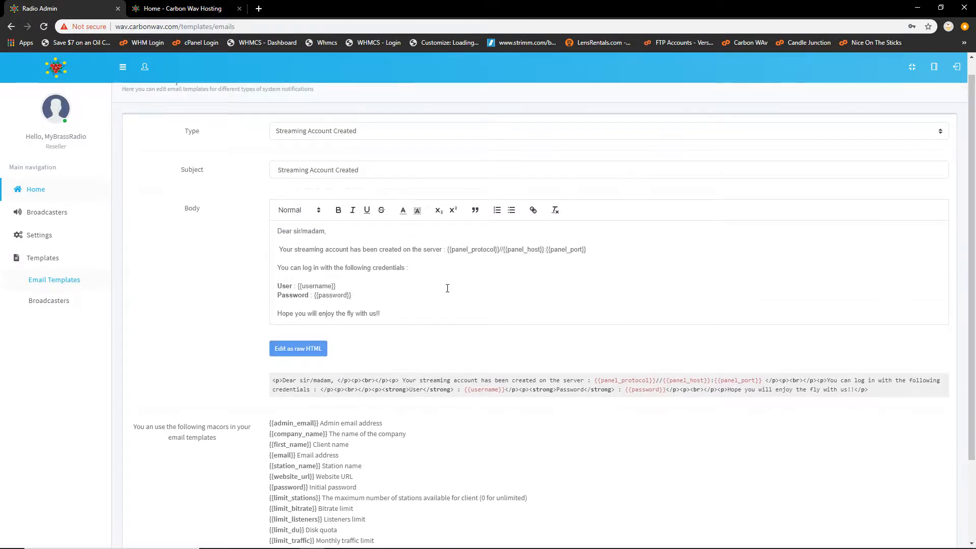
{"action": "scroll", "coordinate": [447, 285], "scroll_direction": "down", "scroll_amount": 2}
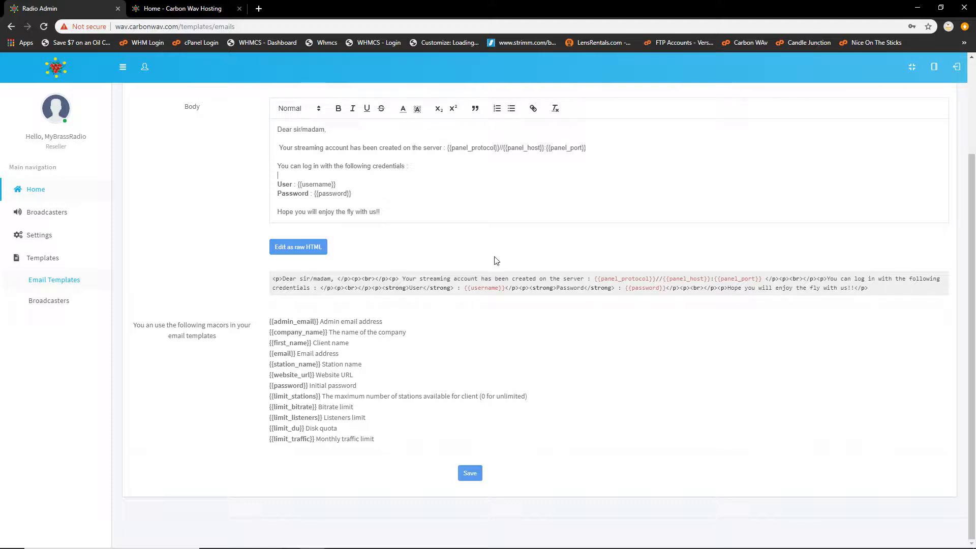
{"action": "left_click", "coordinate": [74, 307]}
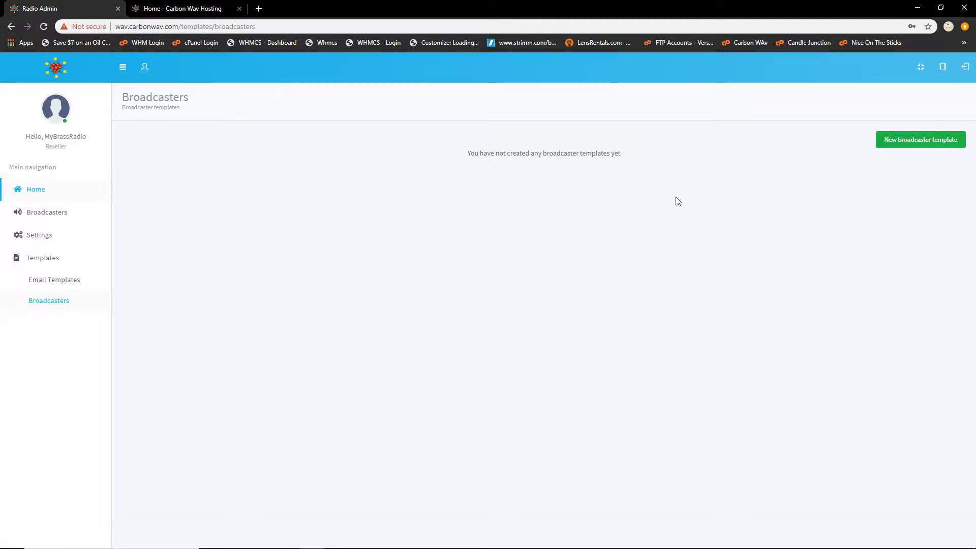
{"action": "left_click", "coordinate": [889, 144]}
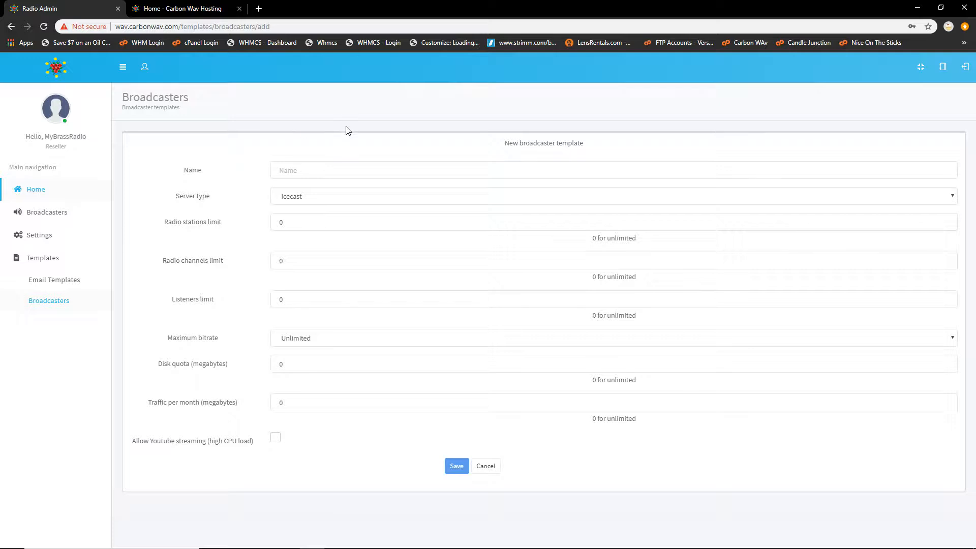
Step: Examine the name field and the available server types in the new broadcaster template form
{"action": "left_click", "coordinate": [340, 170]}
{"action": "left_click", "coordinate": [388, 151]}
{"action": "left_click", "coordinate": [349, 196]}
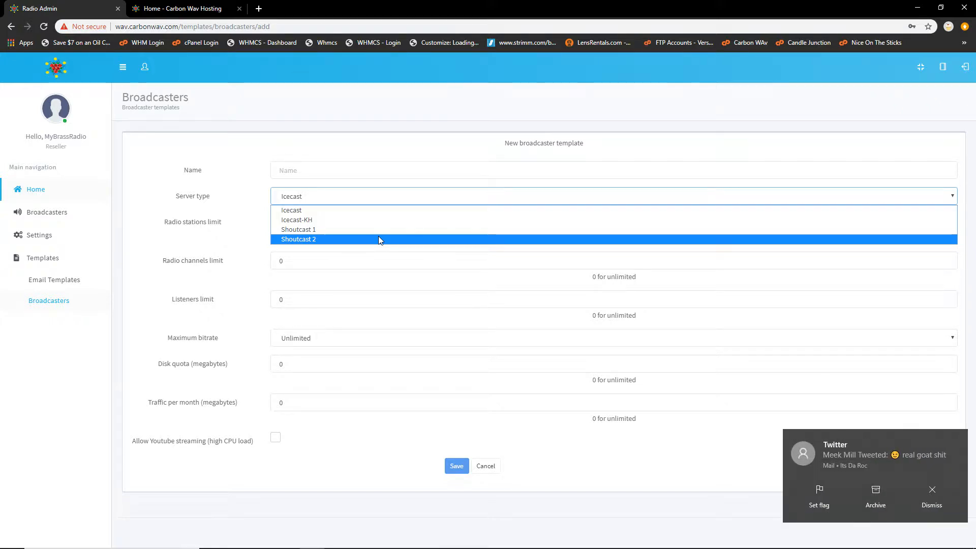
{"action": "left_click", "coordinate": [182, 242]}
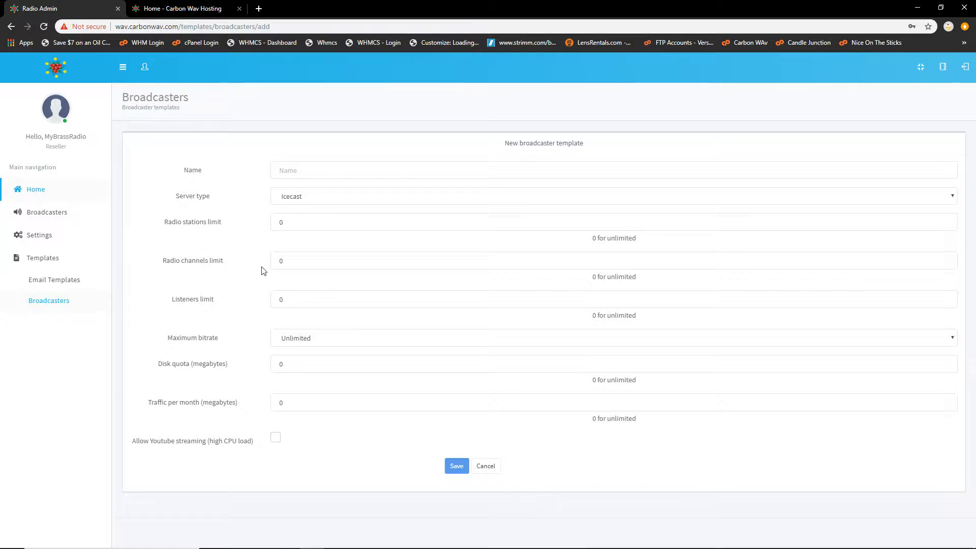
Step: Name the new broadcaster template "test Temp"
{"action": "left_click", "coordinate": [357, 172]}
{"action": "left_click", "coordinate": [558, 320]}
{"action": "left_click", "coordinate": [301, 168]}
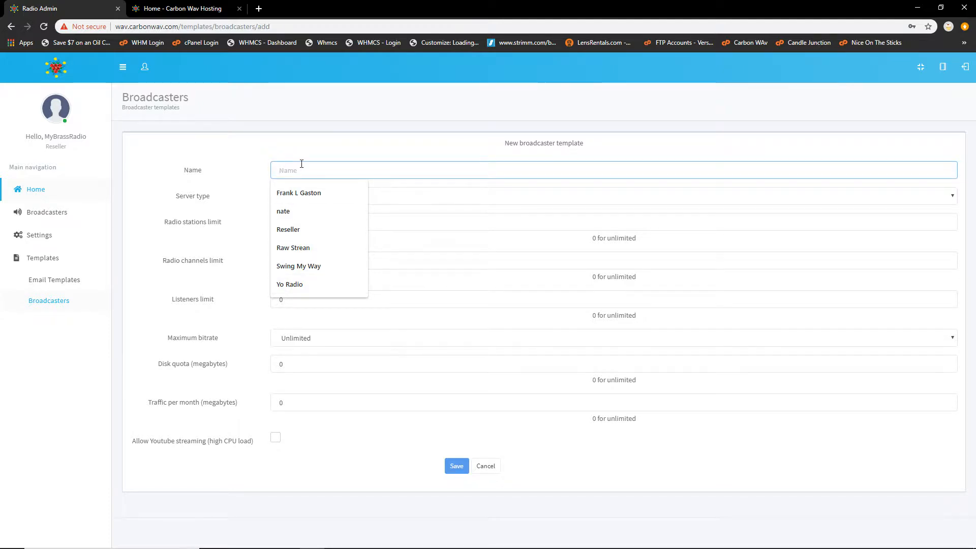
{"action": "type", "text": "test T"}
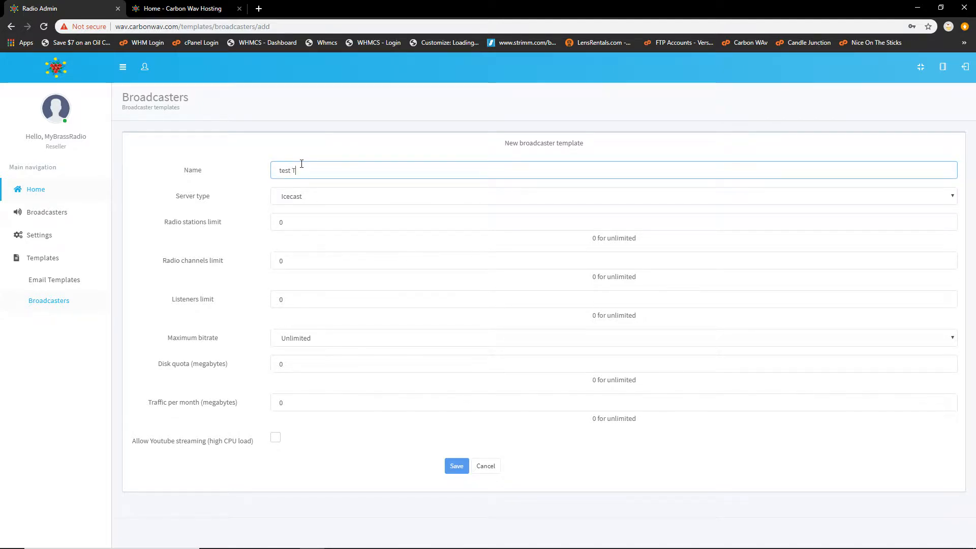
{"action": "type", "text": "emp"}
Step: Set the template's radio stations limit to 3 and its radio channels limit to 2
{"action": "left_click", "coordinate": [337, 223]}
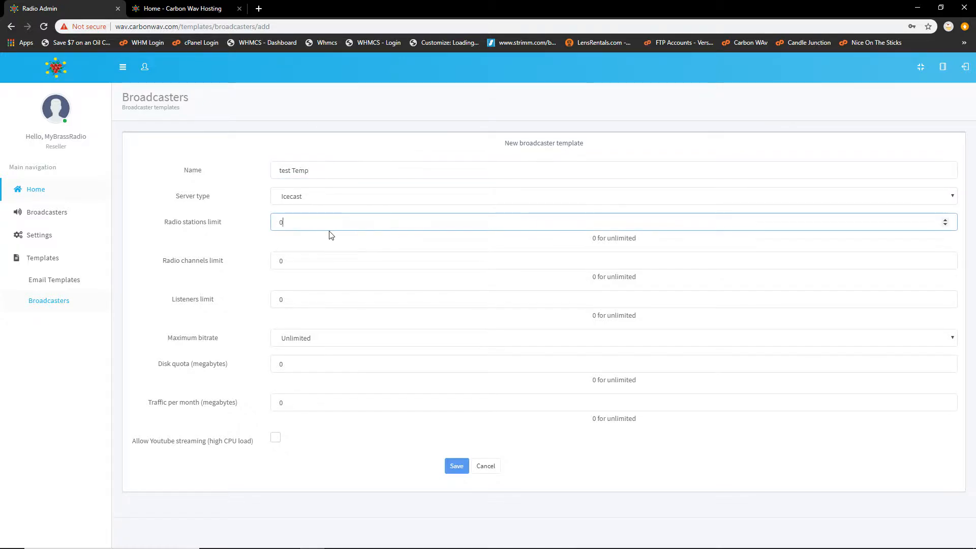
{"action": "double_click", "coordinate": [281, 223]}
{"action": "type", "text": "3"}
{"action": "left_click_drag", "start_coordinate": [294, 255], "coordinate": [269, 260]}
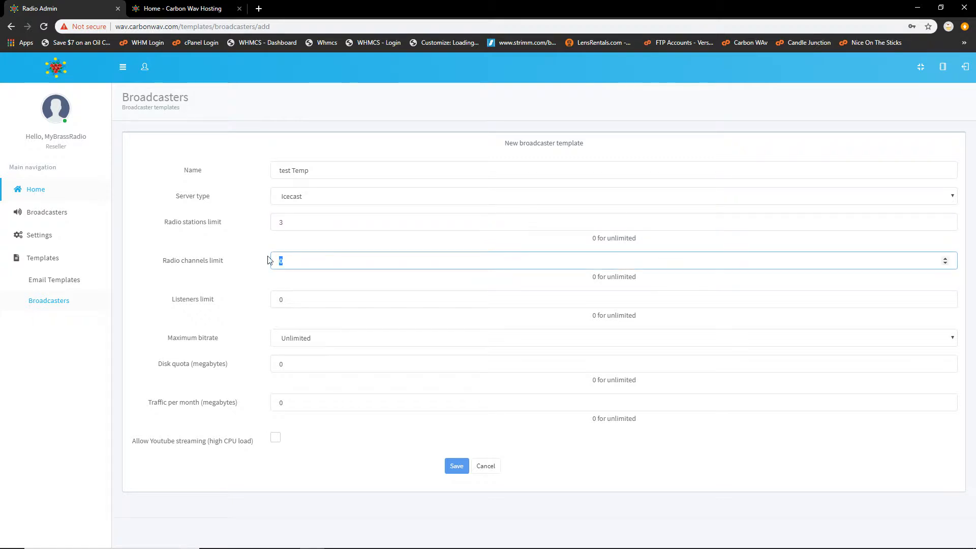
{"action": "type", "text": "2"}
Step: Set the template's listeners limit to 1000, save it and review its entry in the template list
{"action": "left_click", "coordinate": [274, 299]}
{"action": "type", "text": "1"}
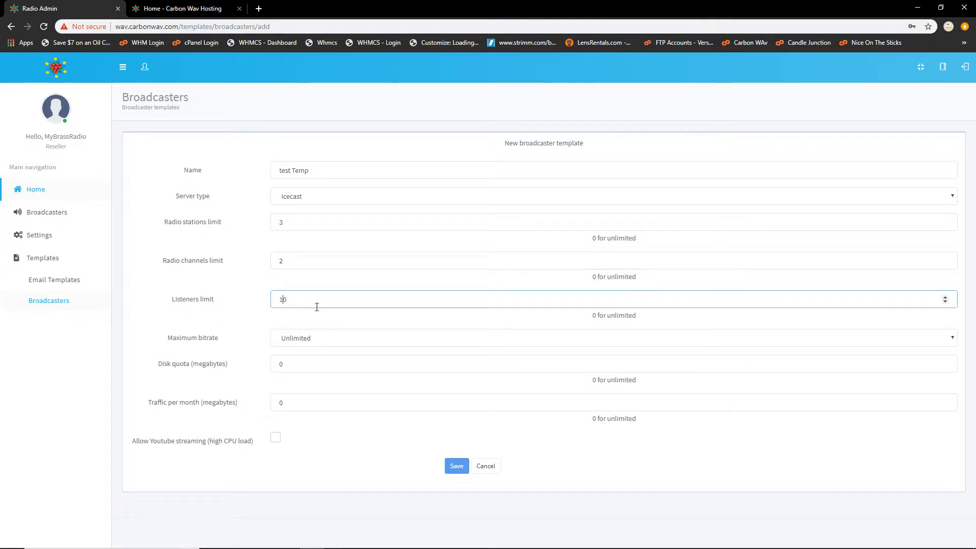
{"action": "type", "text": "00"}
{"action": "left_click", "coordinate": [396, 476]}
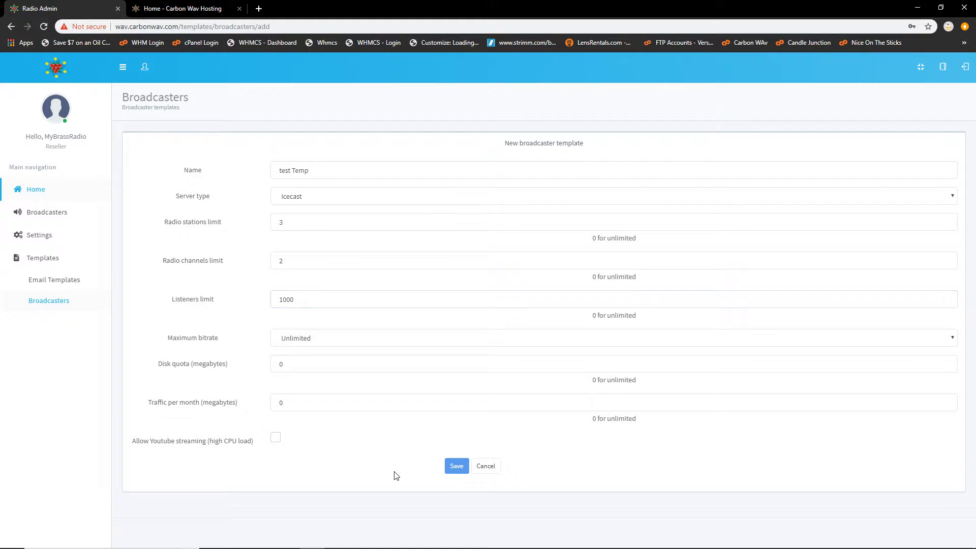
{"action": "left_click", "coordinate": [451, 469]}
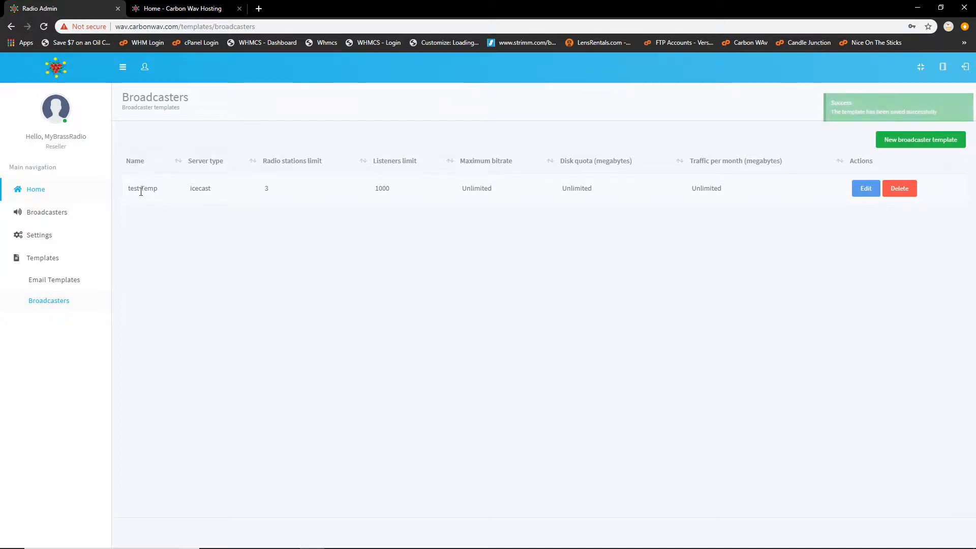
{"action": "left_click_drag", "start_coordinate": [133, 189], "coordinate": [723, 196]}
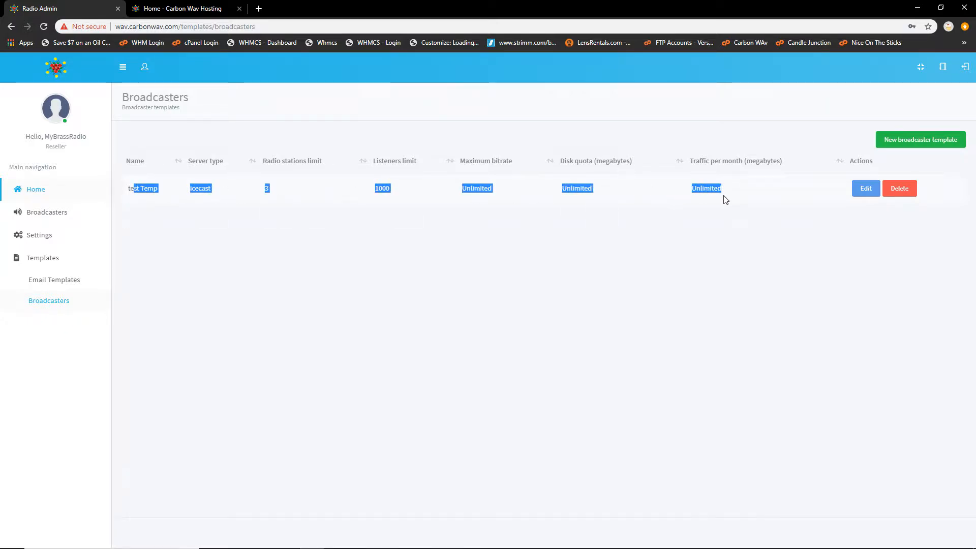
{"action": "left_click", "coordinate": [490, 261]}
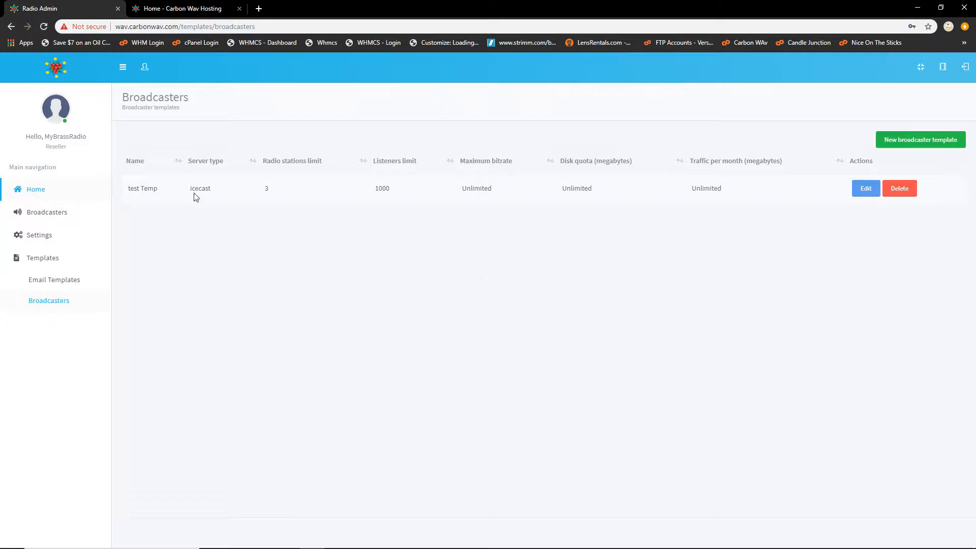
Step: Start a new broadcaster account from the broadcaster accounts page and look over its form fields
{"action": "left_click", "coordinate": [59, 215]}
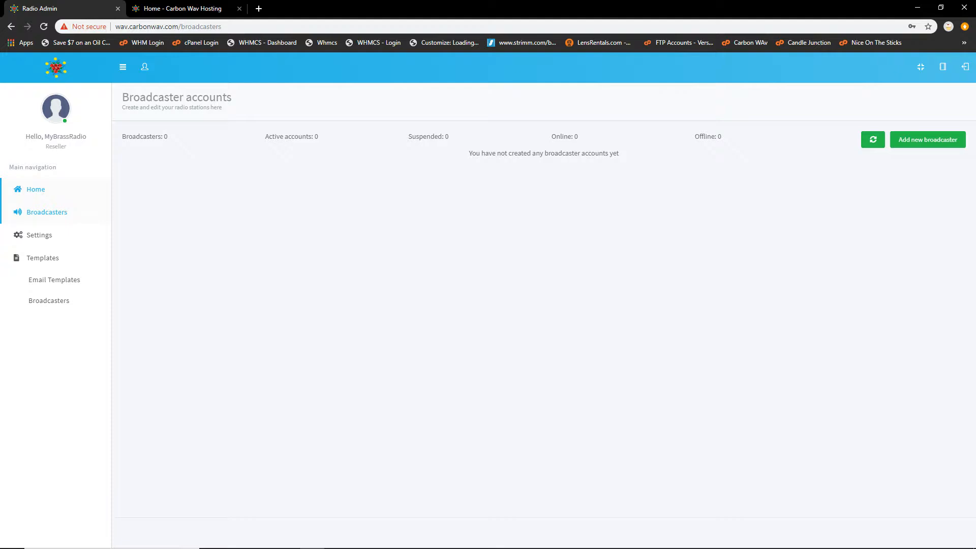
{"action": "left_click", "coordinate": [918, 142]}
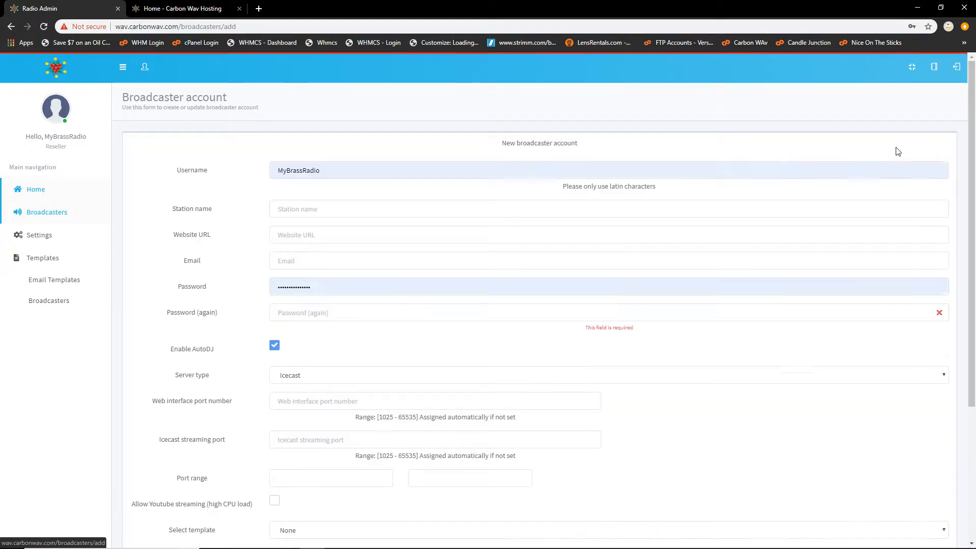
{"action": "scroll", "coordinate": [227, 211], "scroll_direction": "down", "scroll_amount": 2}
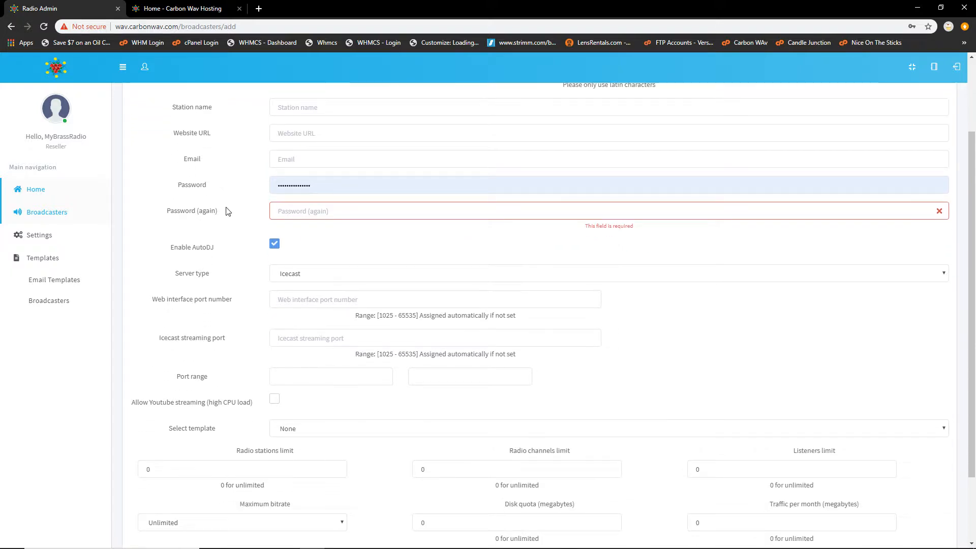
{"action": "scroll", "coordinate": [228, 211], "scroll_direction": "up", "scroll_amount": 2}
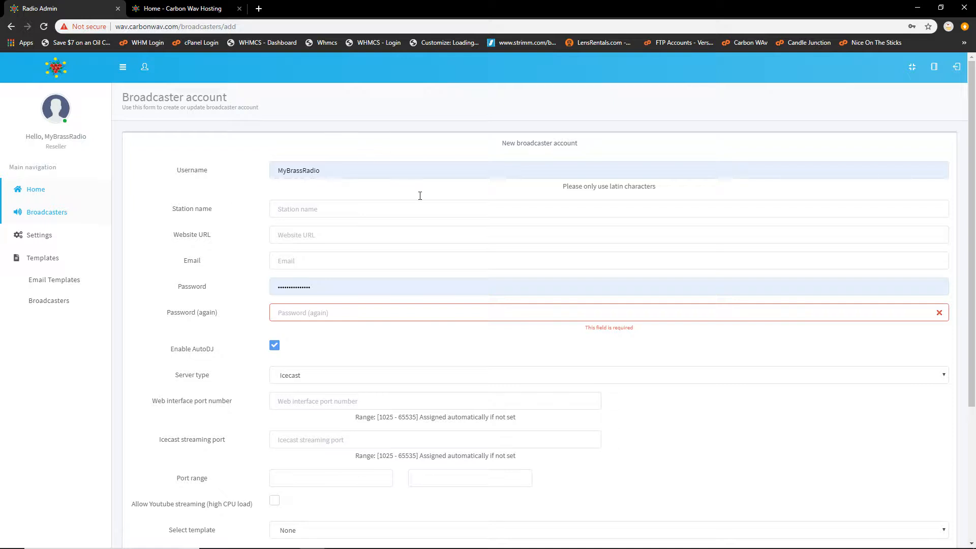
{"action": "left_click", "coordinate": [339, 315]}
{"action": "scroll", "coordinate": [145, 297], "scroll_direction": "down", "scroll_amount": 4}
{"action": "scroll", "coordinate": [146, 287], "scroll_direction": "up", "scroll_amount": 2}
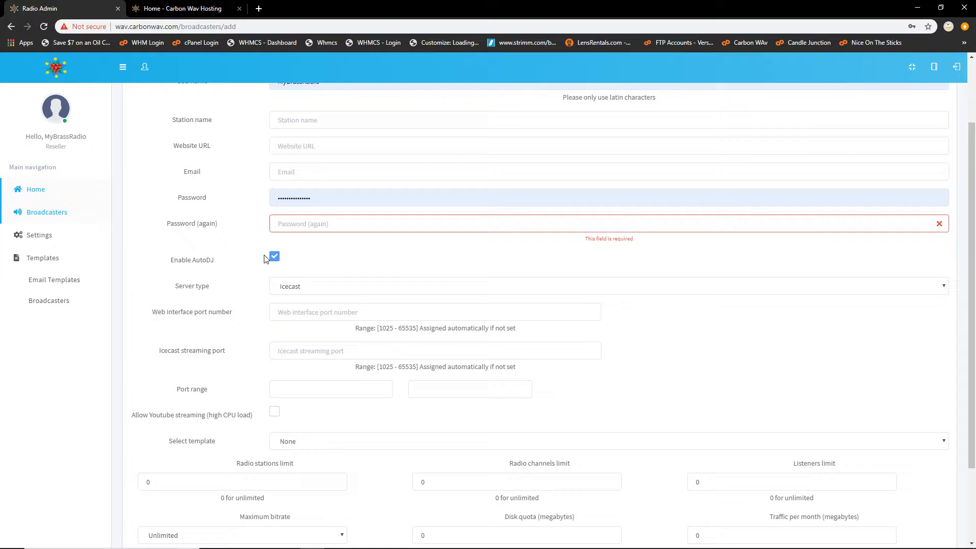
Step: Choose Shoutcast 2 as the new broadcaster account's server type
{"action": "left_click", "coordinate": [309, 287]}
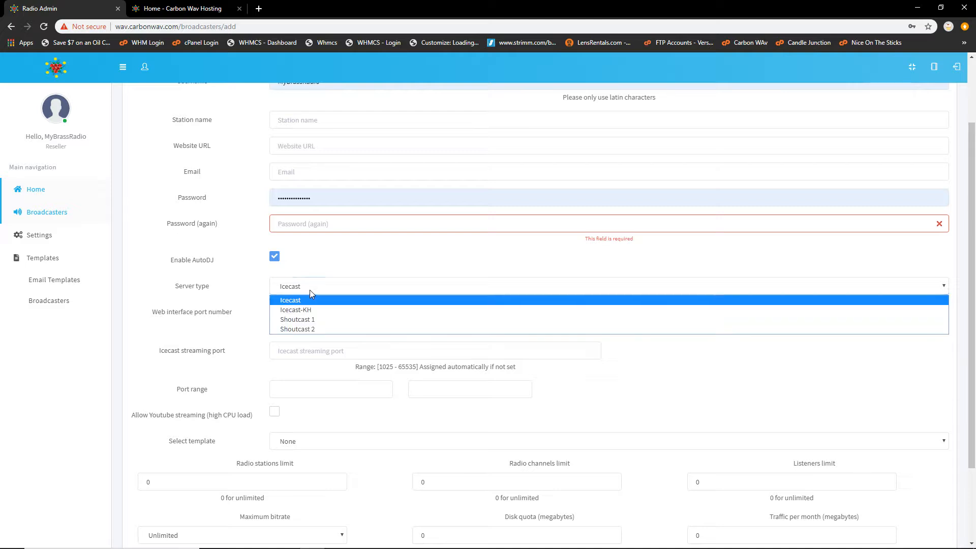
{"action": "left_click", "coordinate": [342, 329]}
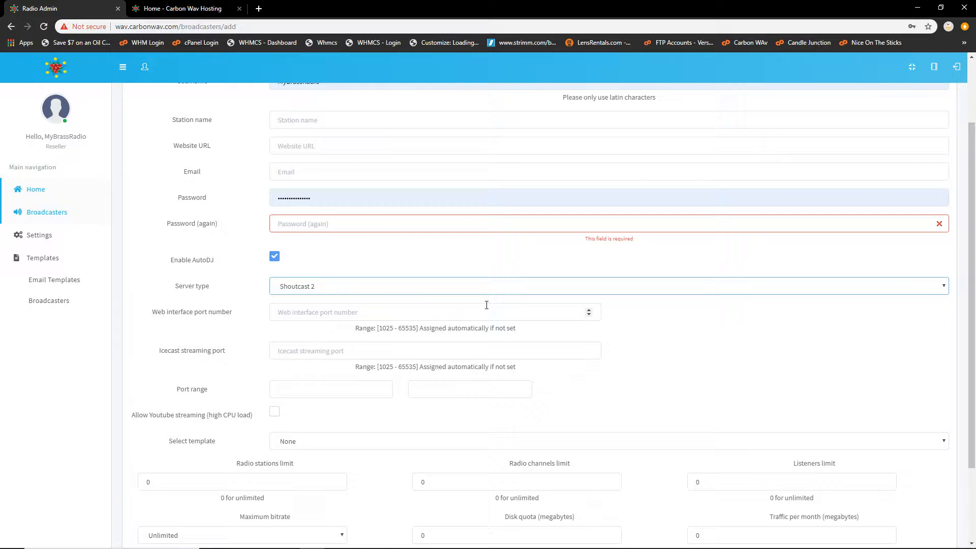
{"action": "left_click", "coordinate": [766, 360]}
Step: Apply the "test Temp" template to the broadcaster account and set the server type to Shoutcast 2
{"action": "scroll", "coordinate": [381, 366], "scroll_direction": "down", "scroll_amount": 2}
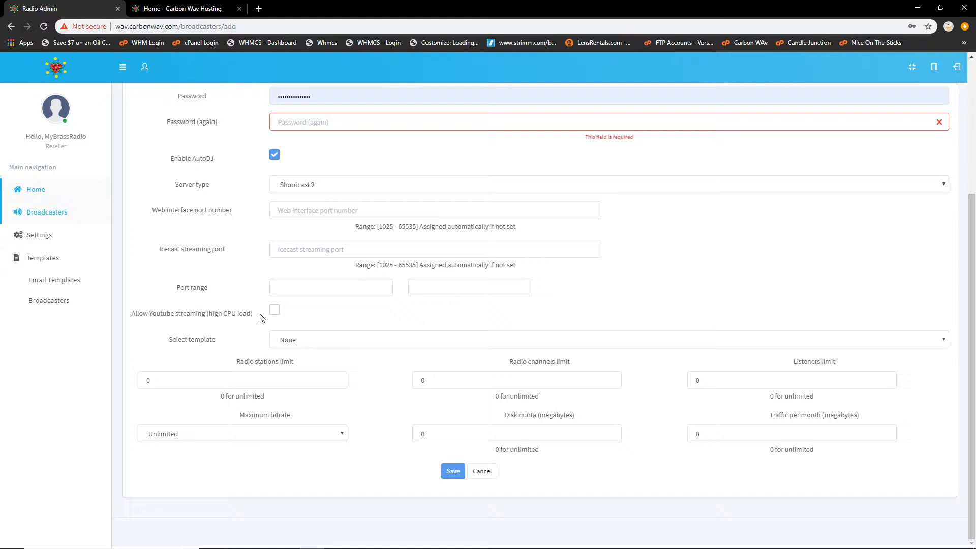
{"action": "left_click", "coordinate": [325, 342]}
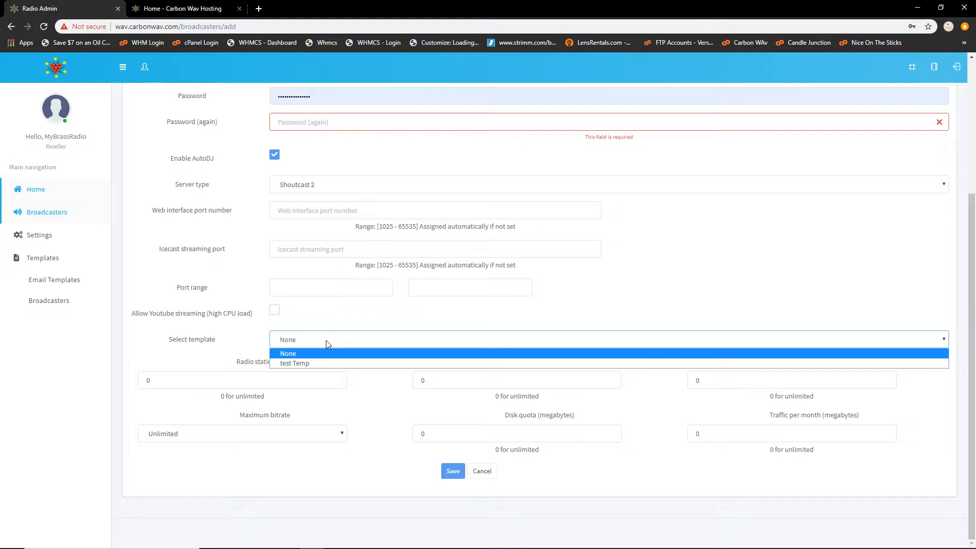
{"action": "left_click", "coordinate": [323, 363]}
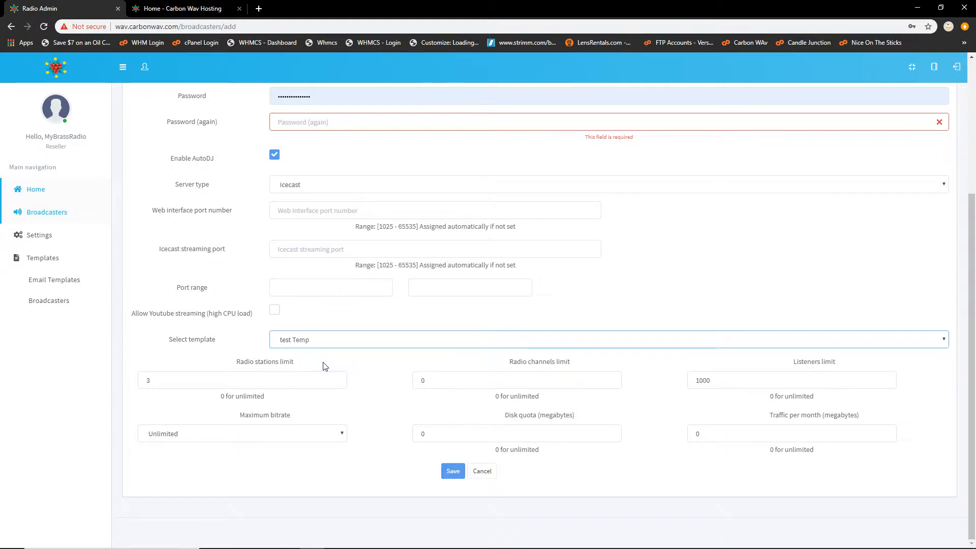
{"action": "left_click", "coordinate": [315, 343]}
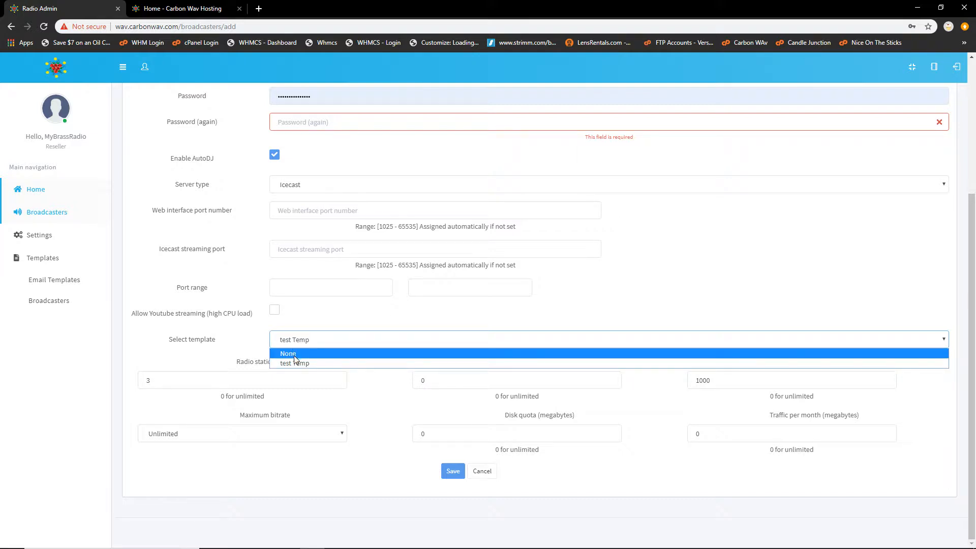
{"action": "left_click", "coordinate": [297, 363]}
{"action": "left_click", "coordinate": [307, 188]}
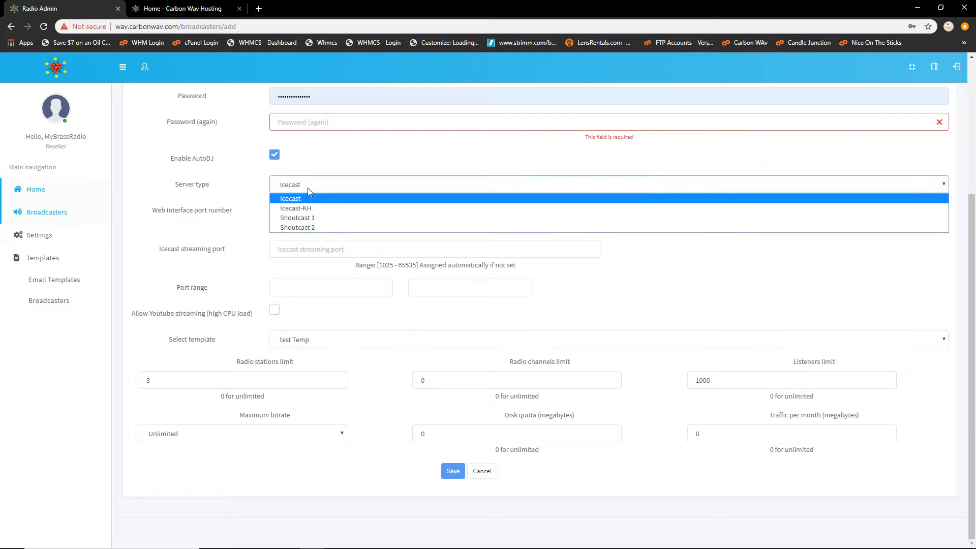
{"action": "left_click", "coordinate": [298, 227]}
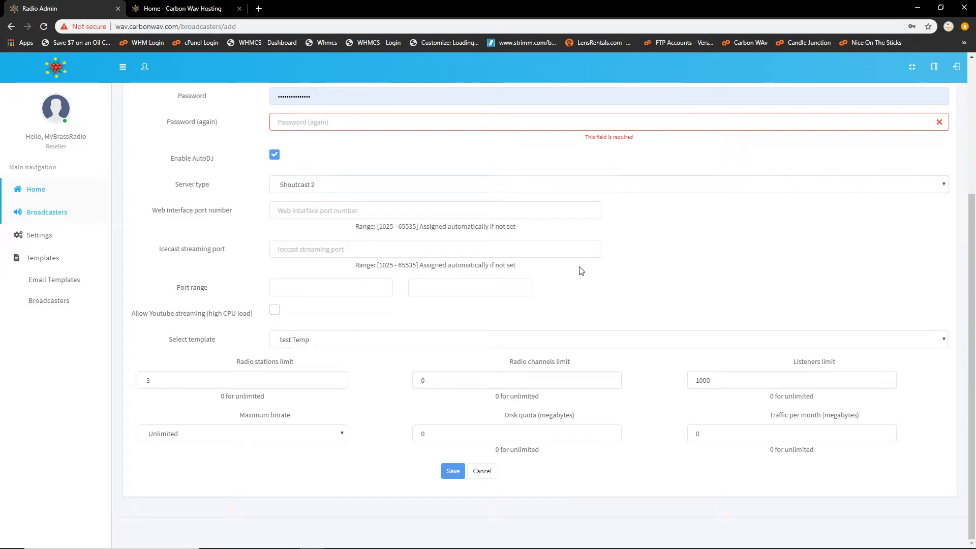
Step: Enter "My brass radio" as the new broadcaster account's station name
{"action": "scroll", "coordinate": [581, 270], "scroll_direction": "up", "scroll_amount": 3}
{"action": "left_click", "coordinate": [302, 176]}
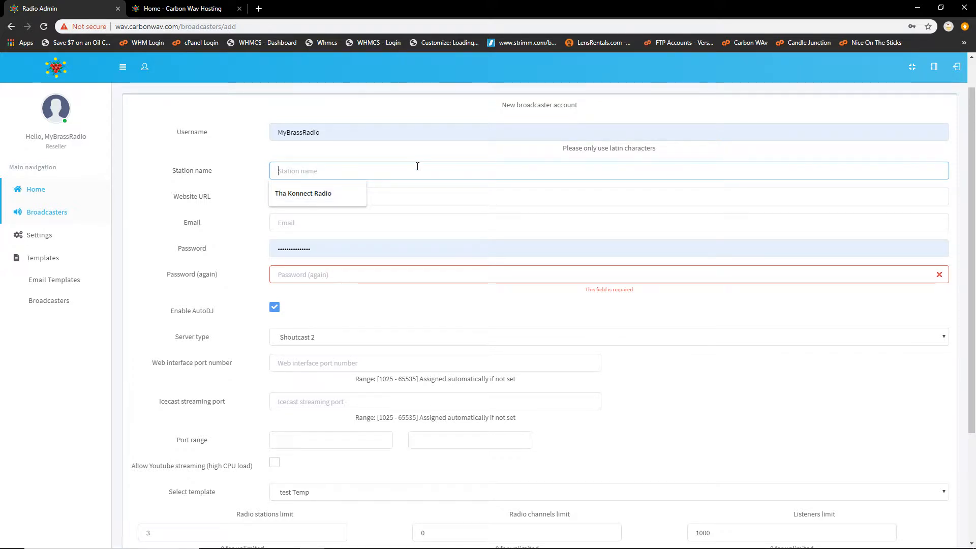
{"action": "type", "text": "M"}
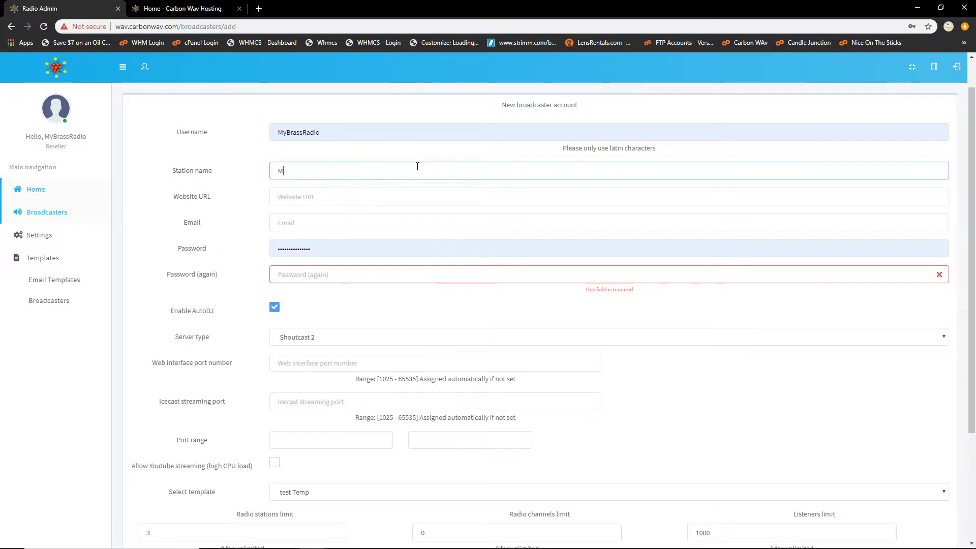
{"action": "type", "text": "y brass radio"}
{"action": "key", "text": "Tab"}
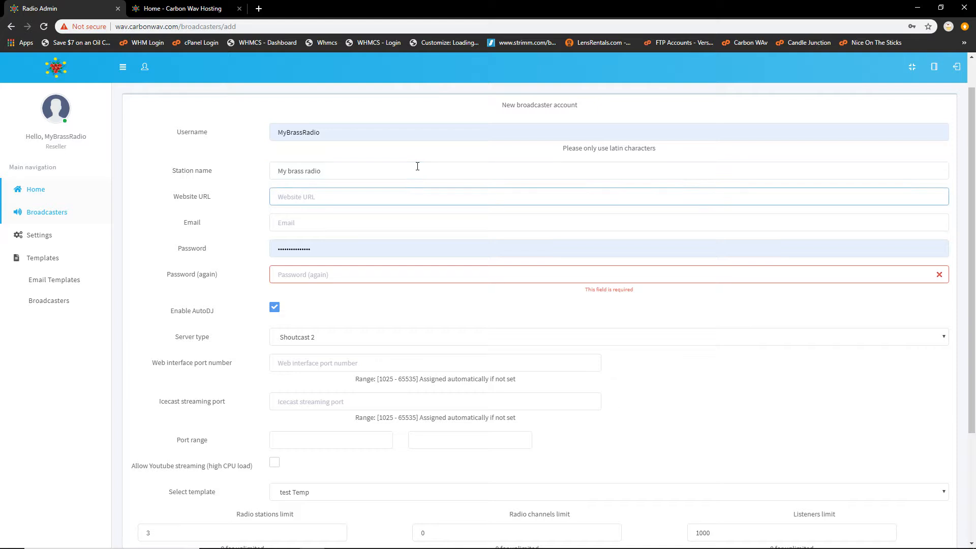
{"action": "type", "text": "gttp"}
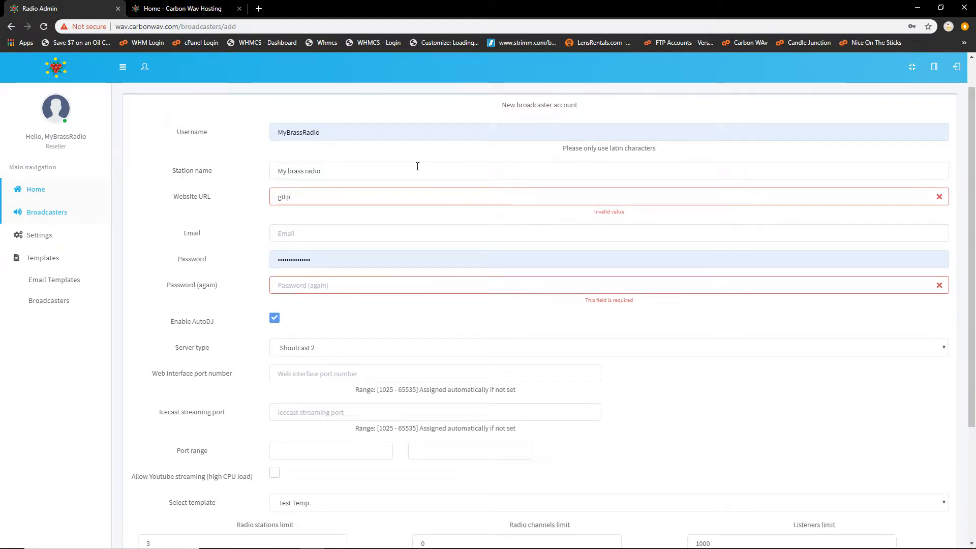
{"action": "key", "text": "BackSpace"}
{"action": "key", "text": "BackSpace"}
{"action": "key", "text": "BackSpace"}
{"action": "key", "text": "BackSpace"}
{"action": "key", "text": "BackSpace"}
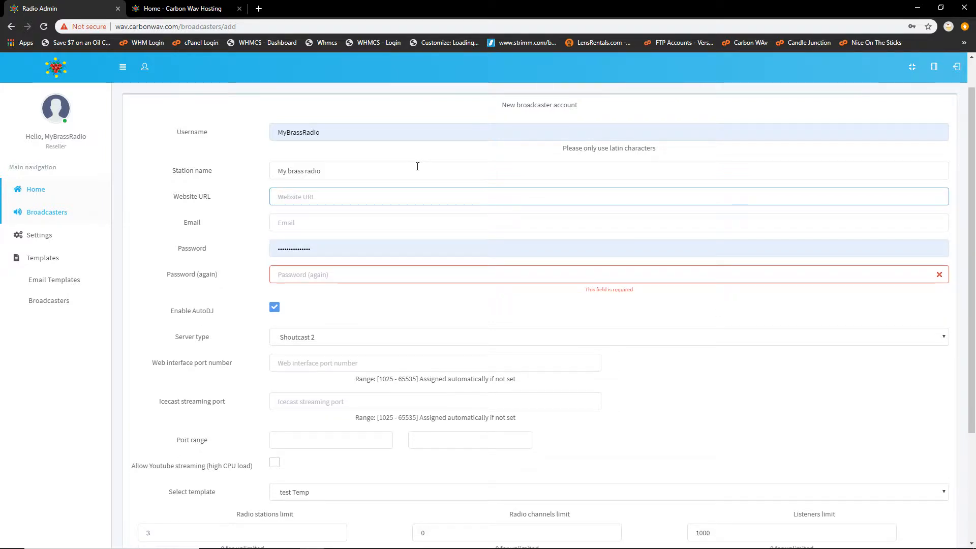
{"action": "type", "text": "https://mybrassradio.com"}
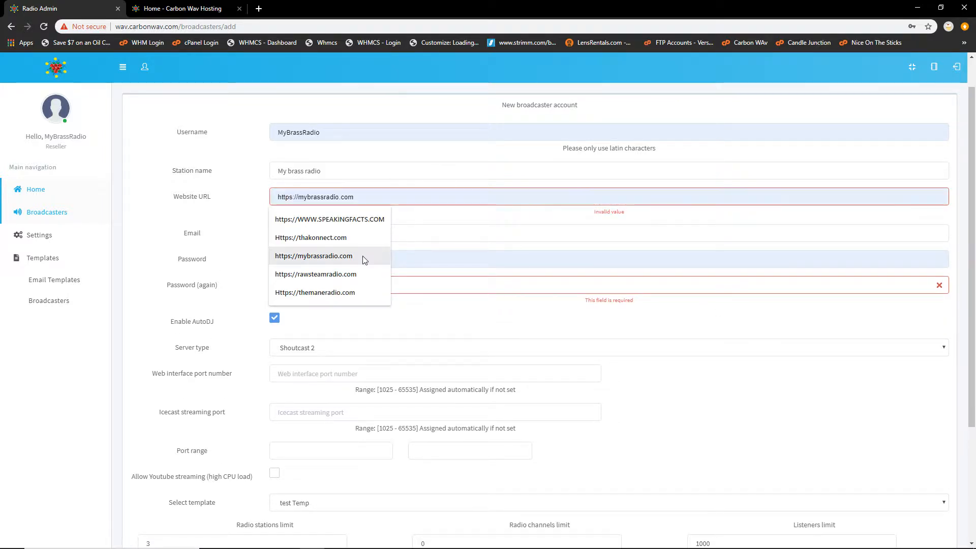
{"action": "left_click", "coordinate": [360, 255]}
Step: Fill in the new broadcaster account's email address, enter and confirm the account password, and submit the form
{"action": "left_click", "coordinate": [330, 222]}
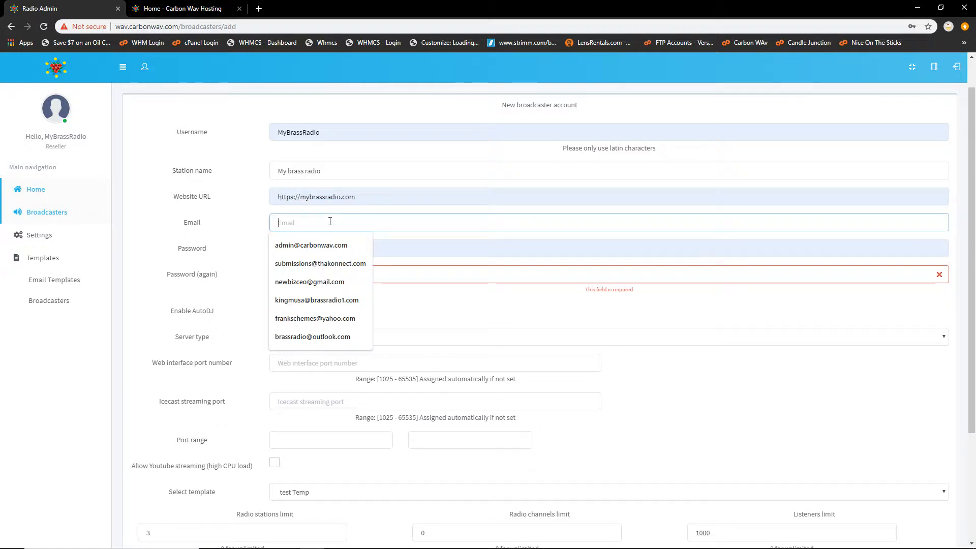
{"action": "left_click", "coordinate": [352, 247]}
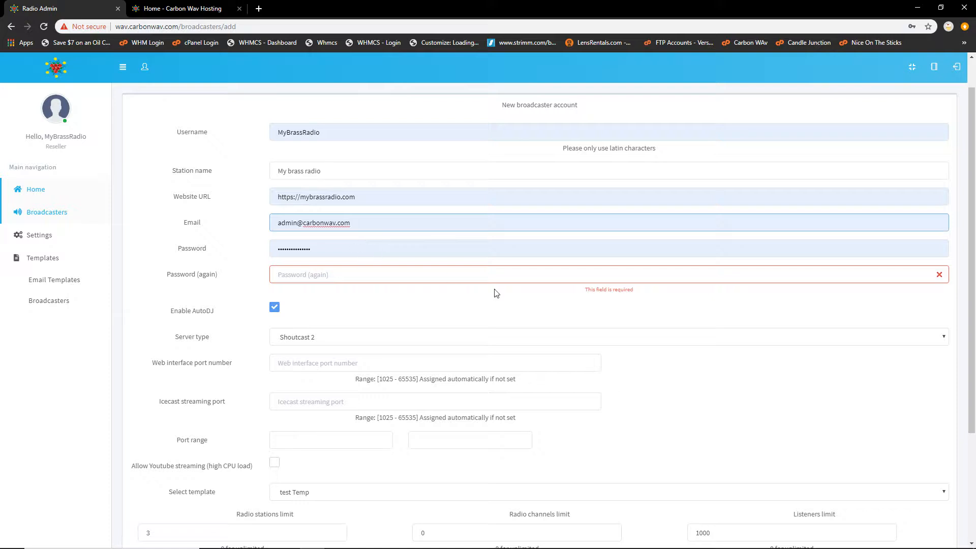
{"action": "left_click_drag", "start_coordinate": [325, 248], "coordinate": [217, 249]}
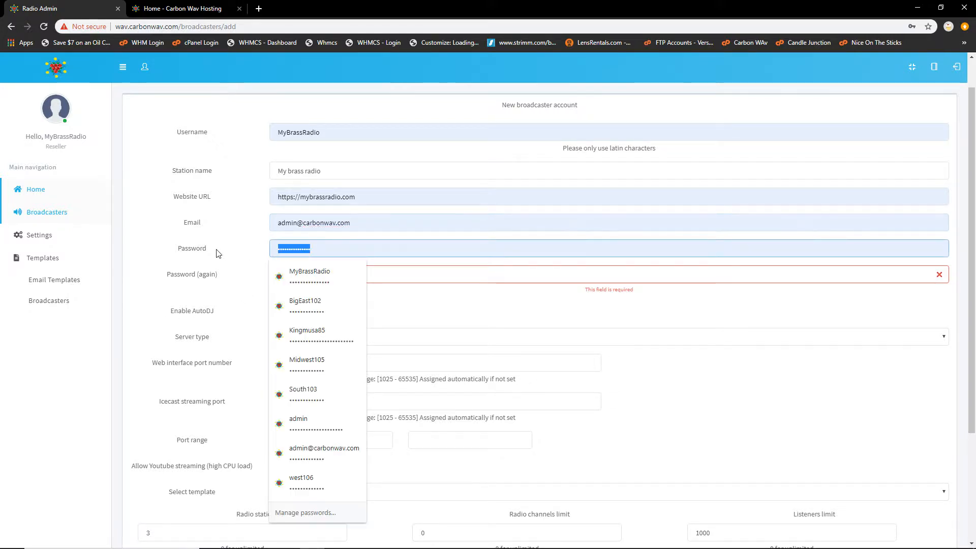
{"action": "type", "text": "••••••••••"}
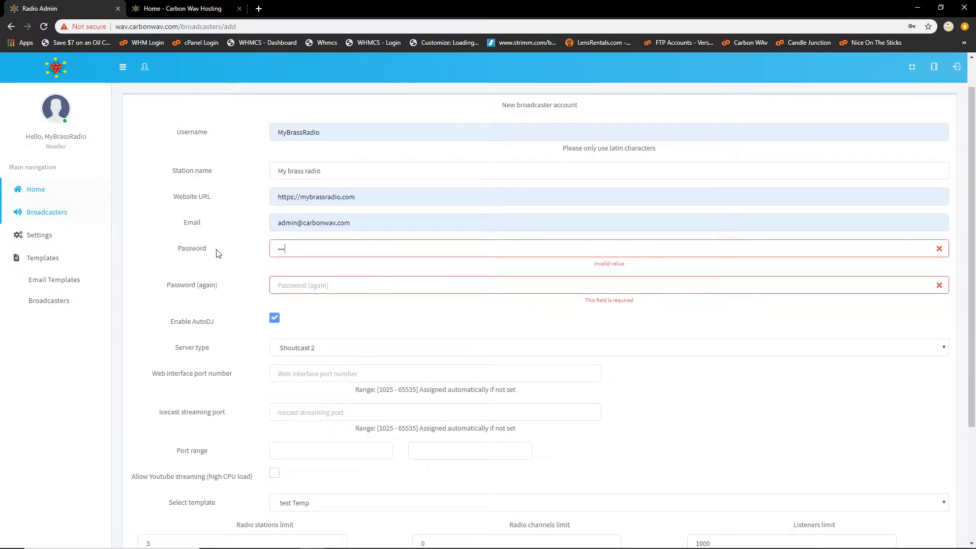
{"action": "type", "text": "•"}
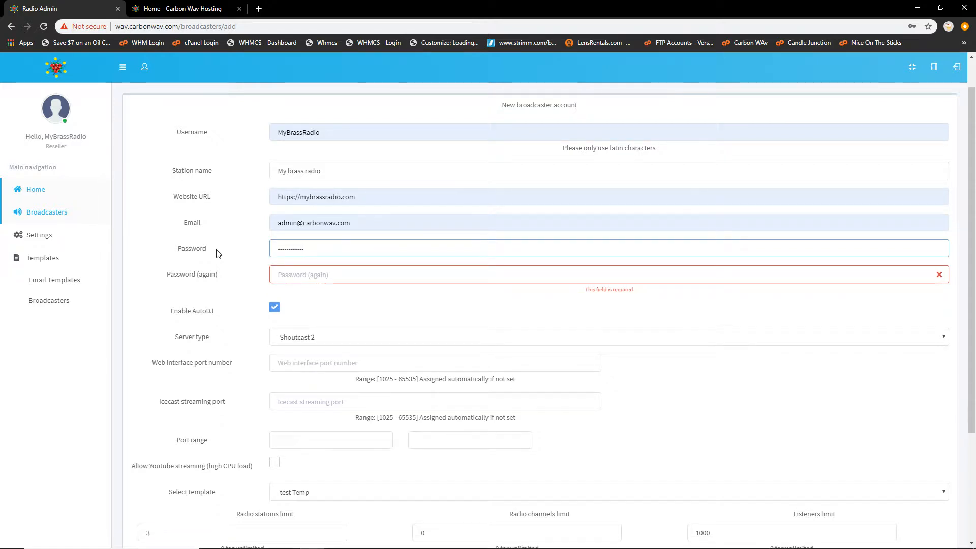
{"action": "key", "text": "Tab"}
{"action": "type", "text": "••"}
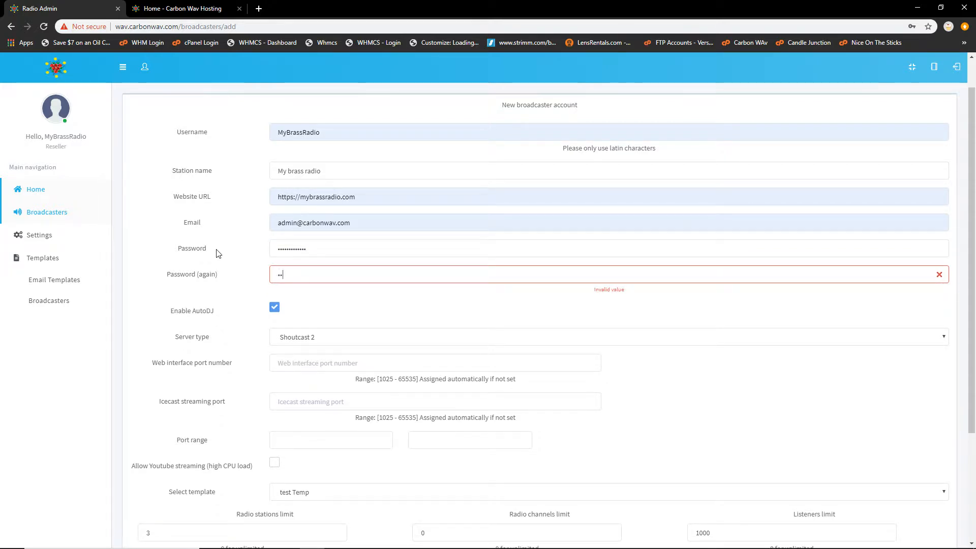
{"action": "type", "text": "•••••••••••"}
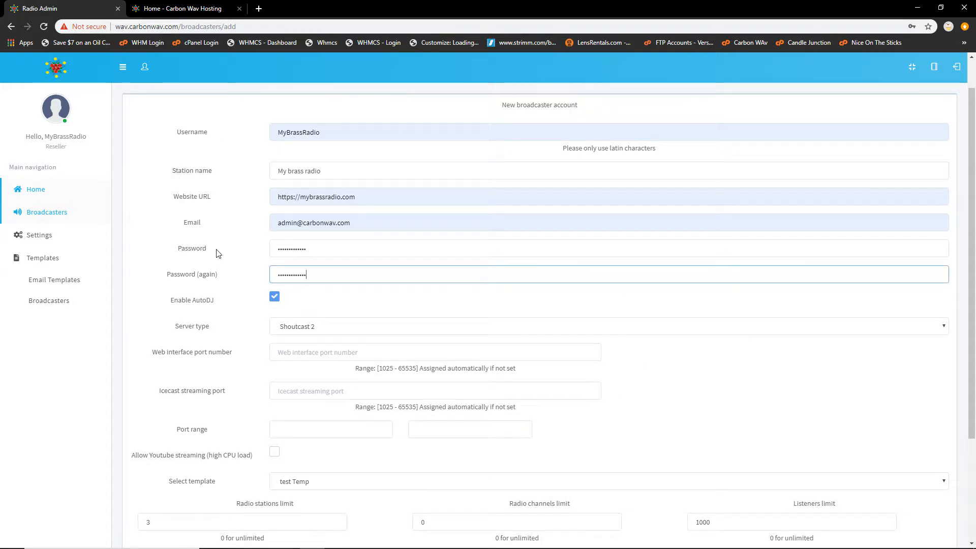
{"action": "scroll", "coordinate": [268, 254], "scroll_direction": "down", "scroll_amount": 3}
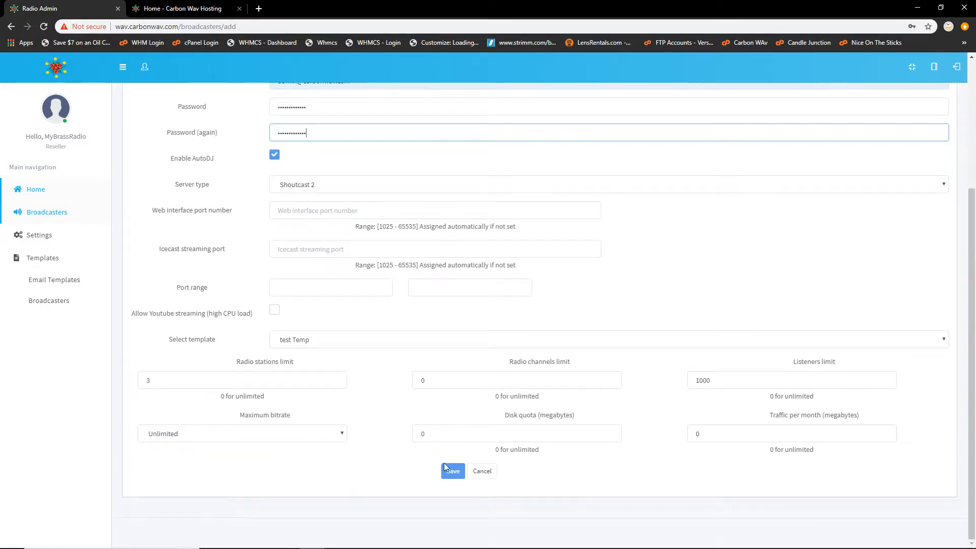
{"action": "left_click", "coordinate": [442, 475]}
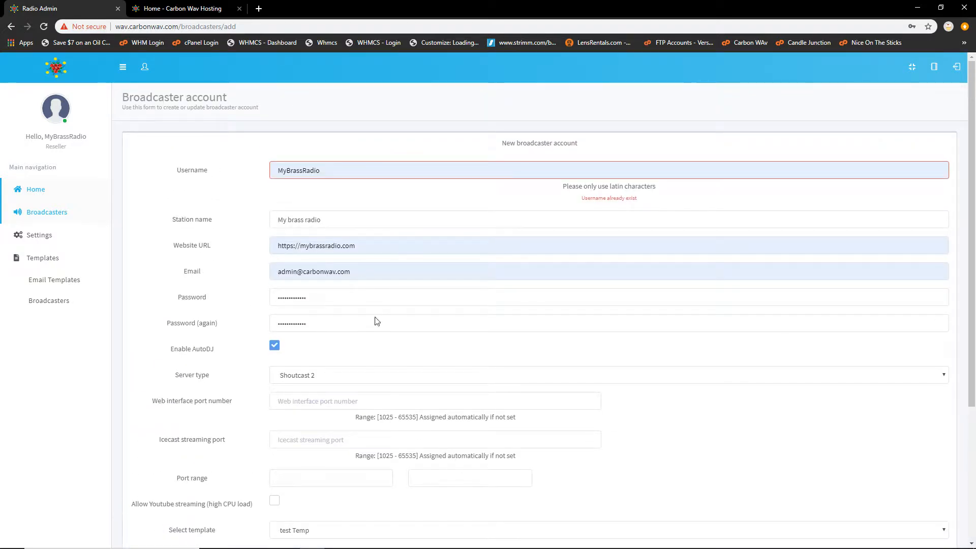
Step: Change the broadcaster account's username to MyBrassRadio1, save the account and dismiss the browser's password-saving offer
{"action": "left_click", "coordinate": [338, 172]}
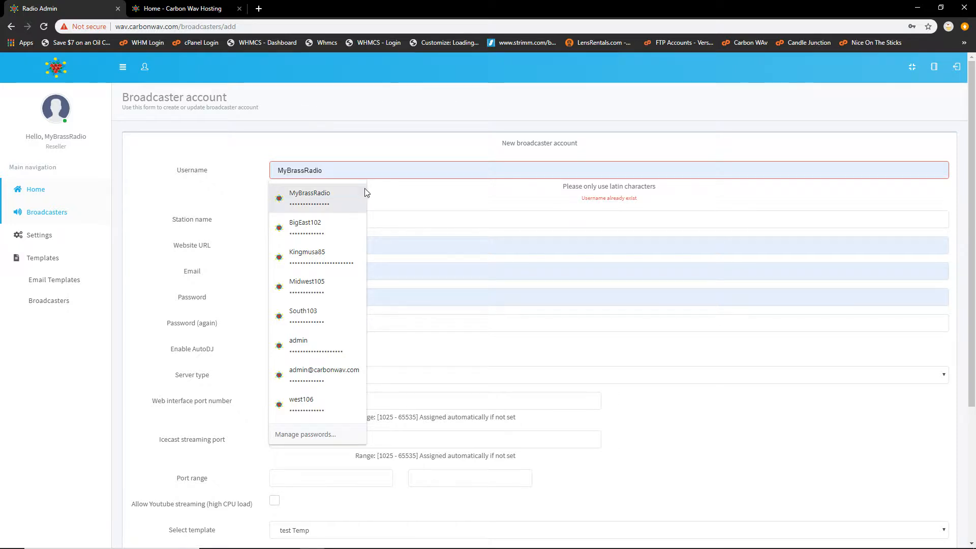
{"action": "type", "text": "1"}
{"action": "scroll", "coordinate": [394, 207], "scroll_direction": "down", "scroll_amount": 4}
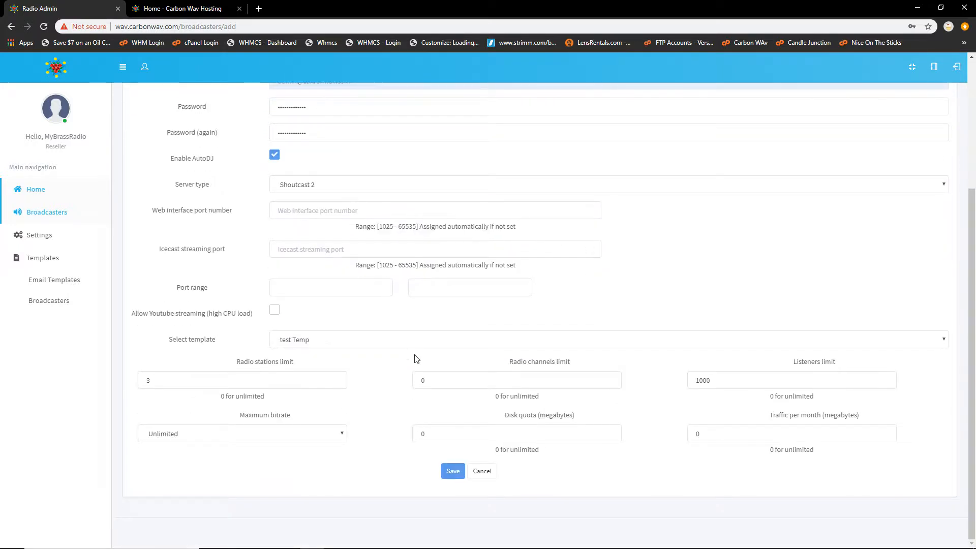
{"action": "left_click", "coordinate": [450, 470]}
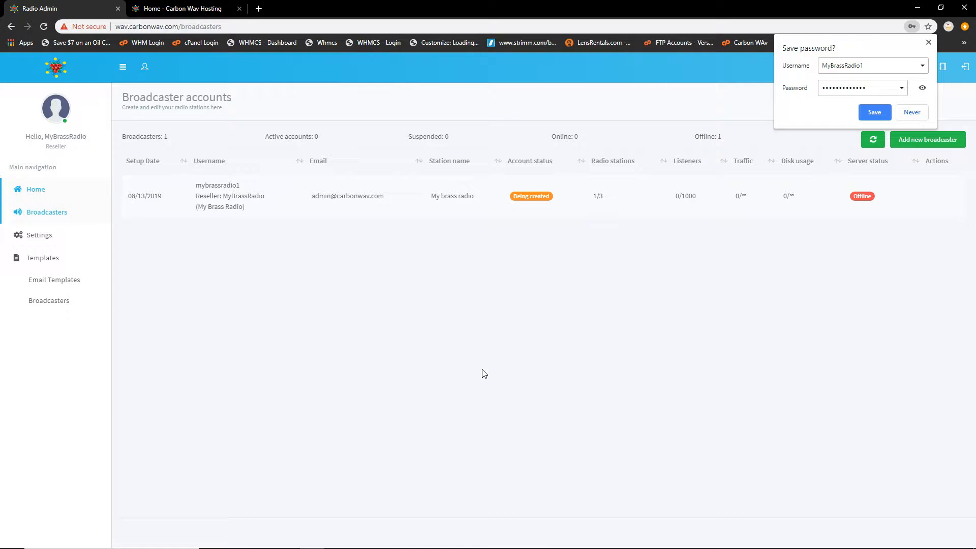
{"action": "left_click", "coordinate": [928, 43]}
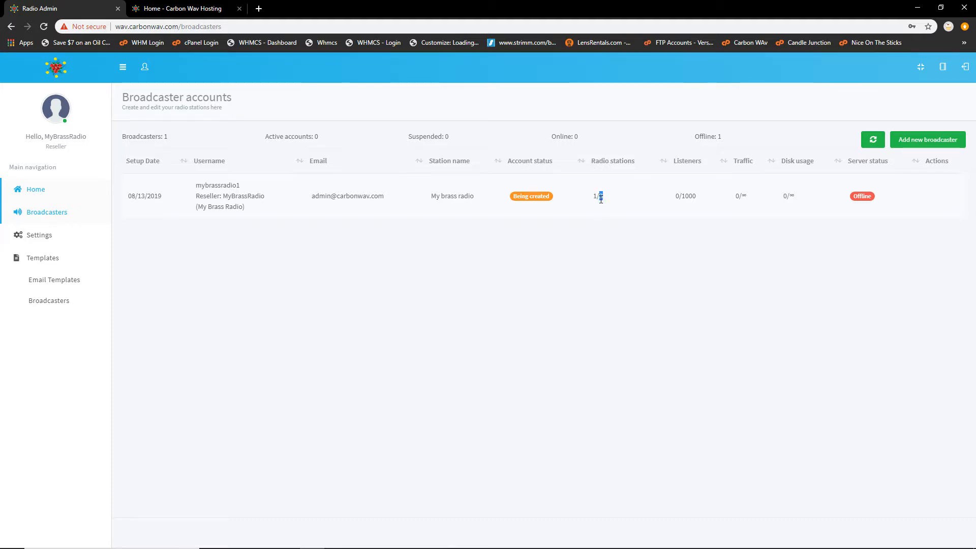
Step: Check the radio stations and listeners limits of the new account in the broadcaster accounts list
{"action": "left_click_drag", "start_coordinate": [600, 197], "coordinate": [609, 208]}
{"action": "left_click", "coordinate": [695, 232]}
{"action": "double_click", "coordinate": [677, 197]}
{"action": "left_click", "coordinate": [752, 221]}
Step: View the reseller's home dashboard and return to the broadcaster accounts list
{"action": "left_click", "coordinate": [34, 188]}
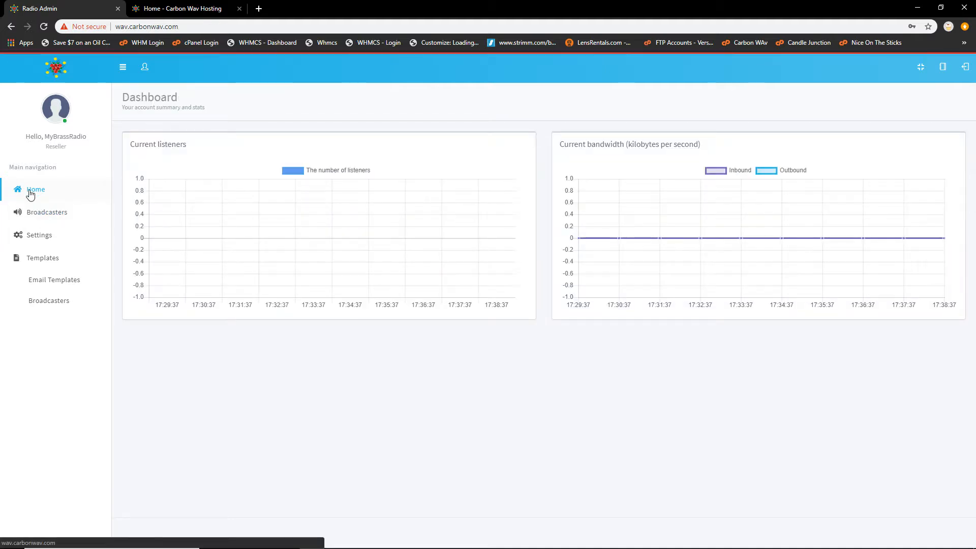
{"action": "left_click", "coordinate": [49, 210]}
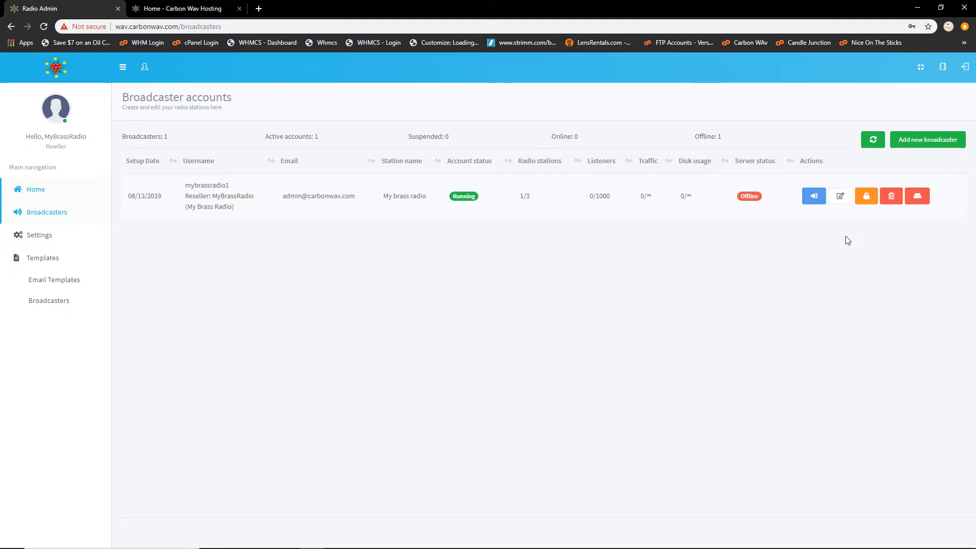
Step: Review the "My brass radio" account's edit form and its suspend confirmation, cancelling both
{"action": "left_click", "coordinate": [841, 200]}
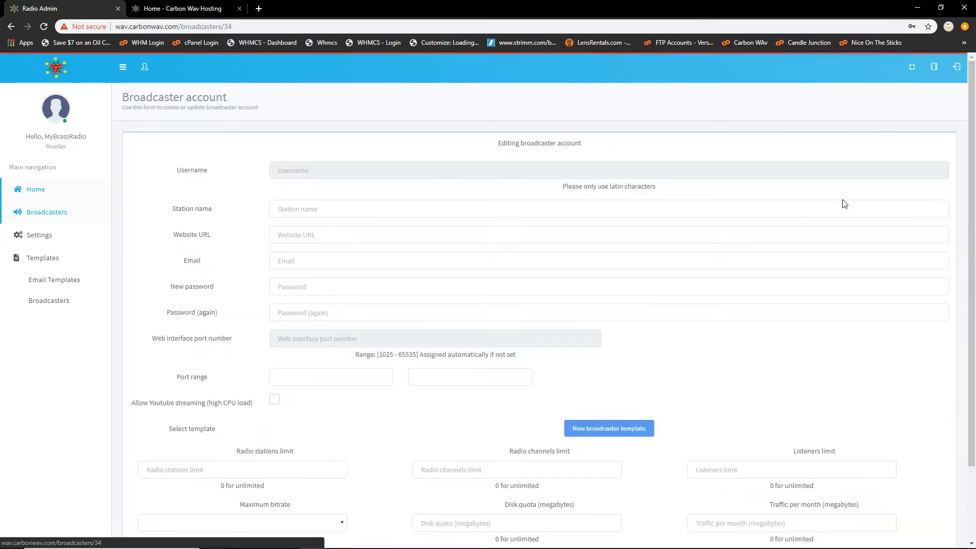
{"action": "scroll", "coordinate": [329, 168], "scroll_direction": "down", "scroll_amount": 2}
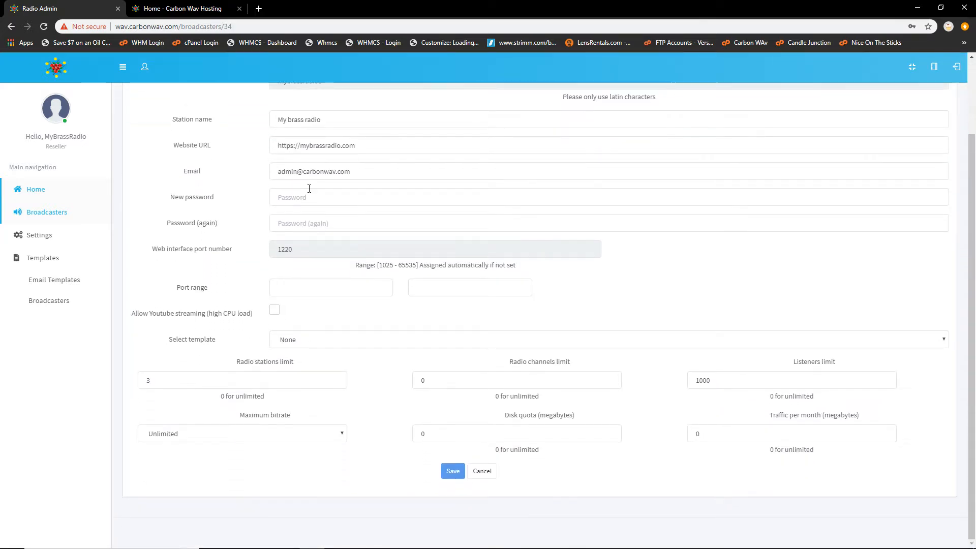
{"action": "left_click", "coordinate": [483, 470]}
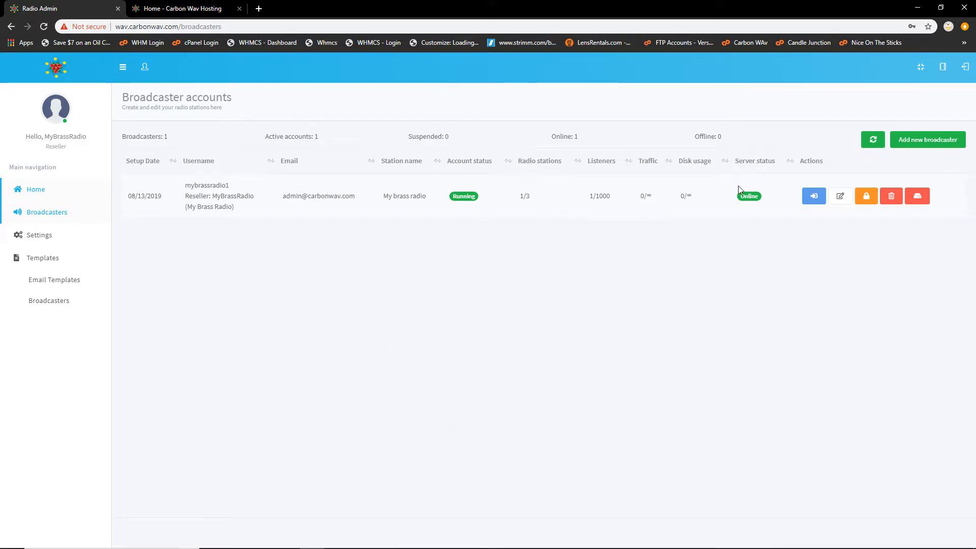
{"action": "left_click", "coordinate": [867, 198]}
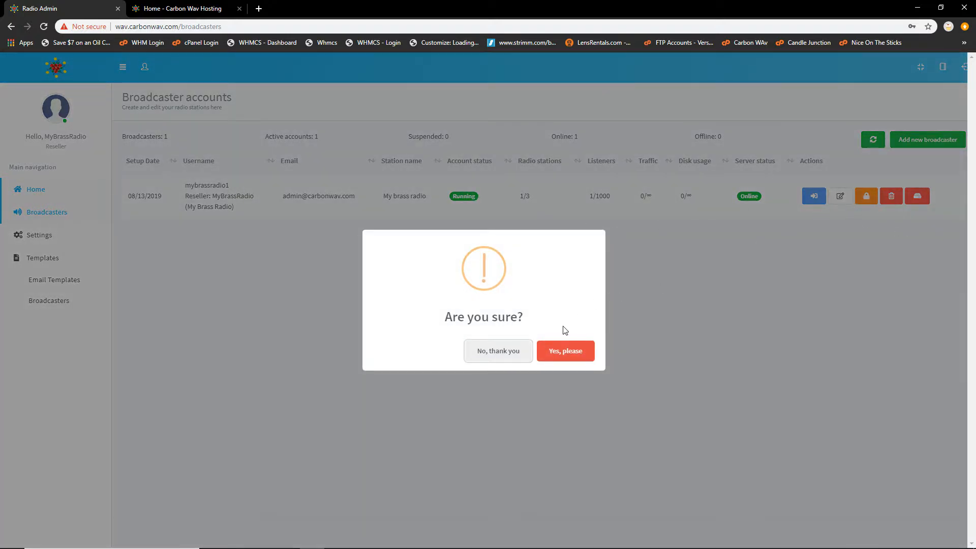
{"action": "left_click", "coordinate": [489, 351]}
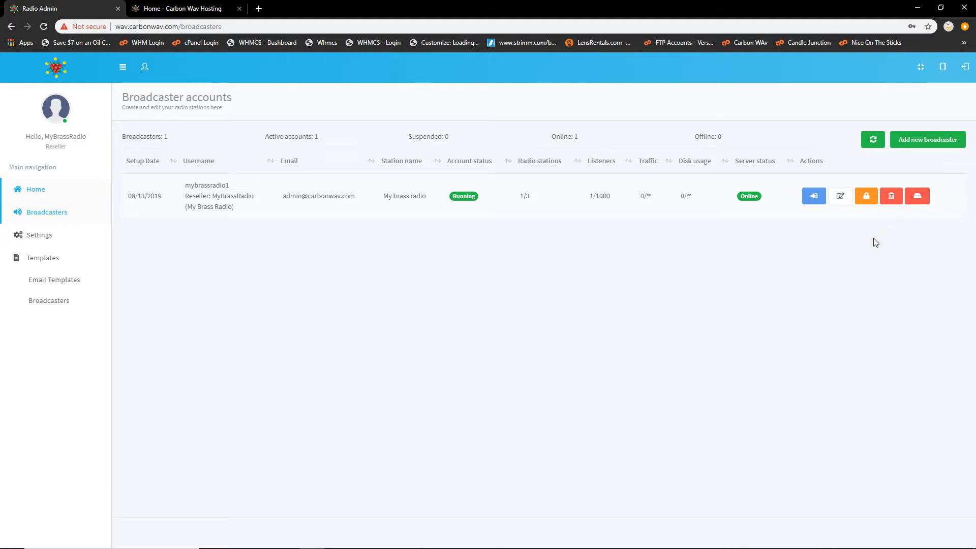
Step: Show the "My brass radio" account's backup options and look at the available automatic backup intervals
{"action": "left_click", "coordinate": [923, 203]}
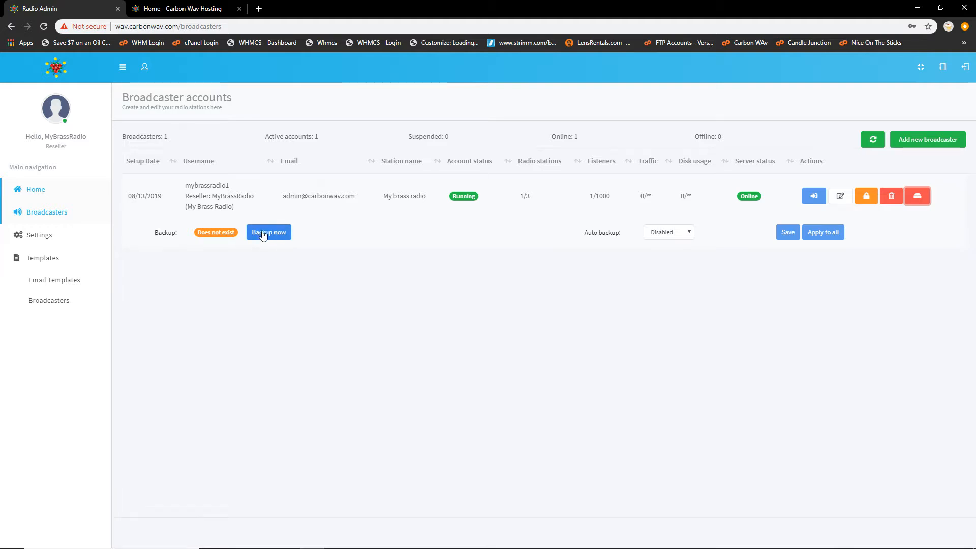
{"action": "left_click", "coordinate": [688, 234]}
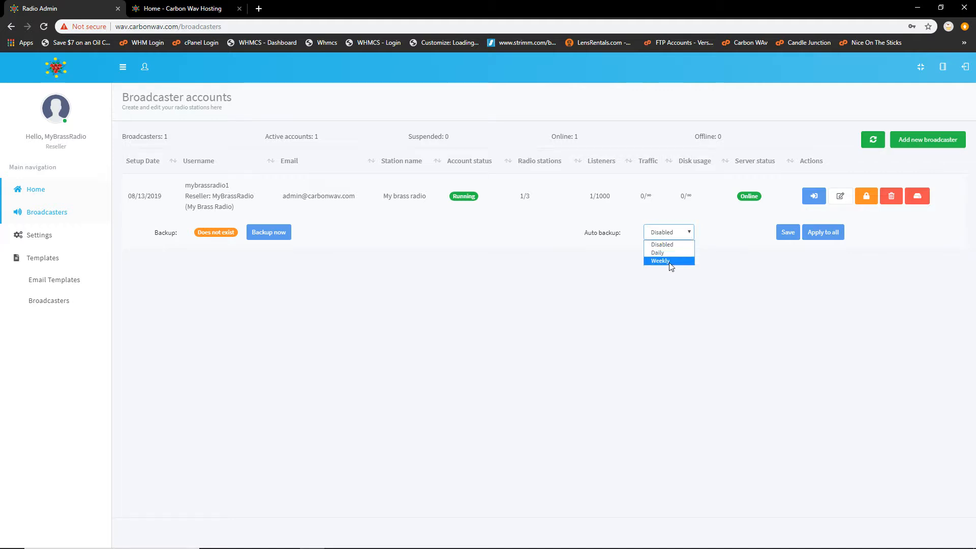
{"action": "left_click", "coordinate": [630, 280]}
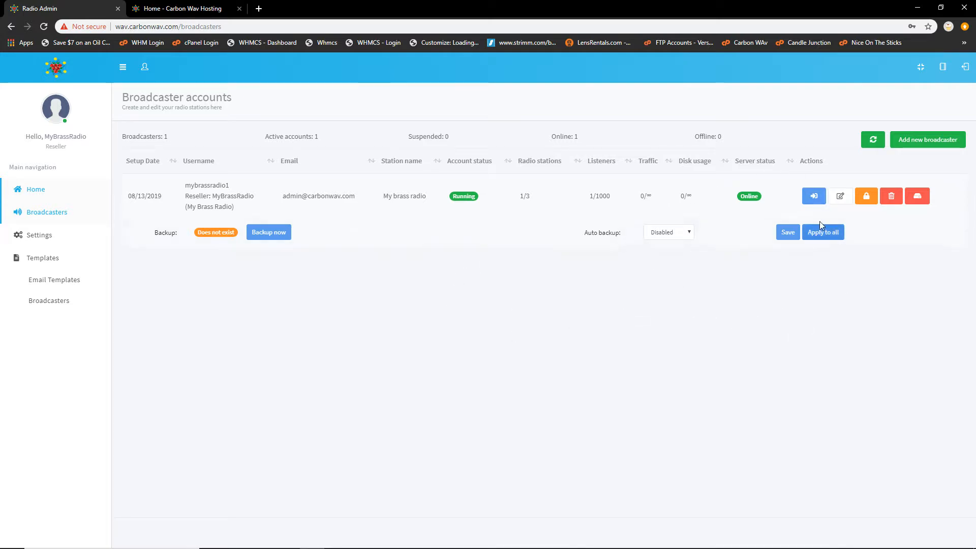
Step: Log in to the "My brass radio" broadcaster panel, and collapse and re-expand its navigation sidebar
{"action": "left_click", "coordinate": [813, 196]}
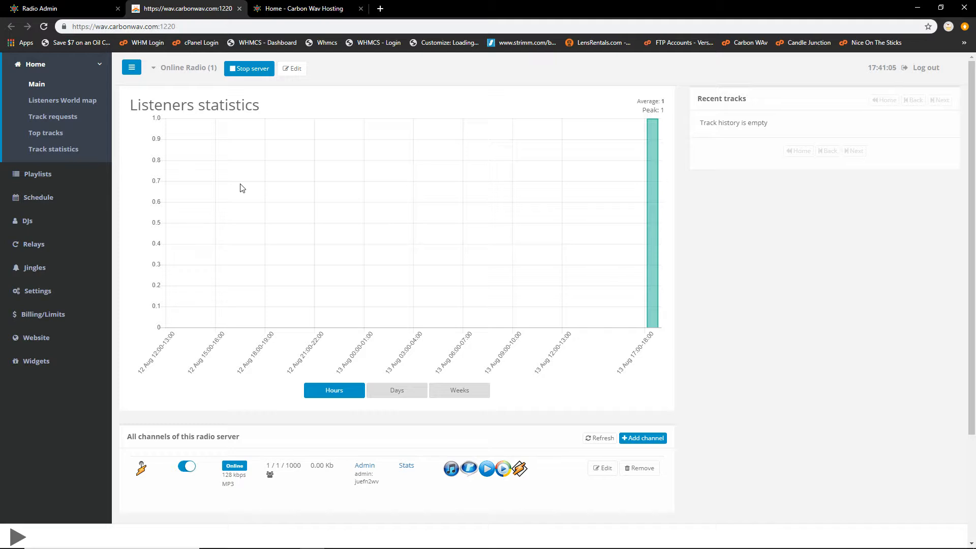
{"action": "left_click", "coordinate": [40, 74]}
{"action": "left_click", "coordinate": [40, 74]}
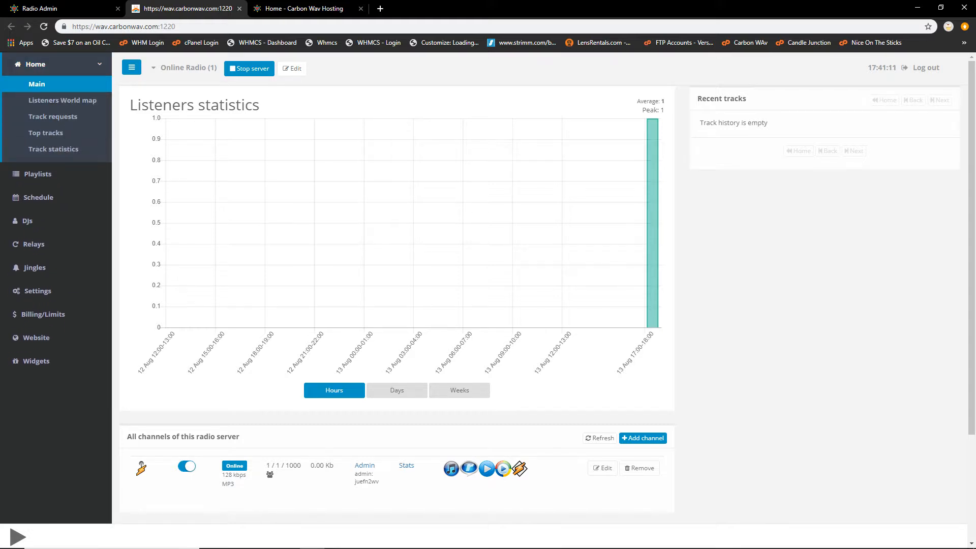
{"action": "left_click", "coordinate": [131, 70]}
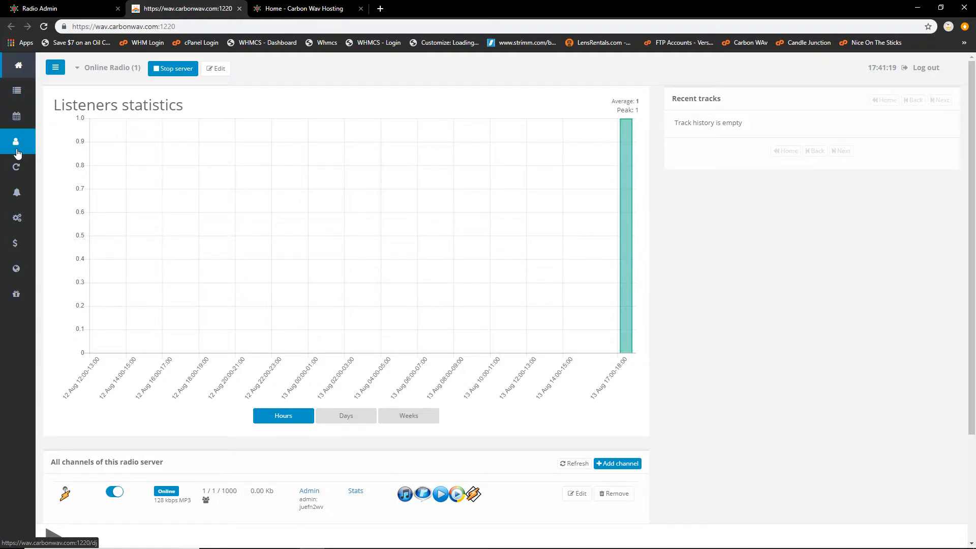
{"action": "left_click", "coordinate": [54, 68]}
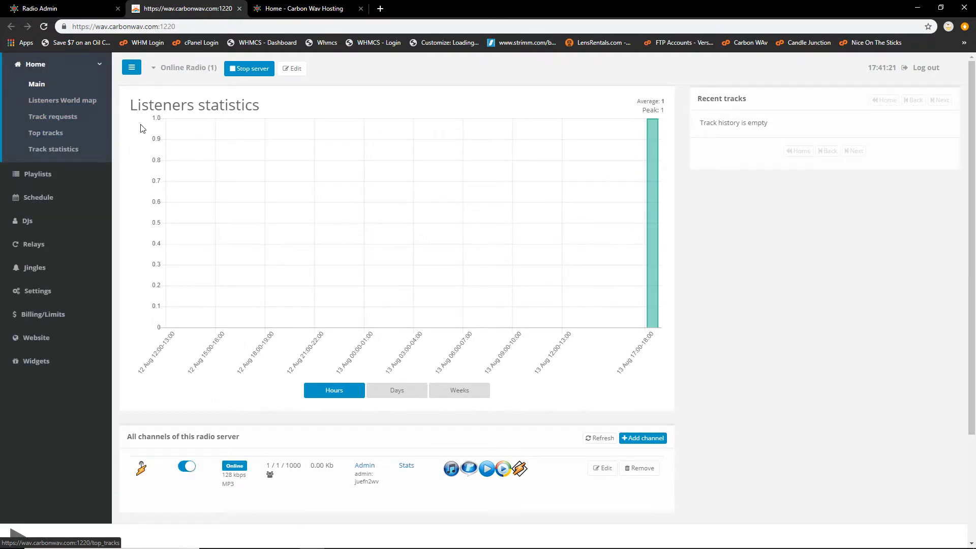
Step: Examine the title, music genre, URL address and description fields for adding a new server, and cancel the form
{"action": "left_click", "coordinate": [178, 75]}
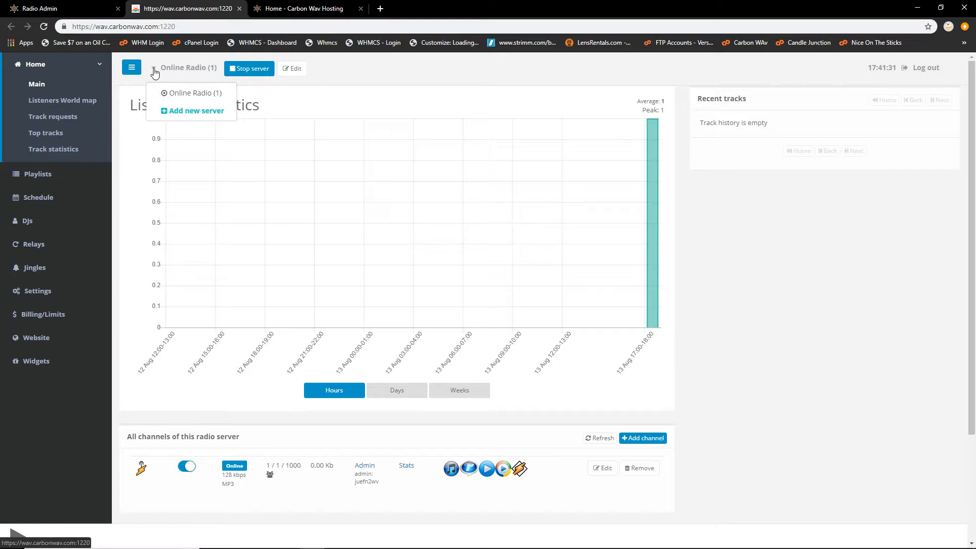
{"action": "left_click", "coordinate": [181, 112]}
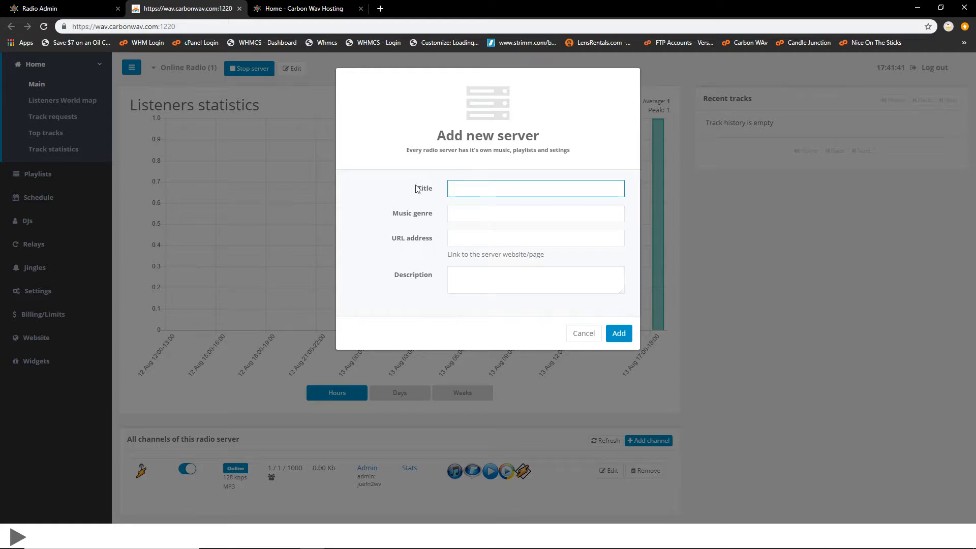
{"action": "left_click", "coordinate": [479, 189]}
{"action": "left_click", "coordinate": [392, 200]}
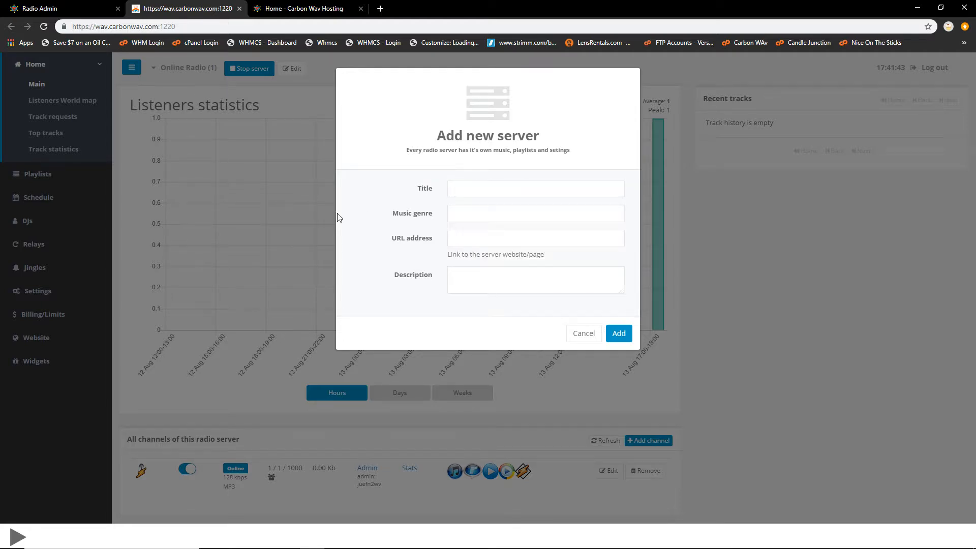
{"action": "left_click", "coordinate": [481, 214]}
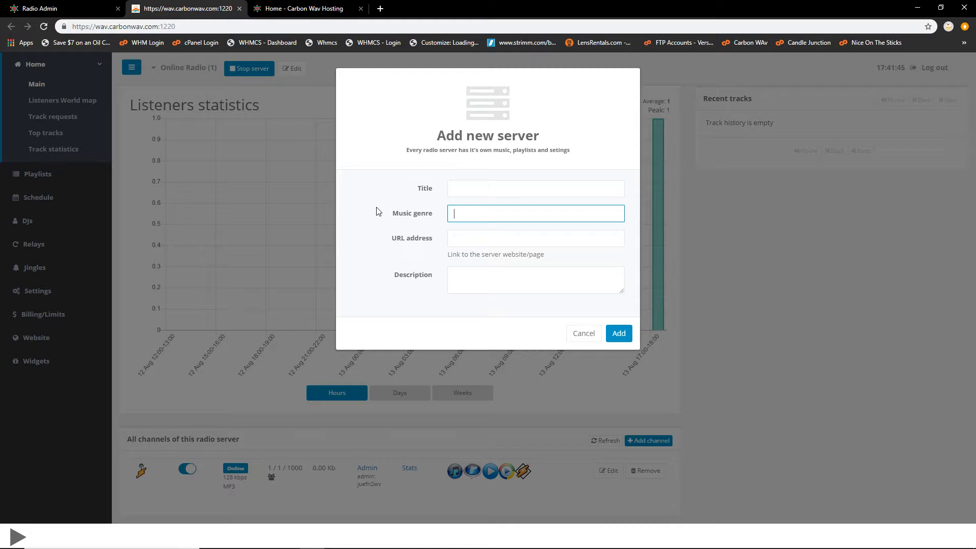
{"action": "left_click", "coordinate": [465, 235]}
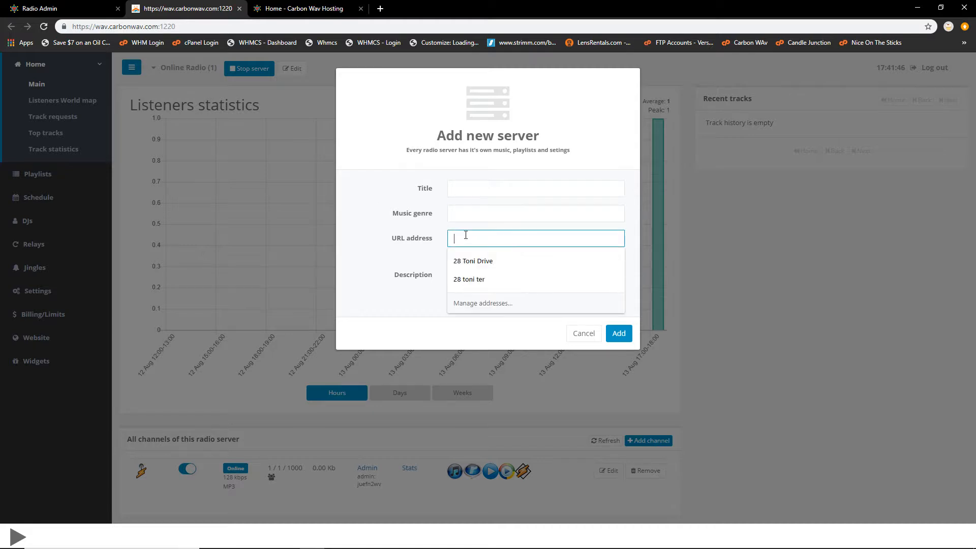
{"action": "left_click", "coordinate": [400, 255]}
{"action": "left_click", "coordinate": [491, 282]}
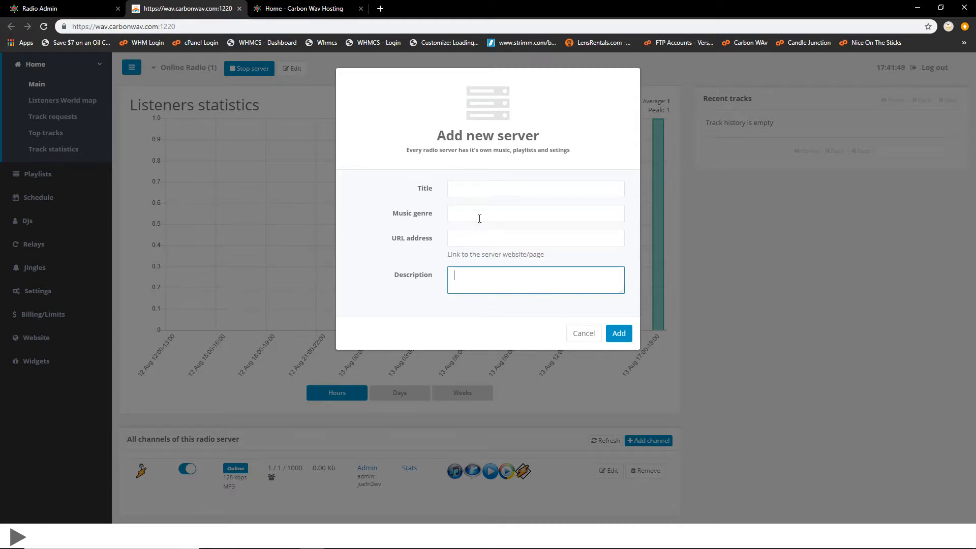
{"action": "left_click", "coordinate": [576, 338]}
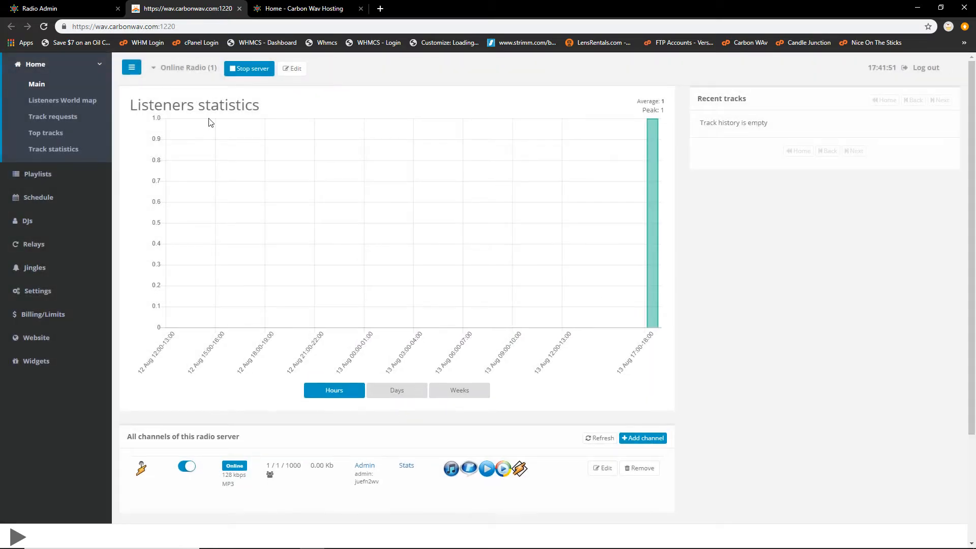
Step: Look at the radio server list, and stop and restart the "Online Radio" server
{"action": "left_click", "coordinate": [180, 67]}
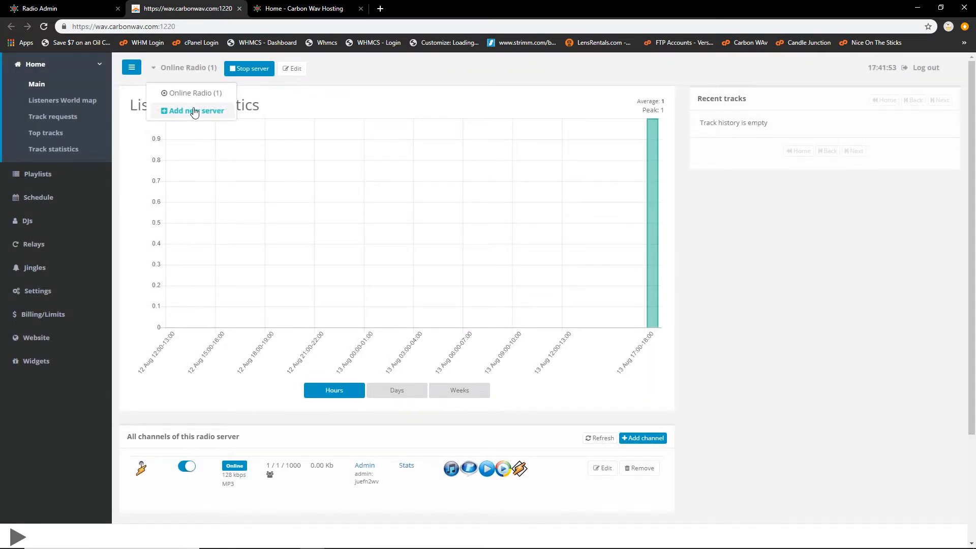
{"action": "left_click", "coordinate": [384, 69]}
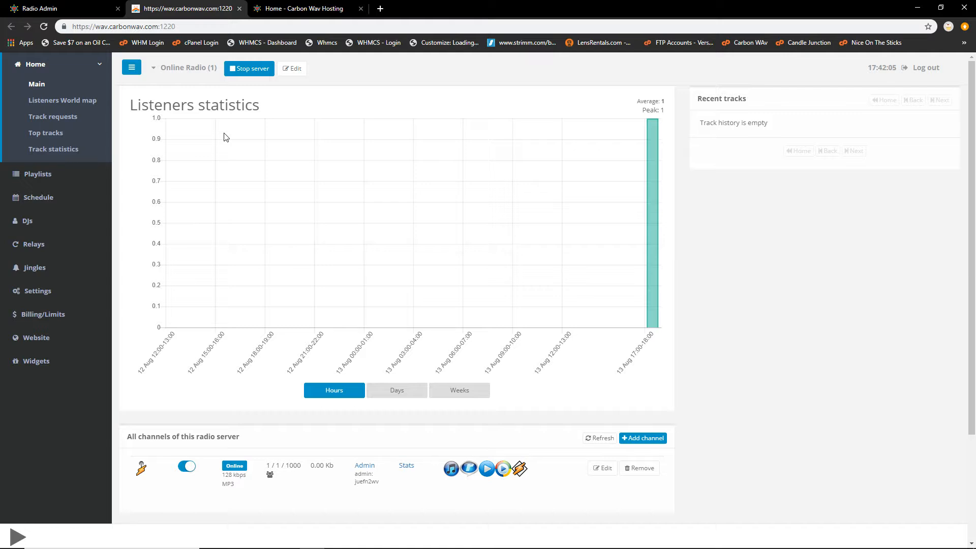
{"action": "left_click", "coordinate": [262, 71]}
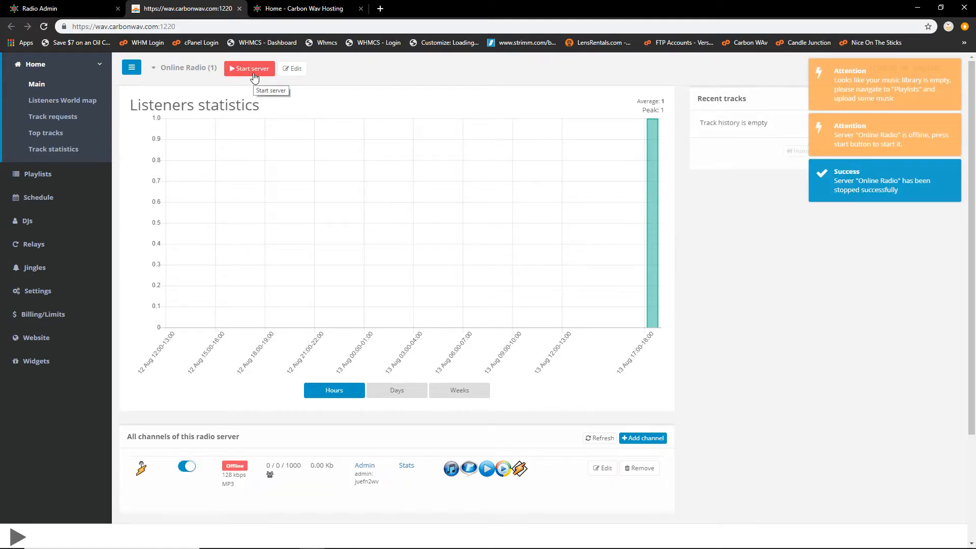
{"action": "left_click", "coordinate": [253, 68]}
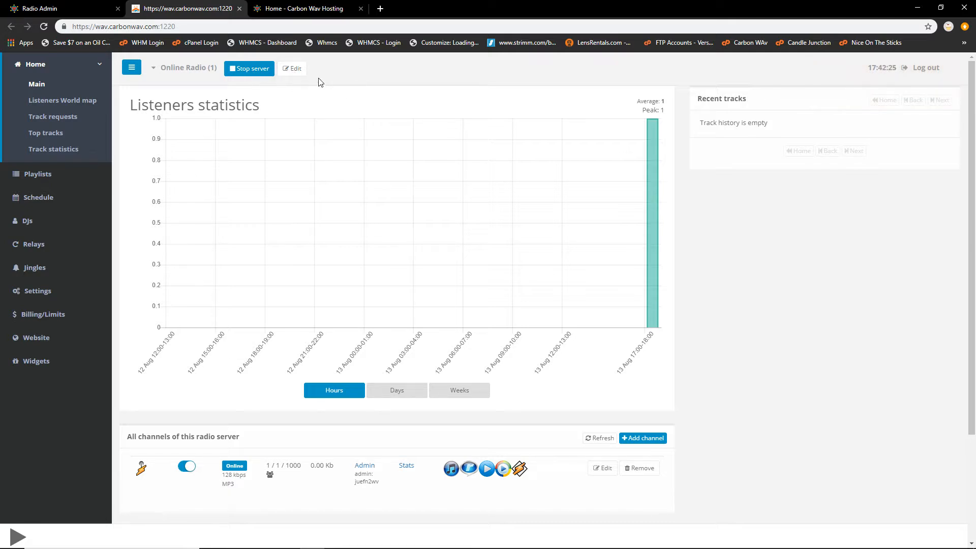
Step: Review the "Online Radio" server's details form, cancel it, and look at the server time and recent tracks
{"action": "left_click", "coordinate": [288, 71]}
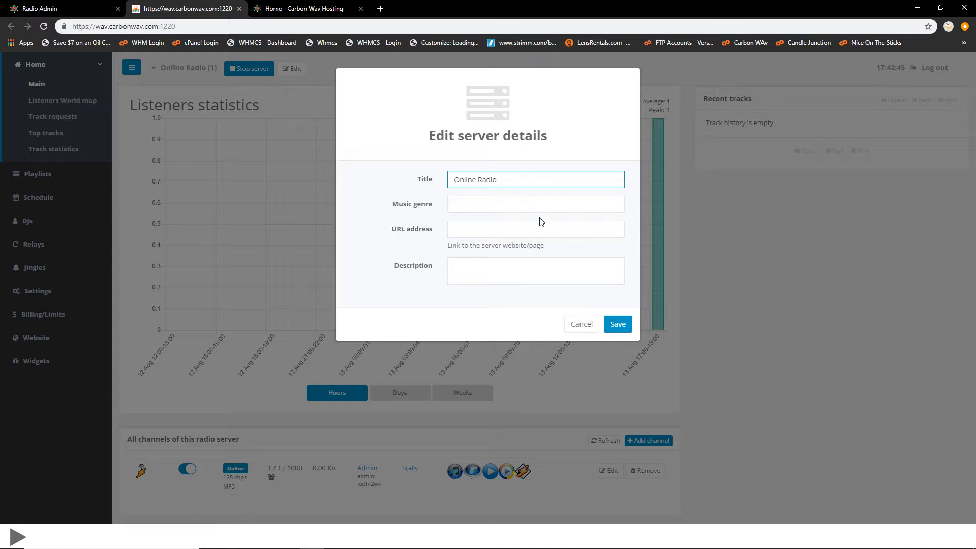
{"action": "left_click", "coordinate": [582, 325]}
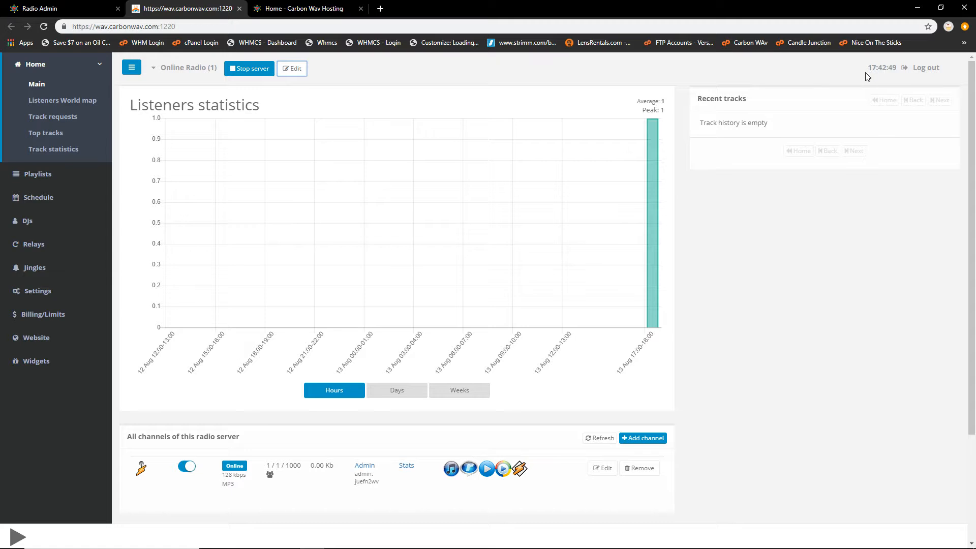
{"action": "left_click_drag", "start_coordinate": [867, 67], "coordinate": [898, 77]}
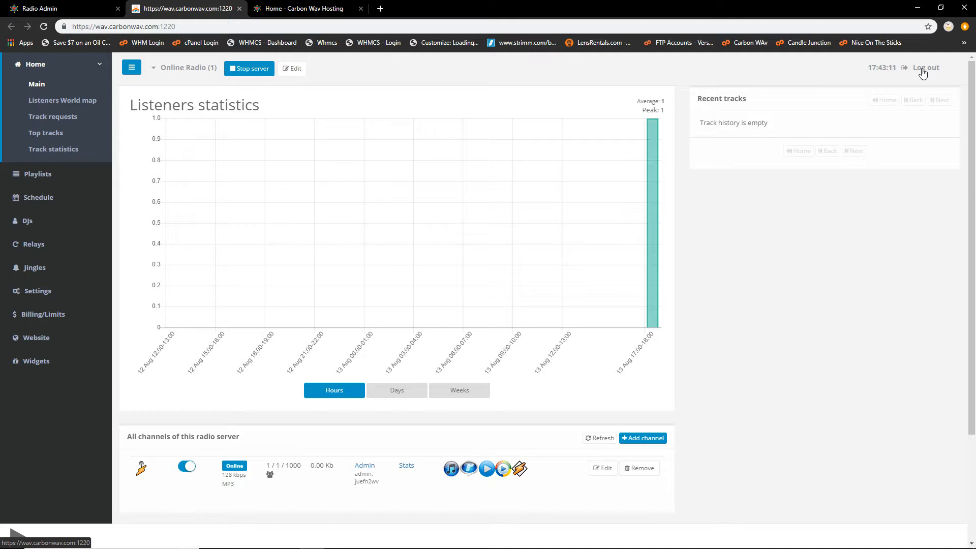
{"action": "left_click_drag", "start_coordinate": [697, 98], "coordinate": [771, 122]}
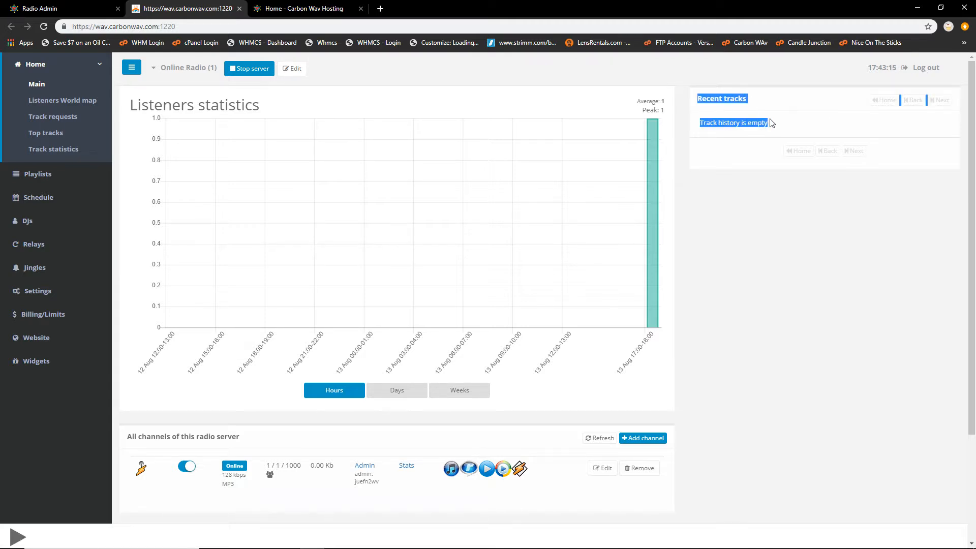
{"action": "left_click", "coordinate": [807, 118]}
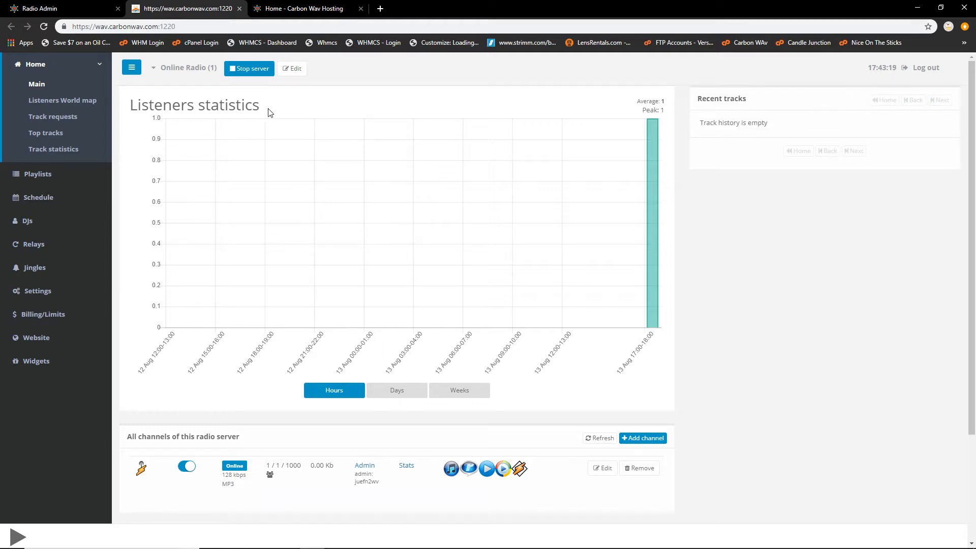
Step: Examine the listeners statistics by days and by weeks, and the radio server's channel list
{"action": "left_click_drag", "start_coordinate": [269, 111], "coordinate": [131, 110]}
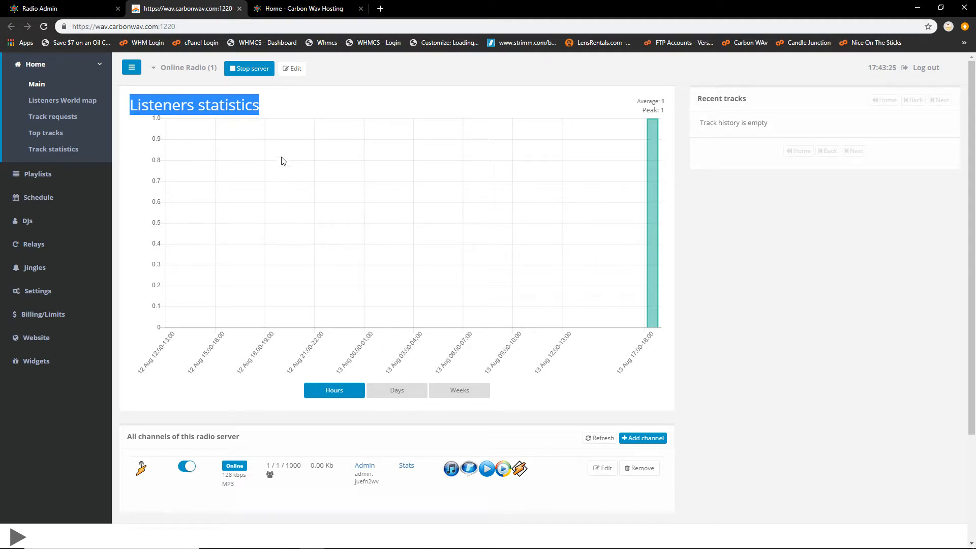
{"action": "left_click", "coordinate": [342, 193]}
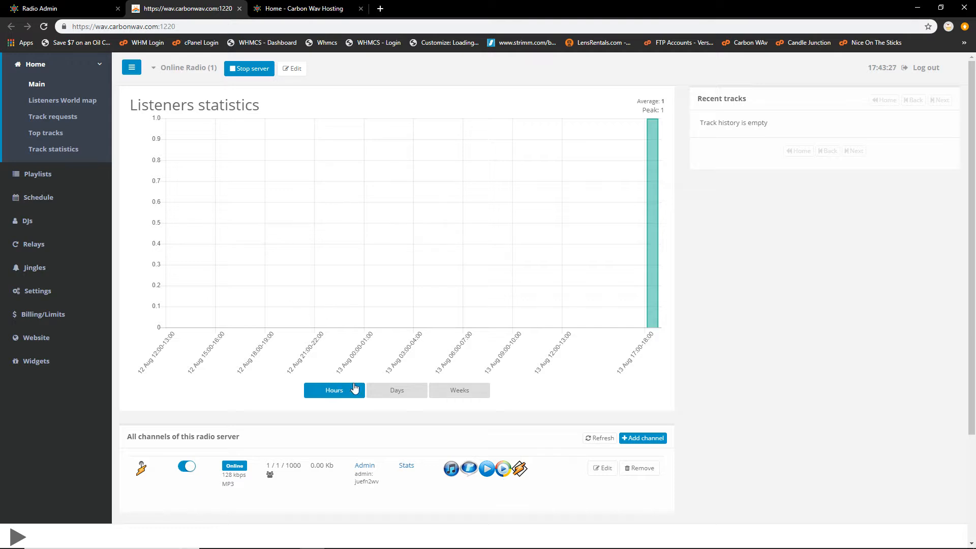
{"action": "left_click", "coordinate": [395, 390]}
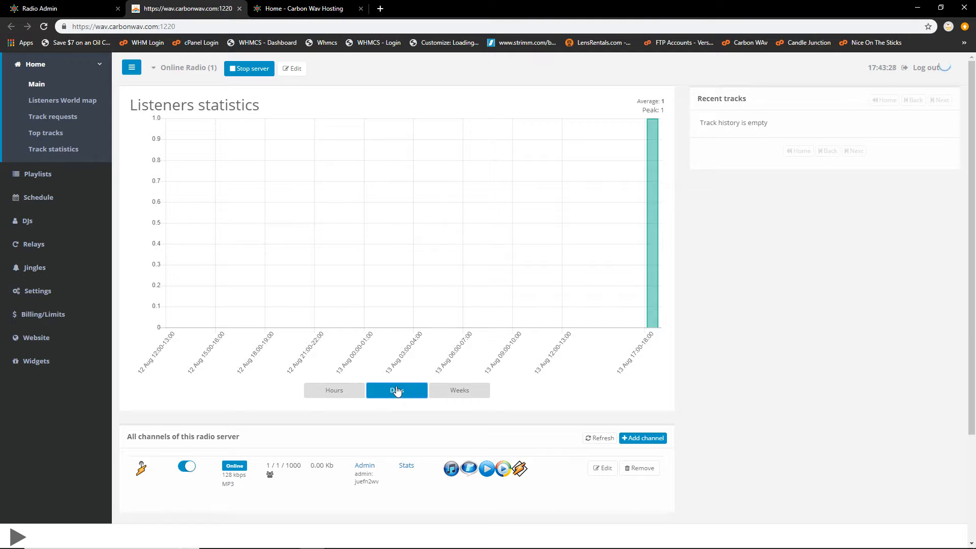
{"action": "left_click", "coordinate": [452, 396]}
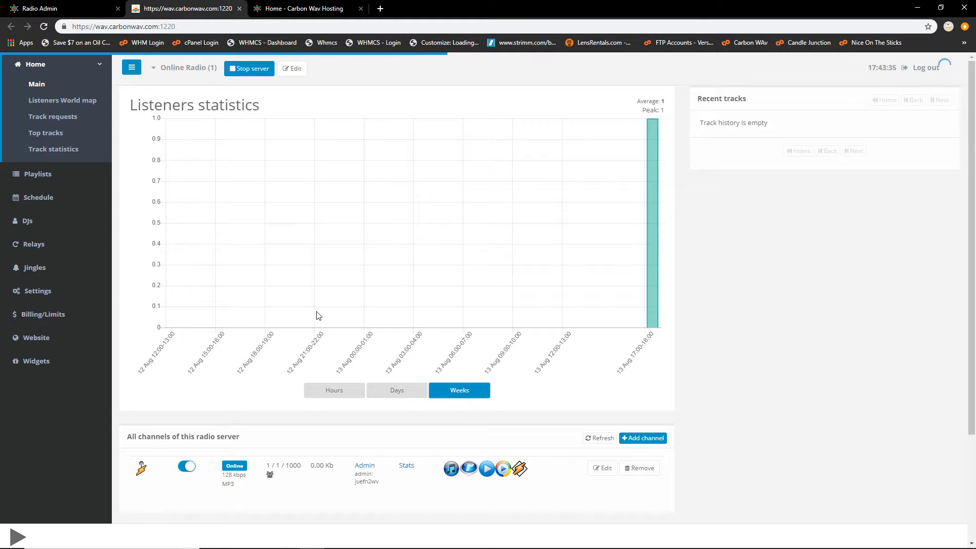
{"action": "scroll", "coordinate": [237, 294], "scroll_direction": "down", "scroll_amount": 1}
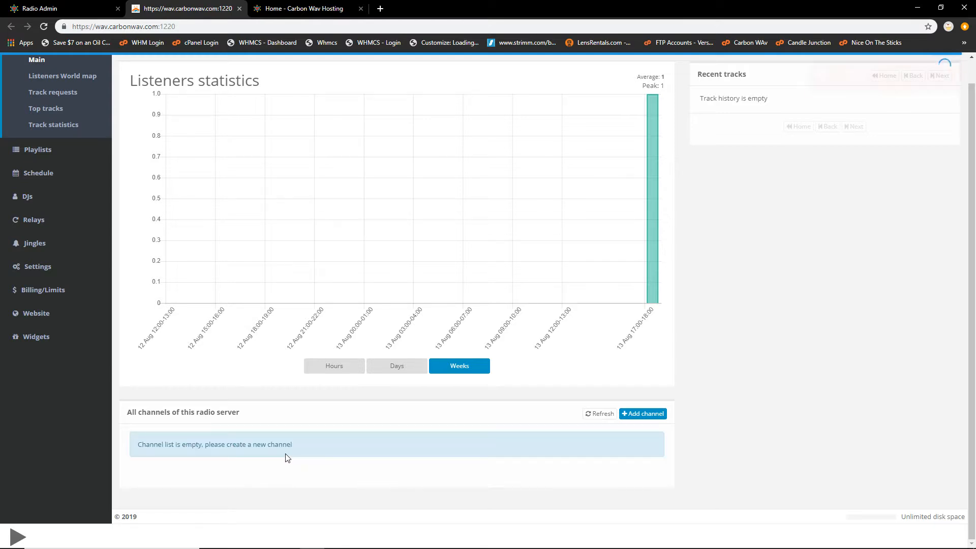
{"action": "scroll", "coordinate": [305, 456], "scroll_direction": "up", "scroll_amount": 1}
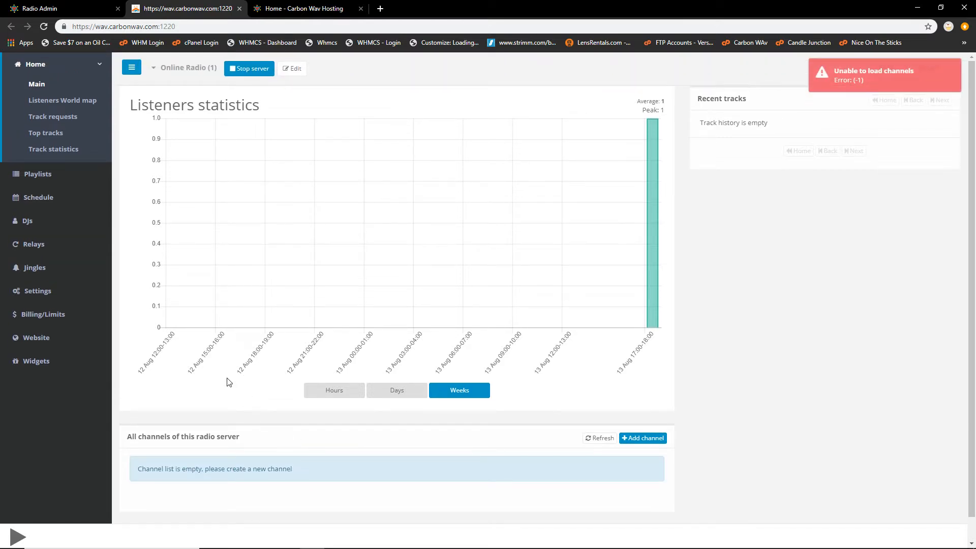
{"action": "scroll", "coordinate": [219, 379], "scroll_direction": "down", "scroll_amount": 1}
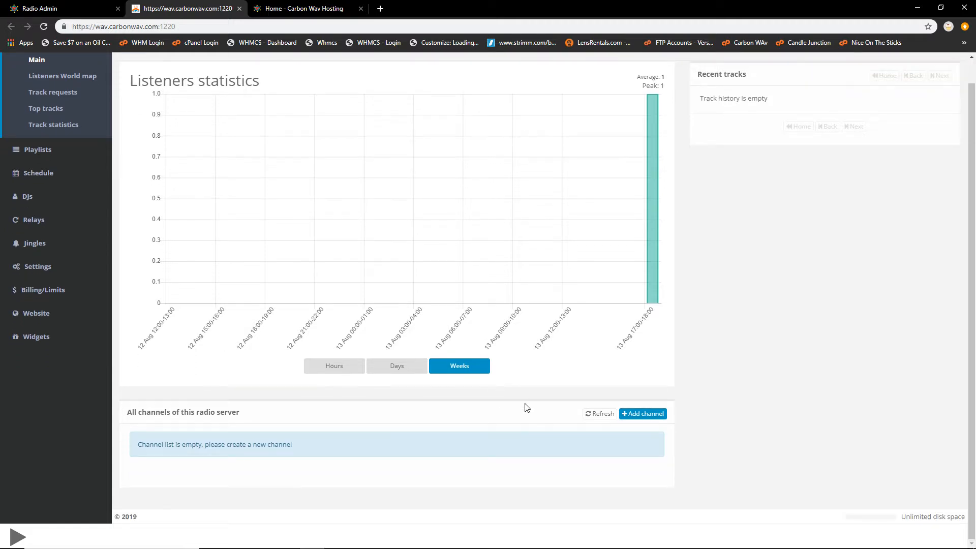
Step: Start adding a new channel with shoutcast2 as its server type
{"action": "left_click", "coordinate": [646, 415]}
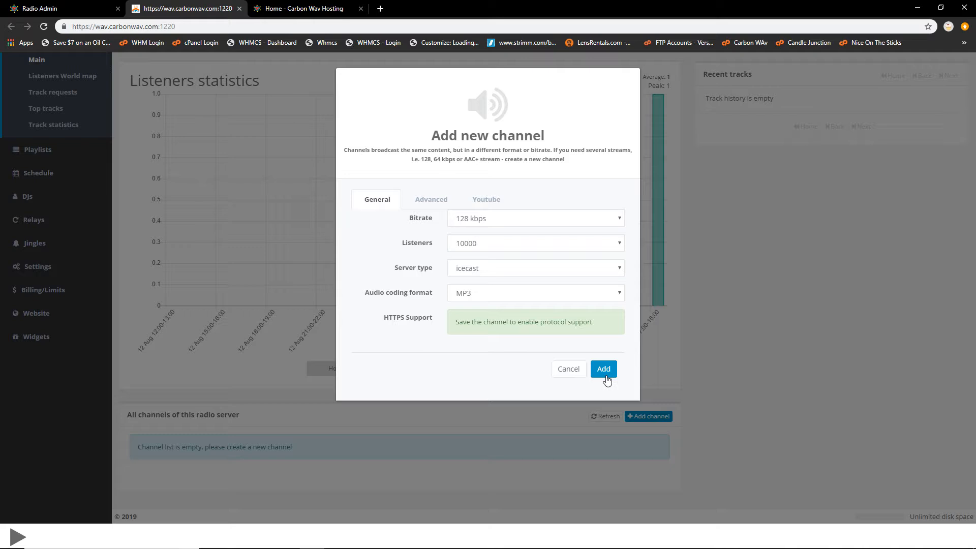
{"action": "left_click", "coordinate": [514, 270]}
{"action": "left_click", "coordinate": [510, 303]}
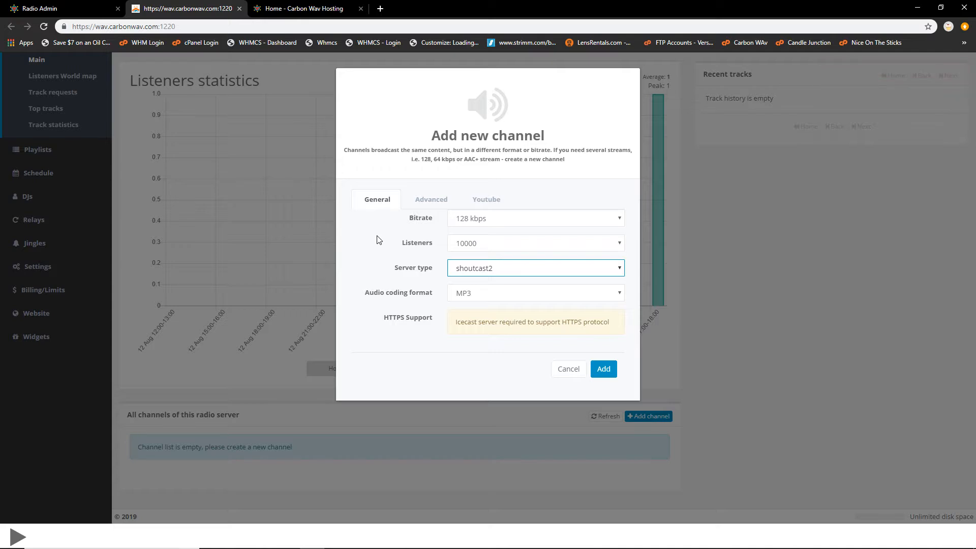
Step: Review the available bitrates, listener limits, server types and audio coding formats for the new channel
{"action": "left_click", "coordinate": [486, 217]}
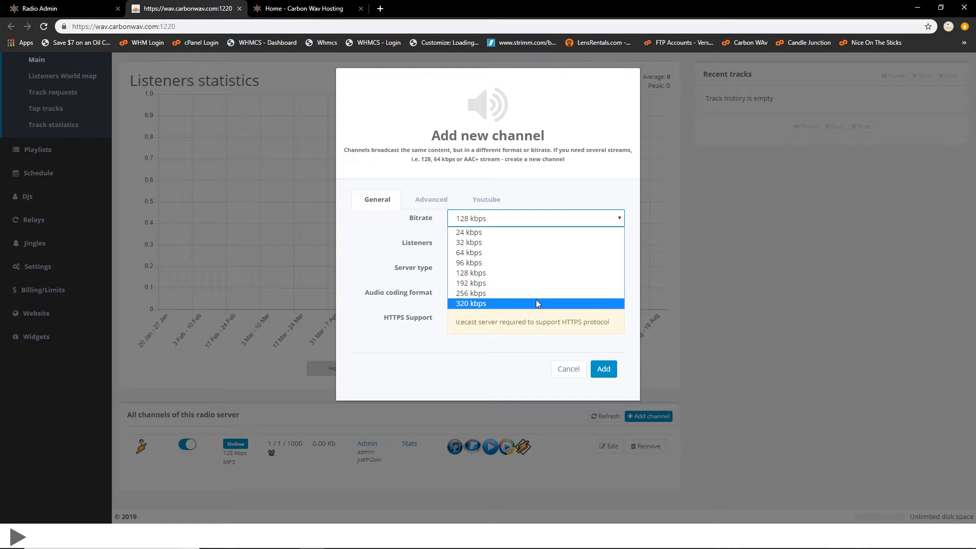
{"action": "left_click", "coordinate": [358, 233]}
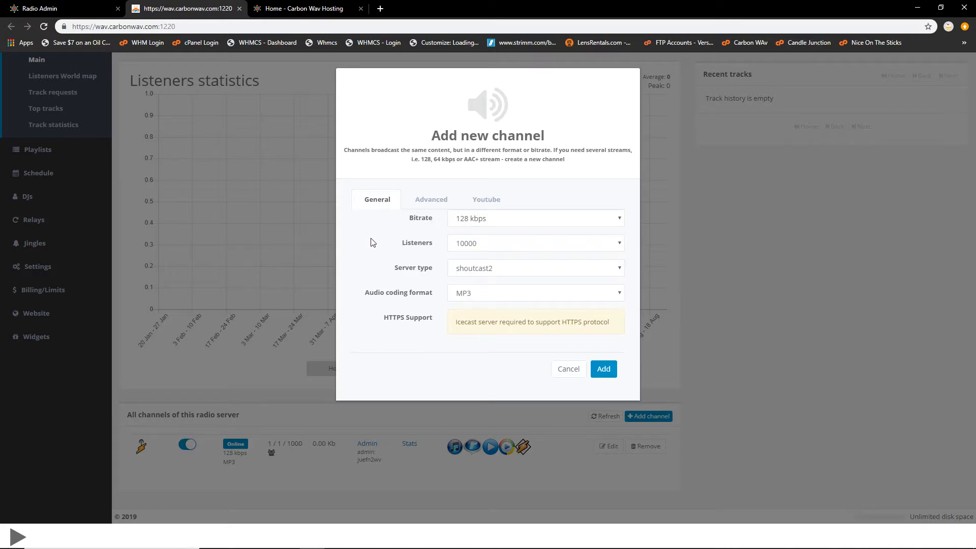
{"action": "left_click", "coordinate": [483, 249]}
{"action": "scroll", "coordinate": [511, 262], "scroll_direction": "up", "scroll_amount": 5}
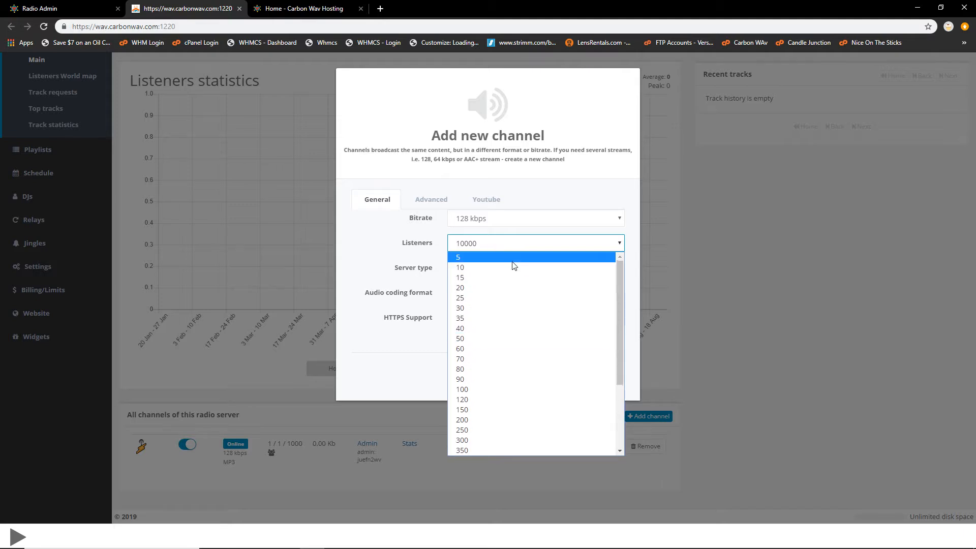
{"action": "scroll", "coordinate": [510, 261], "scroll_direction": "down", "scroll_amount": 3}
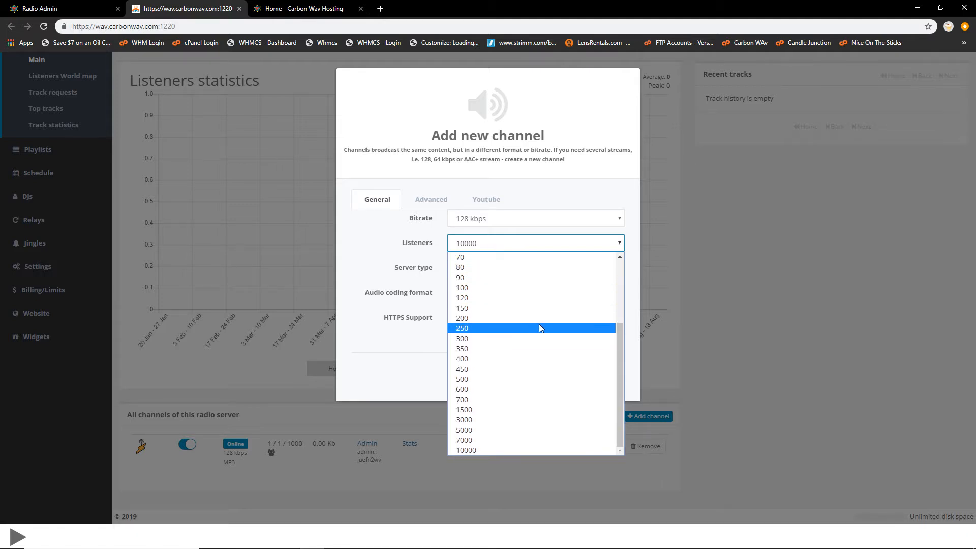
{"action": "left_click", "coordinate": [347, 249]}
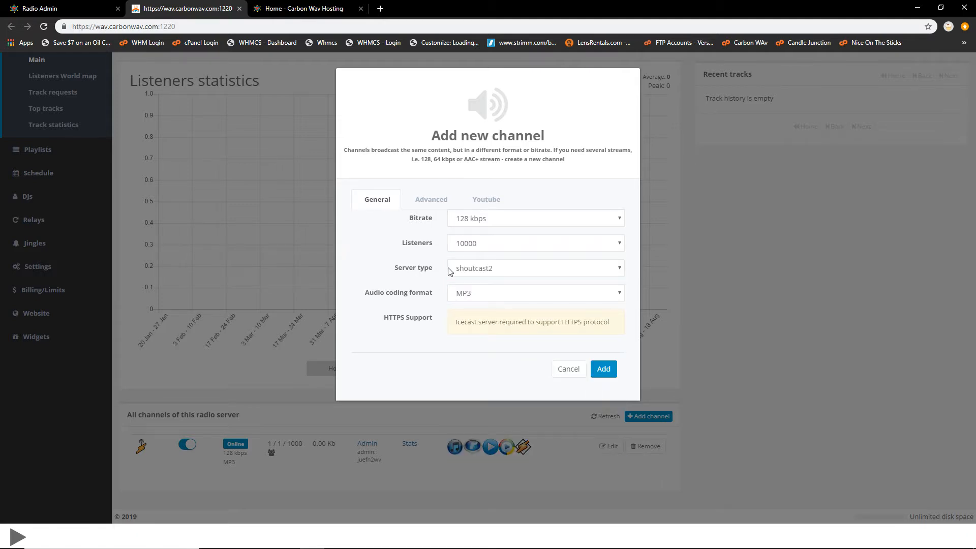
{"action": "left_click", "coordinate": [483, 273]}
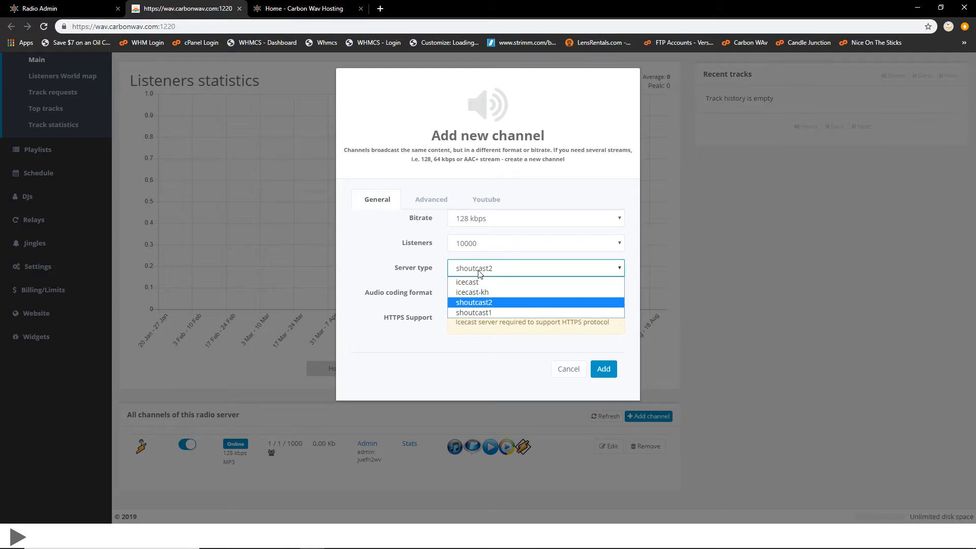
{"action": "left_click", "coordinate": [361, 274]}
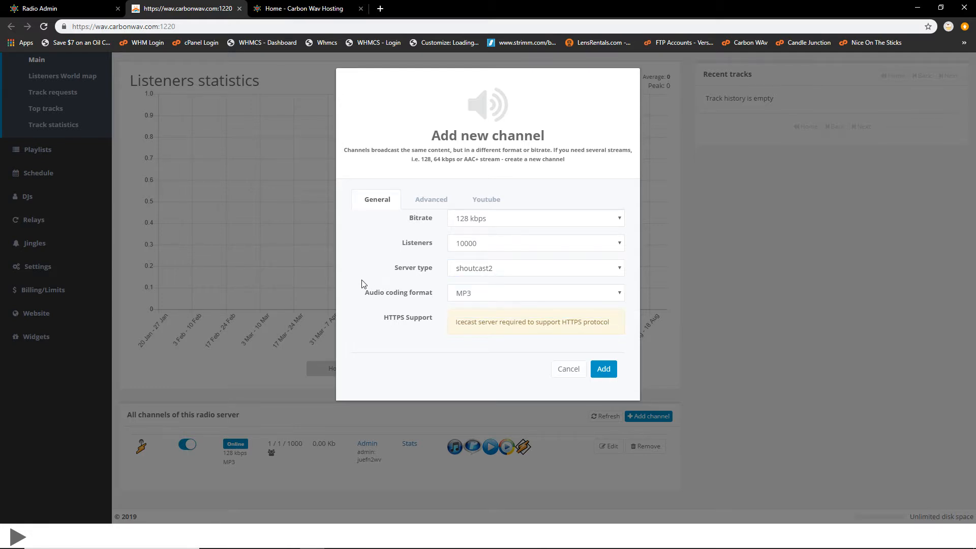
{"action": "left_click", "coordinate": [482, 293]}
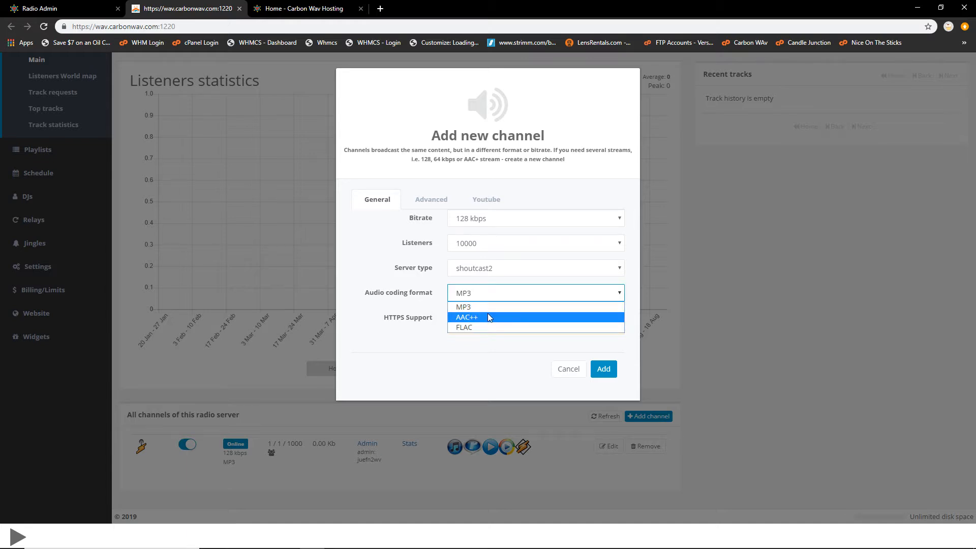
{"action": "left_click", "coordinate": [367, 307]}
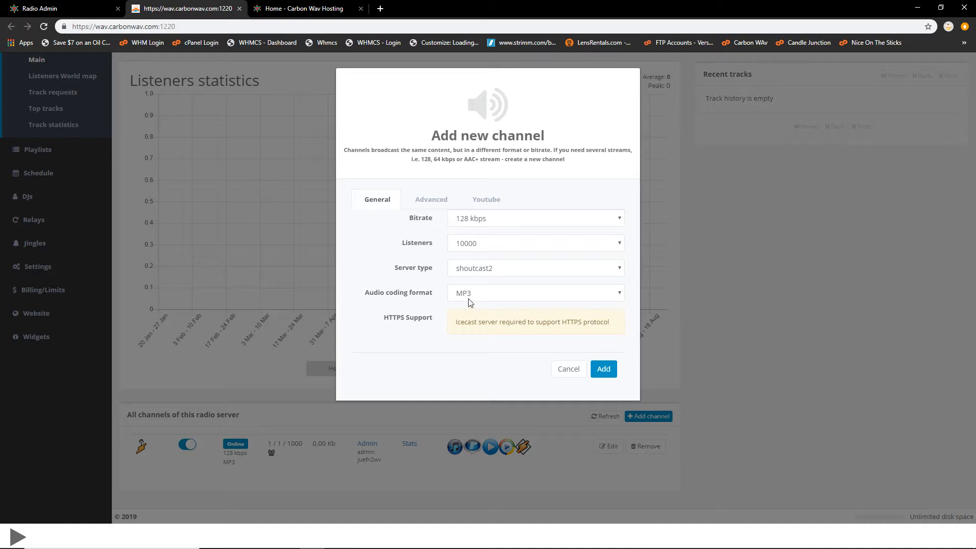
Step: Review the new channel's advanced and YouTube streaming settings, and cancel adding the channel
{"action": "left_click", "coordinate": [426, 203]}
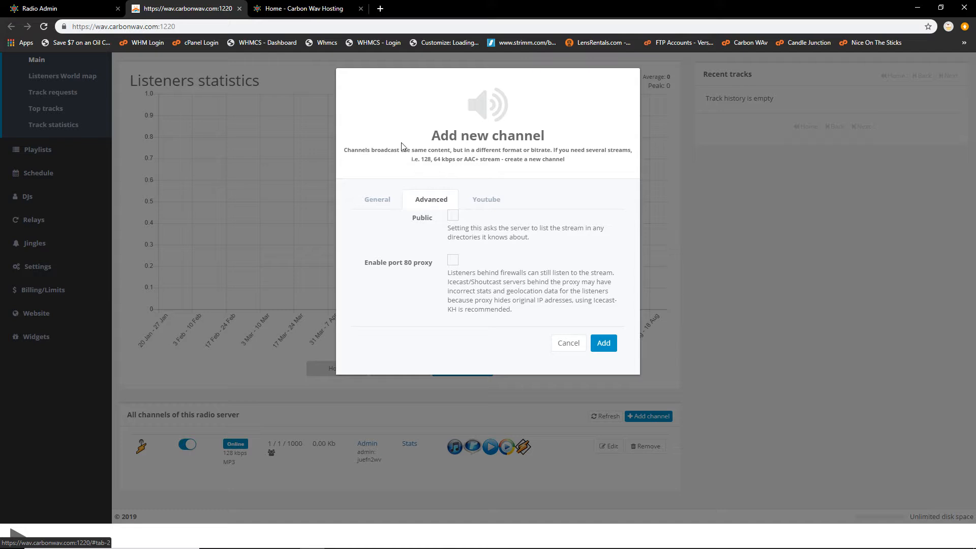
{"action": "left_click", "coordinate": [483, 201]}
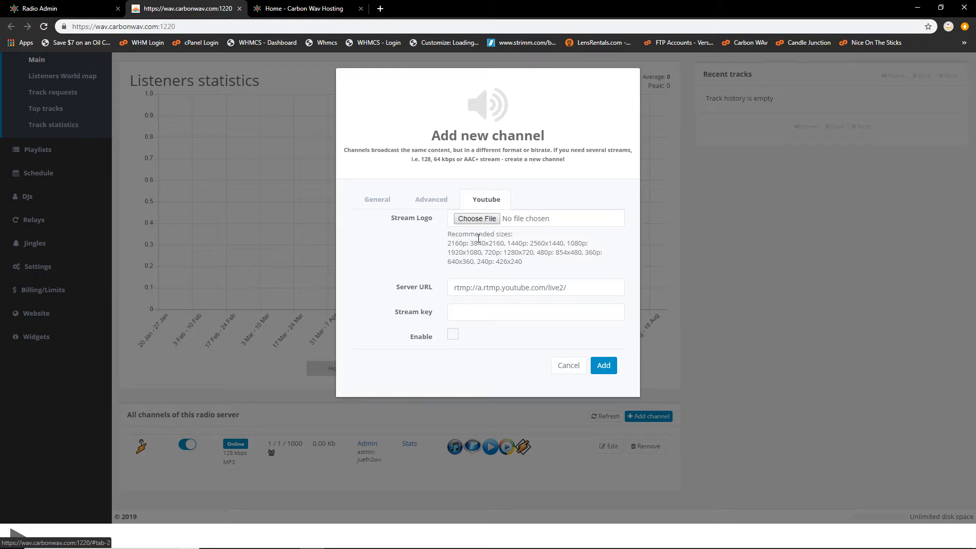
{"action": "left_click", "coordinate": [569, 367]}
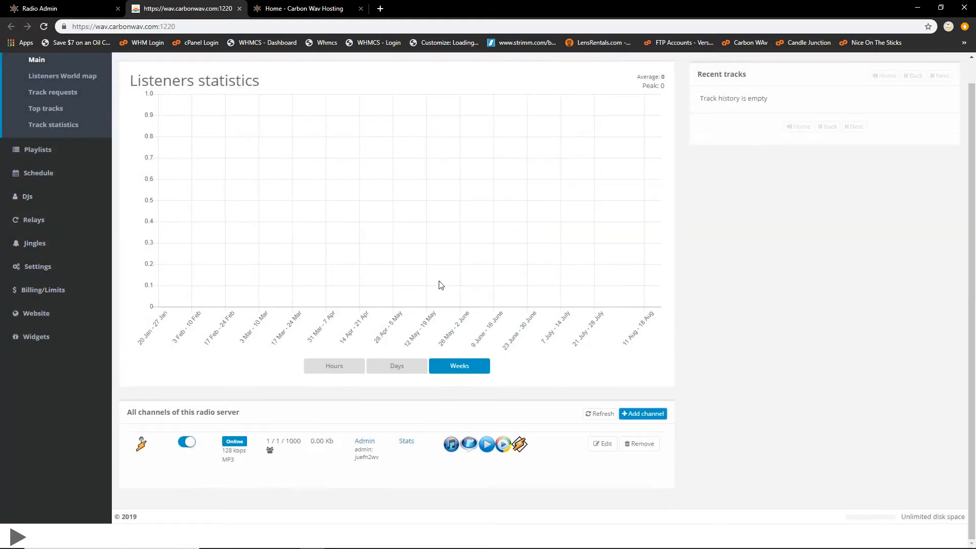
Step: Try to set the existing 128 kbps channel's listener limit to 10000, and cancel the edit
{"action": "left_click", "coordinate": [598, 448]}
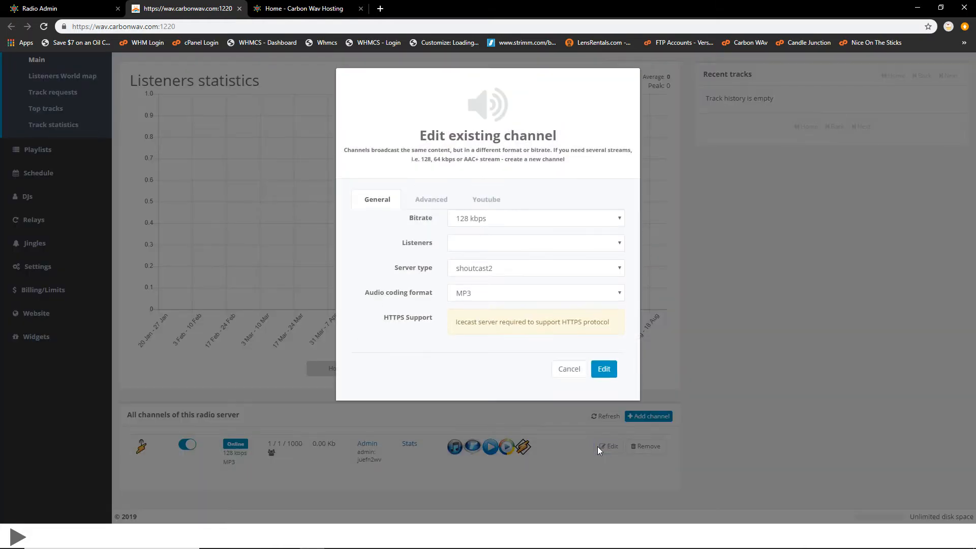
{"action": "left_click", "coordinate": [561, 375]}
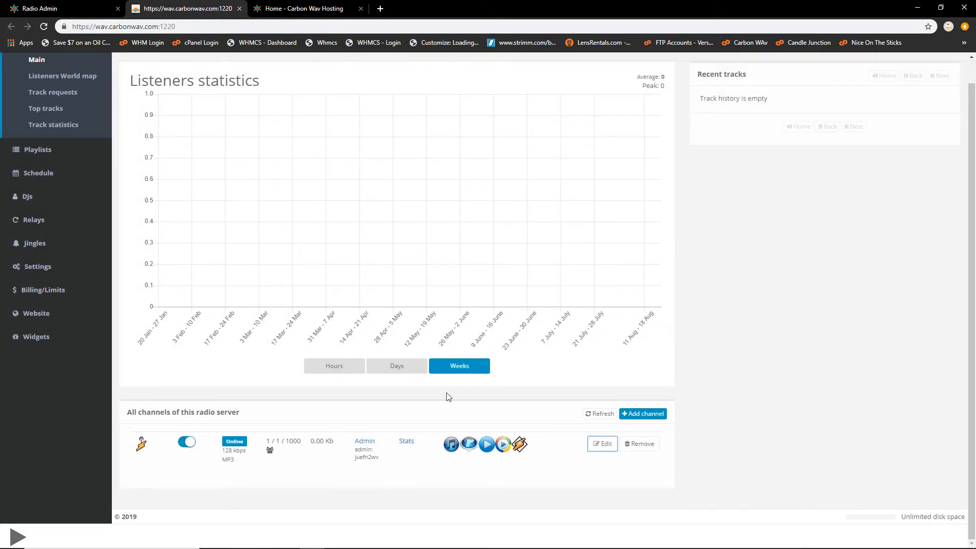
{"action": "left_click", "coordinate": [598, 451]}
{"action": "left_click", "coordinate": [520, 243]}
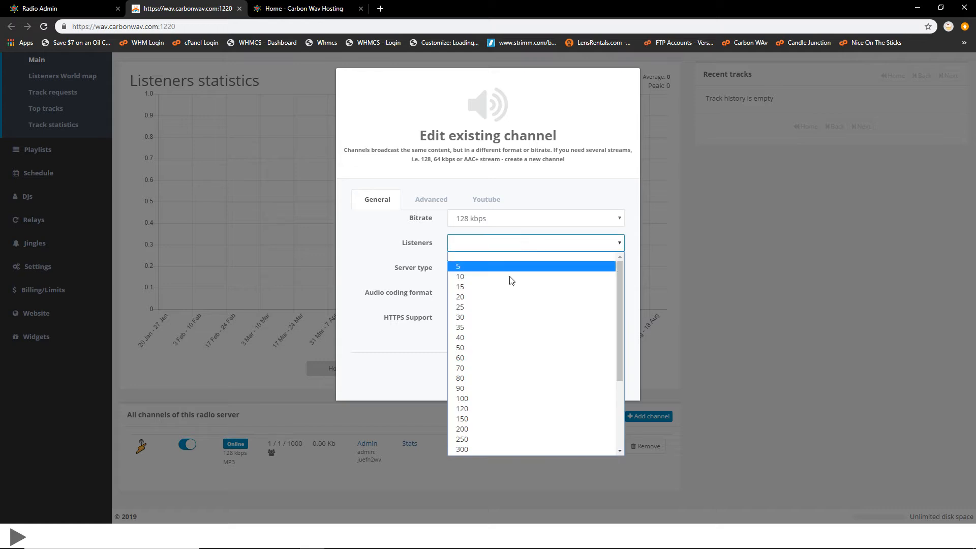
{"action": "scroll", "coordinate": [519, 437], "scroll_direction": "down", "scroll_amount": 2}
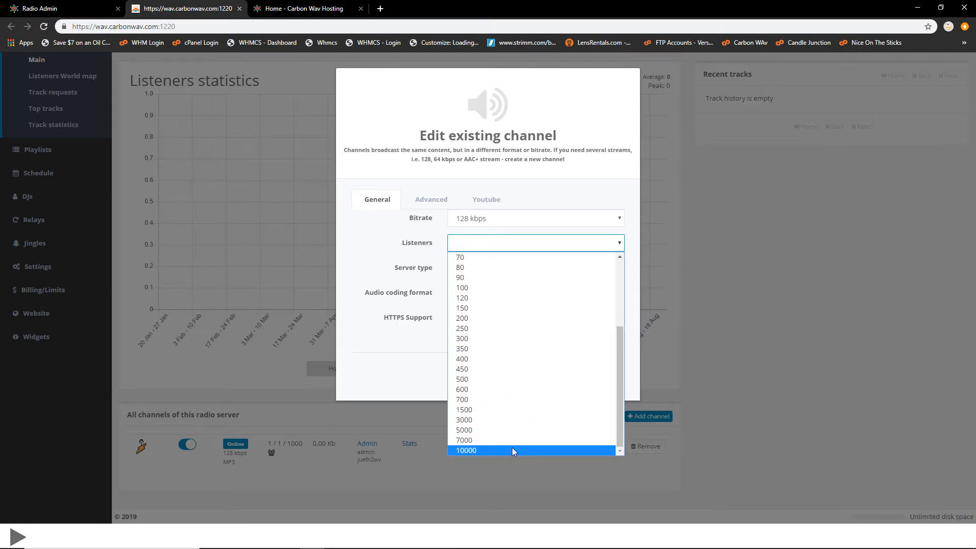
{"action": "left_click", "coordinate": [511, 449]}
{"action": "left_click", "coordinate": [600, 371]}
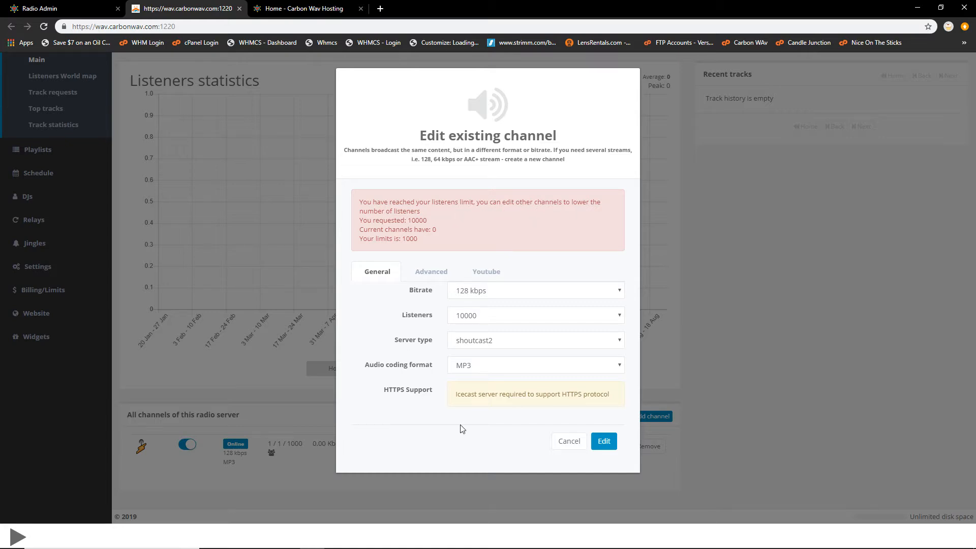
{"action": "left_click", "coordinate": [558, 444]}
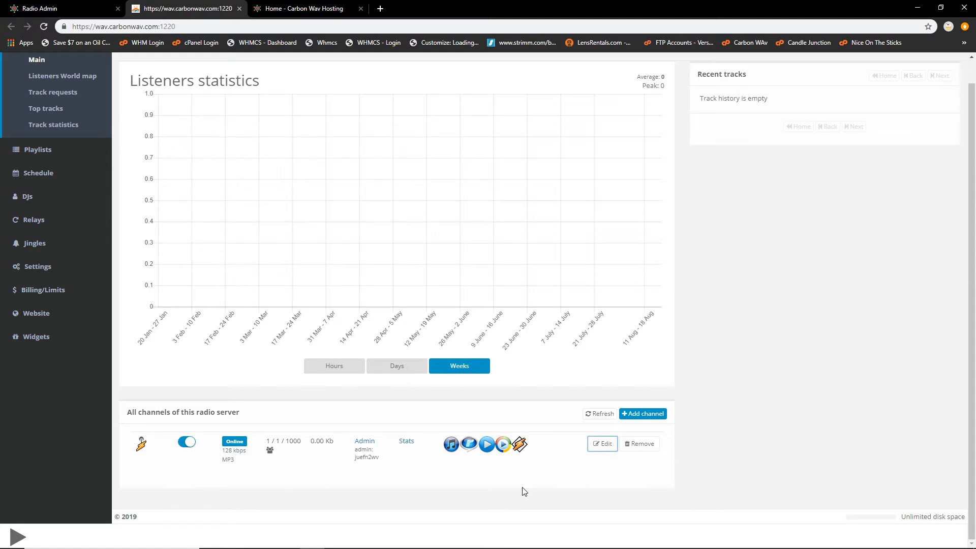
Step: Check the channel's stats and SHOUTcast admin pages without signing in, and refresh the channel list
{"action": "left_click", "coordinate": [405, 446]}
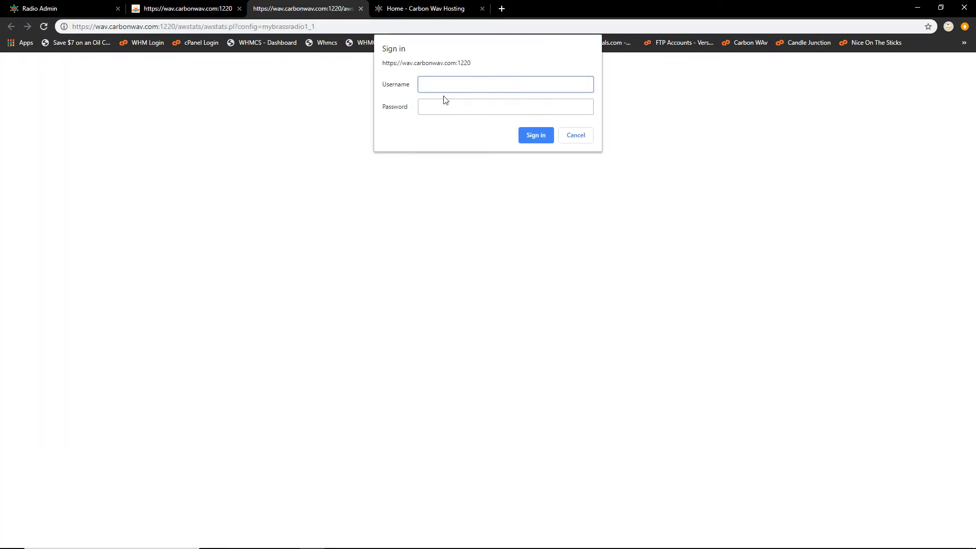
{"action": "left_click", "coordinate": [568, 137]}
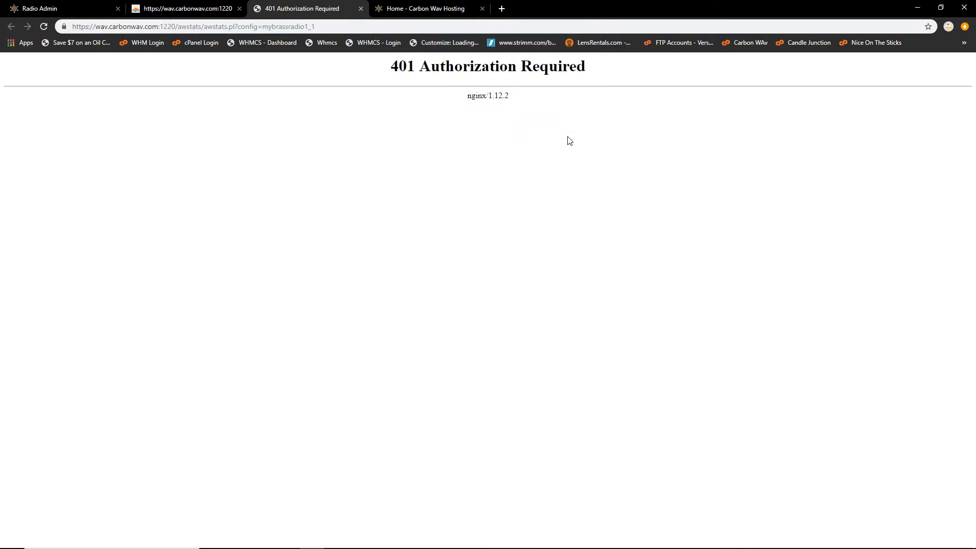
{"action": "left_click", "coordinate": [360, 8]}
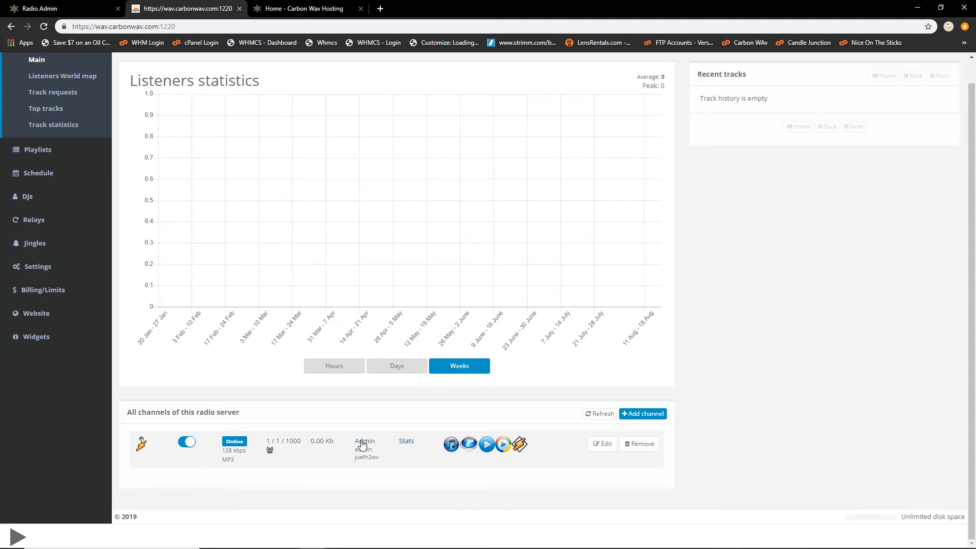
{"action": "left_click", "coordinate": [362, 440]}
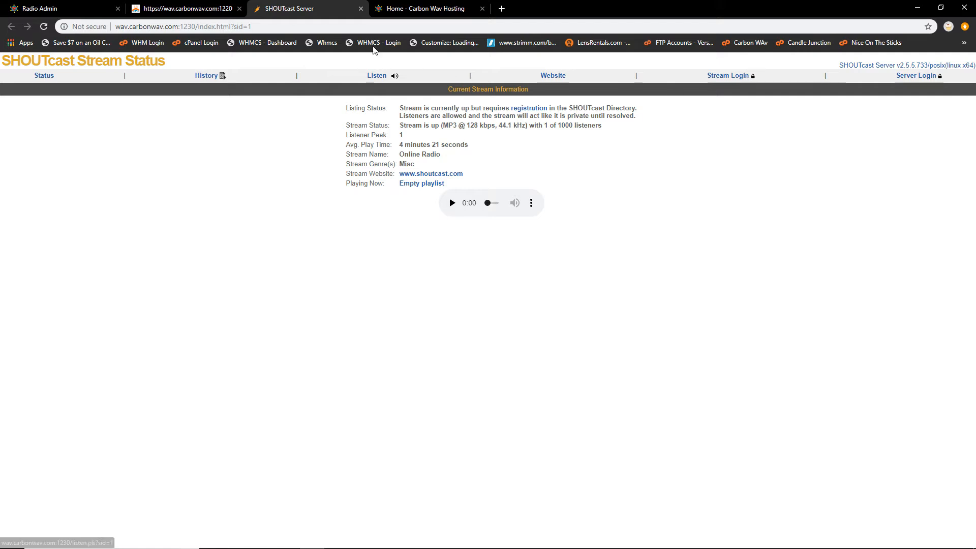
{"action": "left_click", "coordinate": [361, 8]}
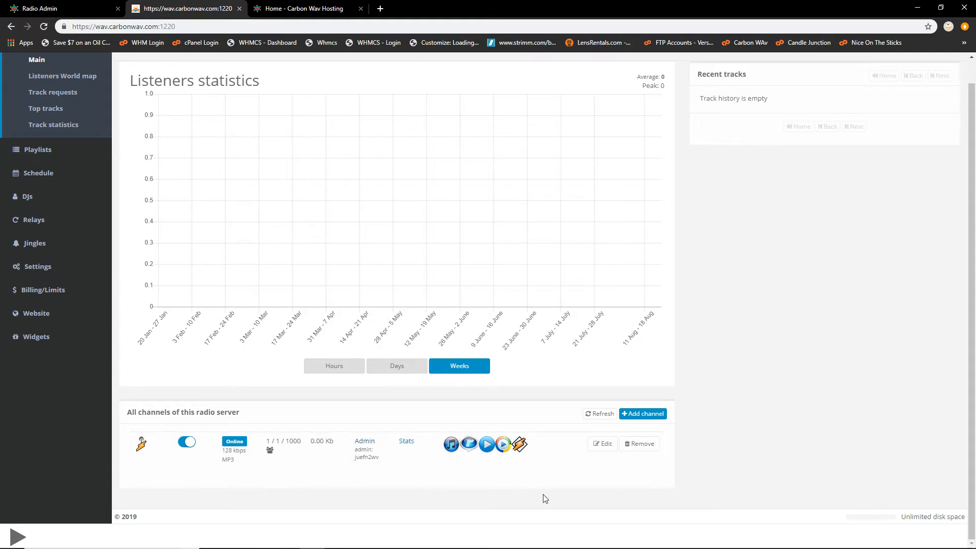
{"action": "left_click", "coordinate": [596, 414]}
{"action": "scroll", "coordinate": [261, 422], "scroll_direction": "up", "scroll_amount": 1}
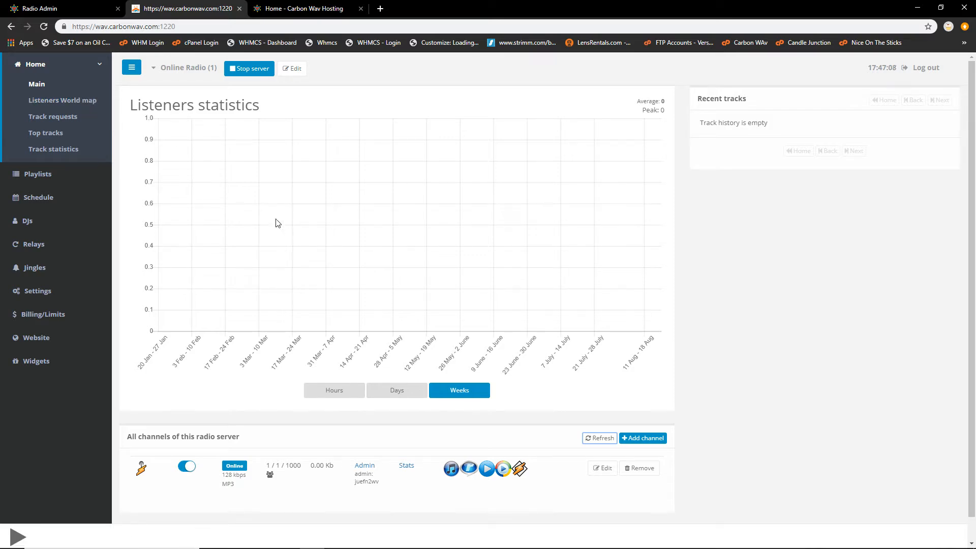
Step: Examine the listeners world map and the details of its listener marker, both from afar and close up
{"action": "left_click", "coordinate": [86, 102]}
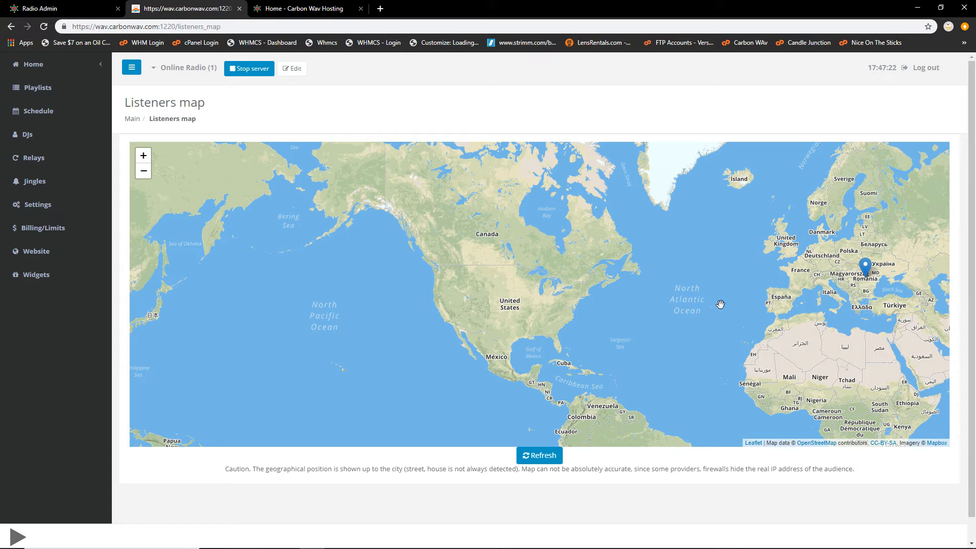
{"action": "scroll", "coordinate": [711, 302], "scroll_direction": "down", "scroll_amount": 1}
{"action": "scroll", "coordinate": [711, 302], "scroll_direction": "down", "scroll_amount": 1}
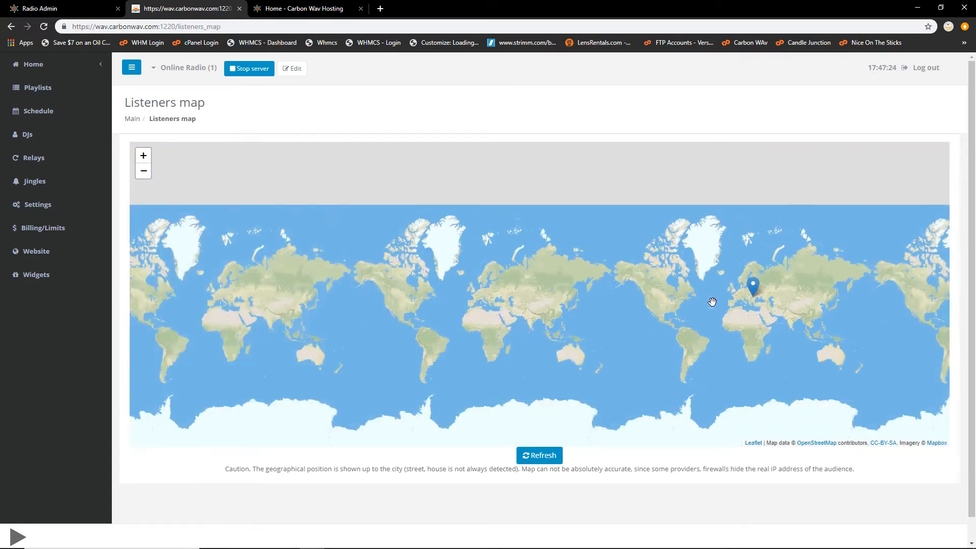
{"action": "scroll", "coordinate": [614, 292], "scroll_direction": "up", "scroll_amount": 1}
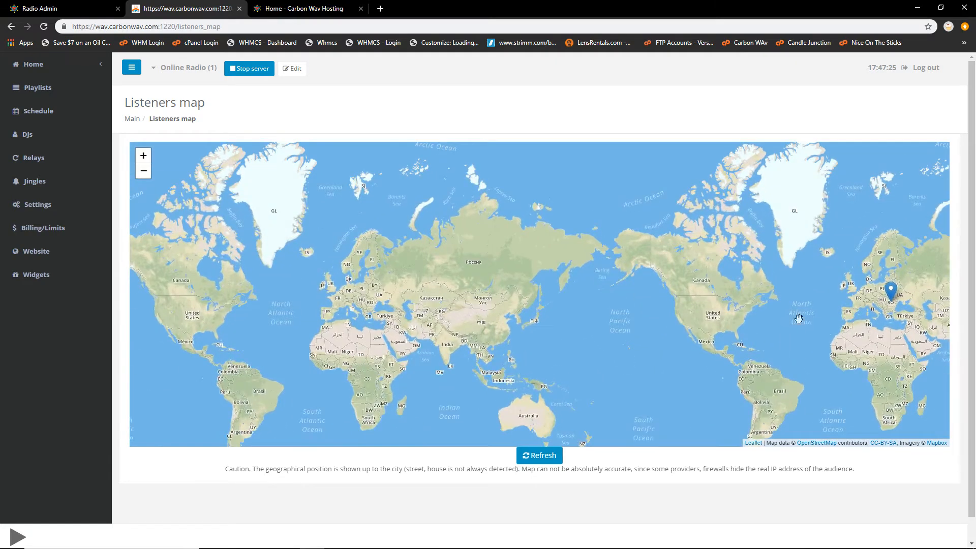
{"action": "left_click", "coordinate": [891, 293]}
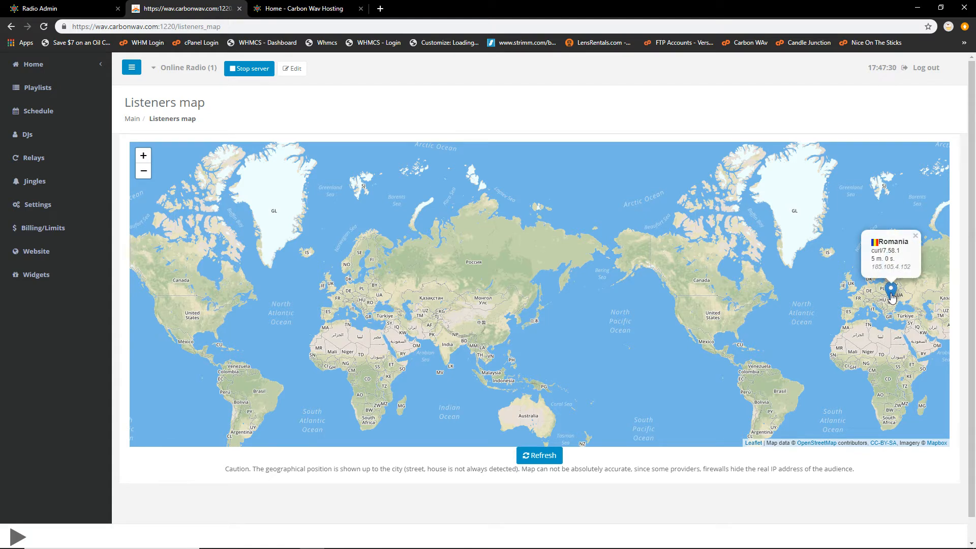
{"action": "left_click", "coordinate": [892, 298]}
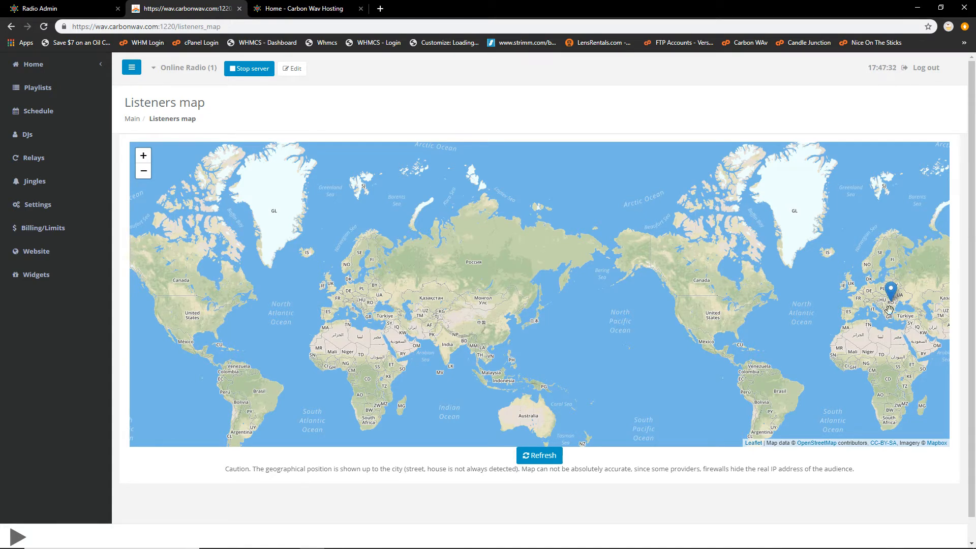
{"action": "scroll", "coordinate": [899, 323], "scroll_direction": "up", "scroll_amount": 4}
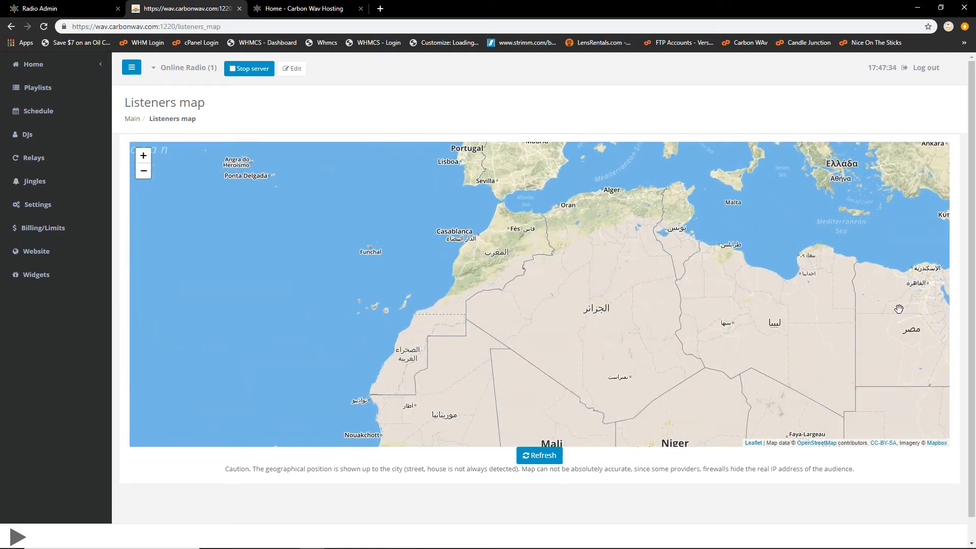
{"action": "mouse_move", "coordinate": [900, 305]}
{"action": "left_mouse_down"}
{"action": "mouse_move", "coordinate": [898, 340]}
{"action": "mouse_move", "coordinate": [828, 342]}
{"action": "mouse_move", "coordinate": [808, 359]}
{"action": "left_mouse_up"}
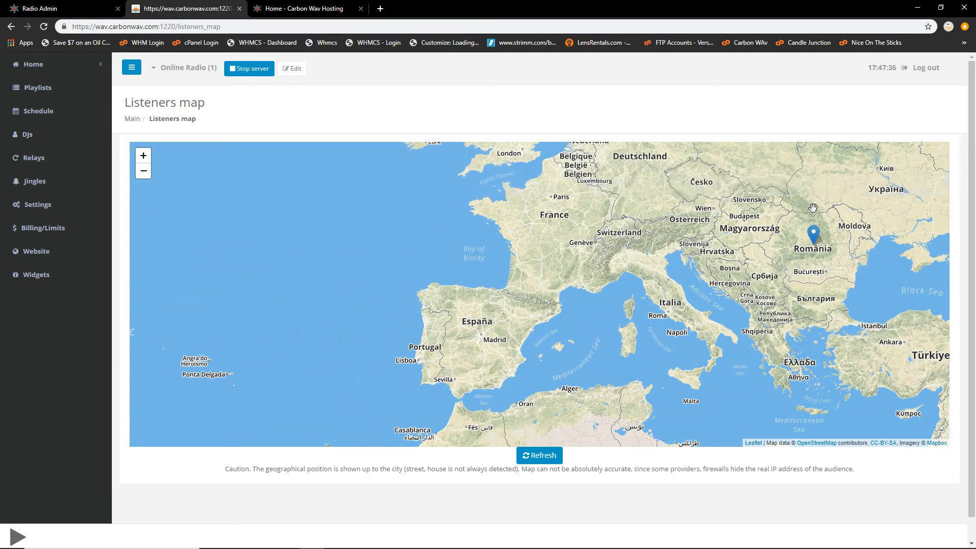
{"action": "left_click", "coordinate": [814, 235]}
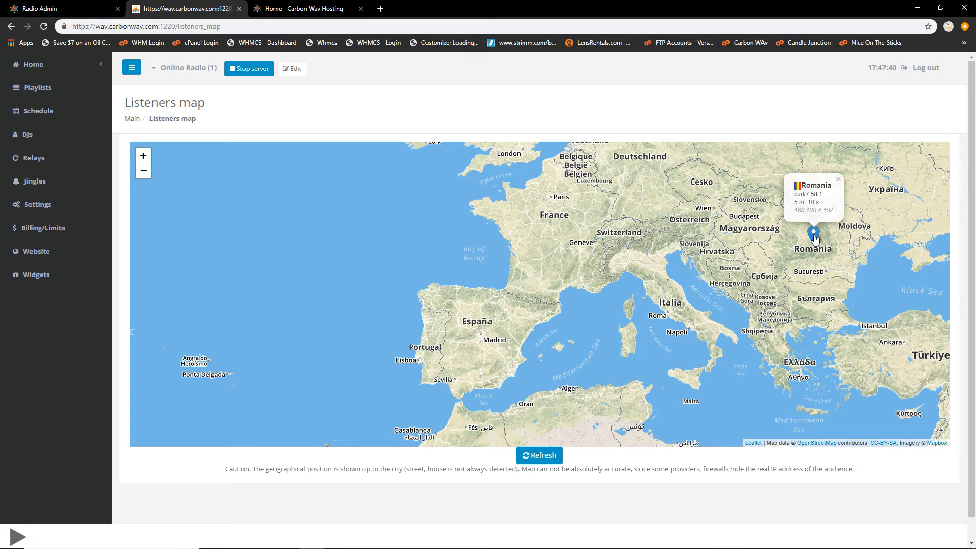
{"action": "left_click", "coordinate": [814, 236]}
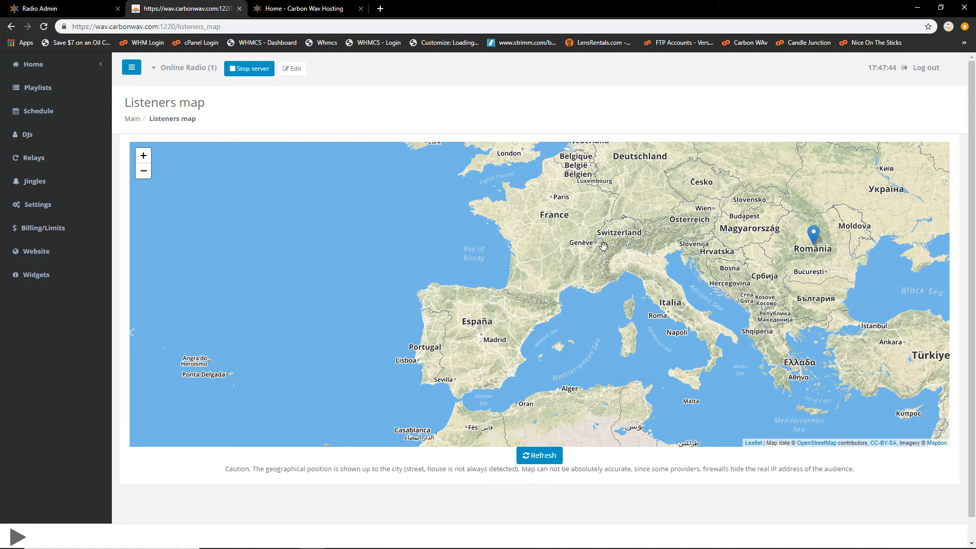
{"action": "scroll", "coordinate": [550, 233], "scroll_direction": "down", "scroll_amount": 1}
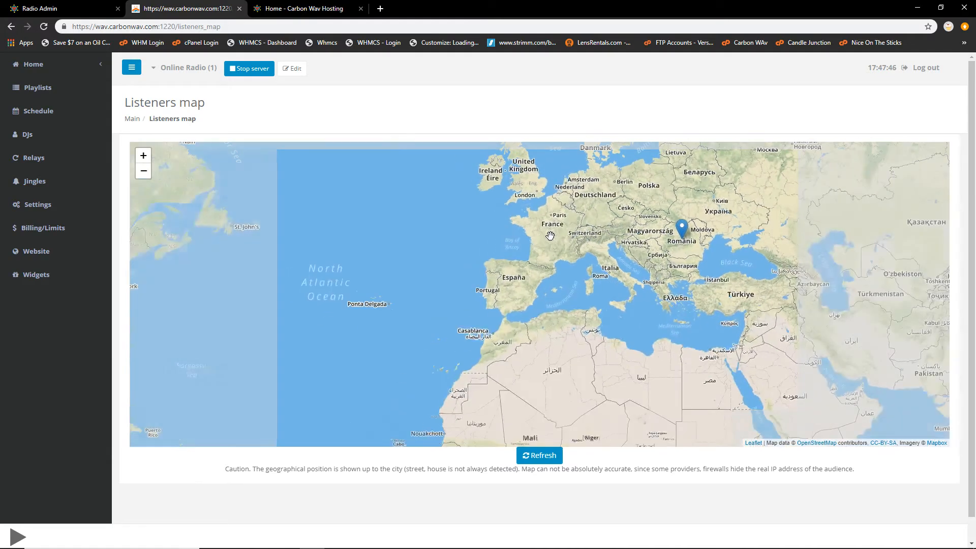
{"action": "left_click", "coordinate": [191, 68]}
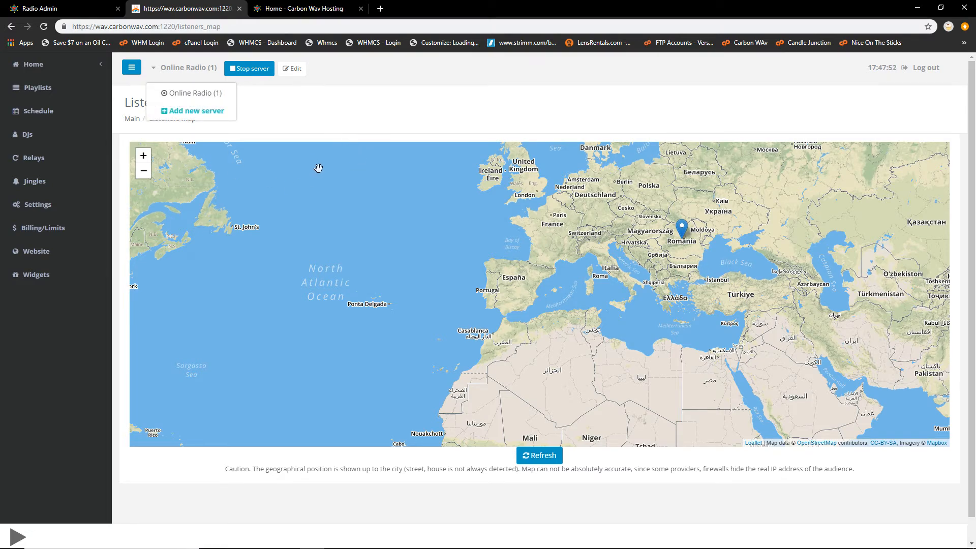
{"action": "scroll", "coordinate": [328, 164], "scroll_direction": "up", "scroll_amount": 1}
{"action": "scroll", "coordinate": [328, 164], "scroll_direction": "down", "scroll_amount": 3}
{"action": "left_click", "coordinate": [301, 105]}
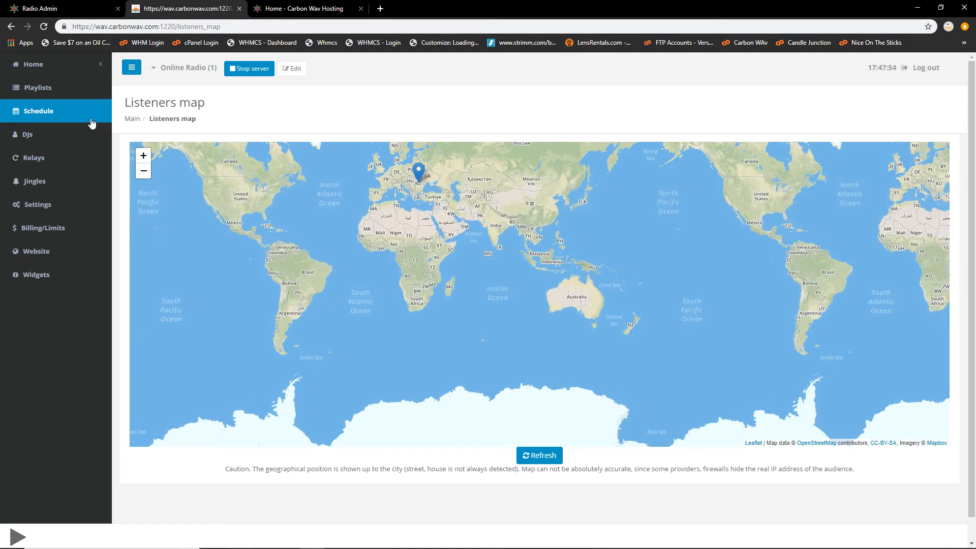
Step: Review the track requests, top tracks and track statistics of the radio server
{"action": "left_click", "coordinate": [70, 69]}
{"action": "left_click", "coordinate": [56, 117]}
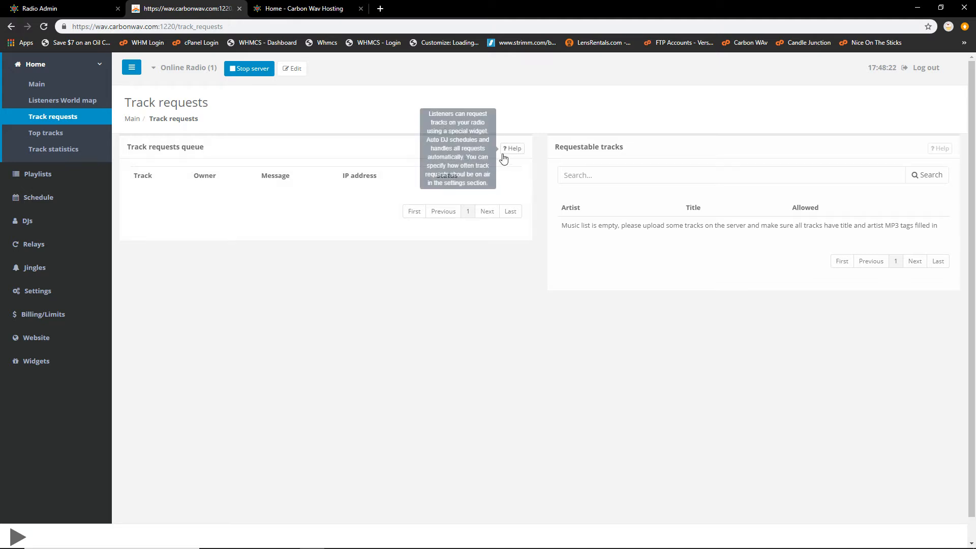
{"action": "left_click", "coordinate": [604, 174]}
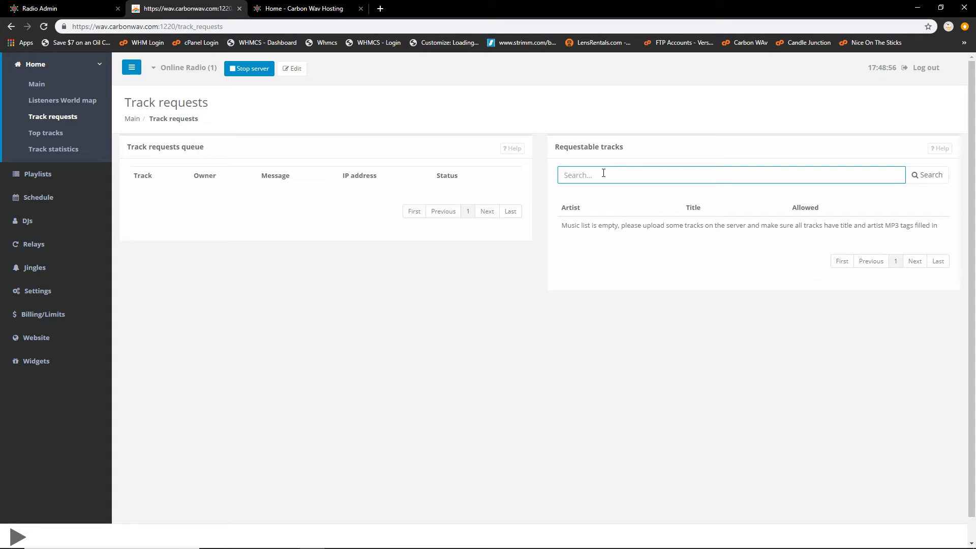
{"action": "left_click", "coordinate": [83, 138]}
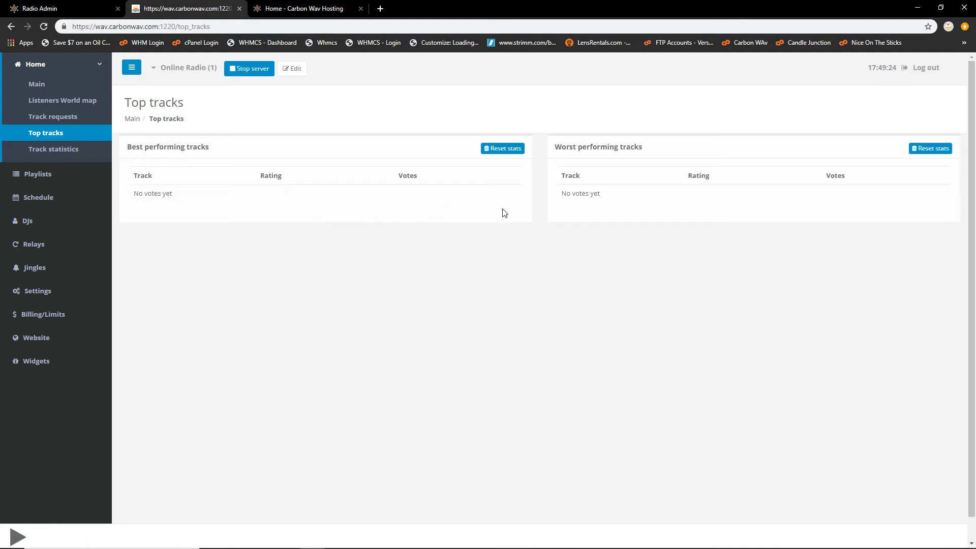
{"action": "left_click", "coordinate": [60, 149]}
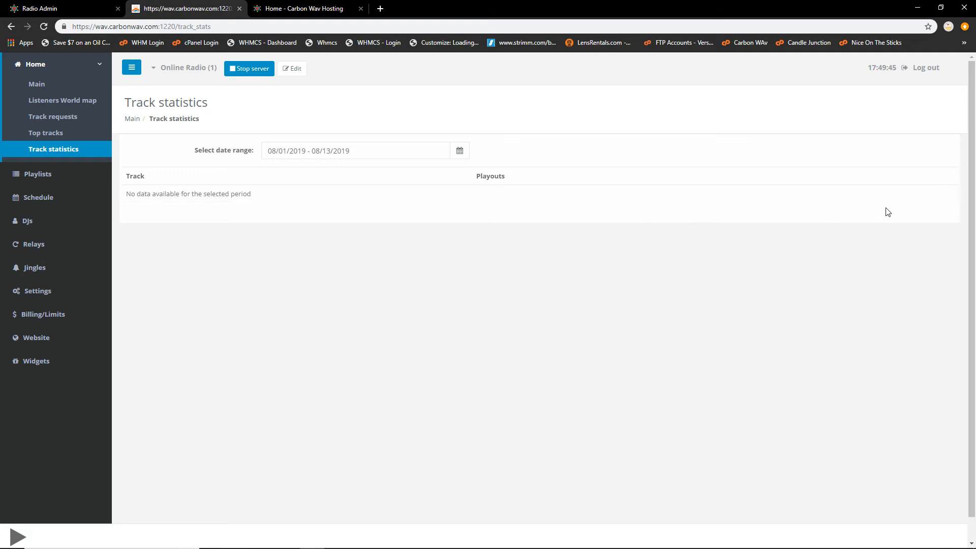
Step: Create a playlist titled "new playlist" in the radio server's playlist management
{"action": "left_click", "coordinate": [70, 183]}
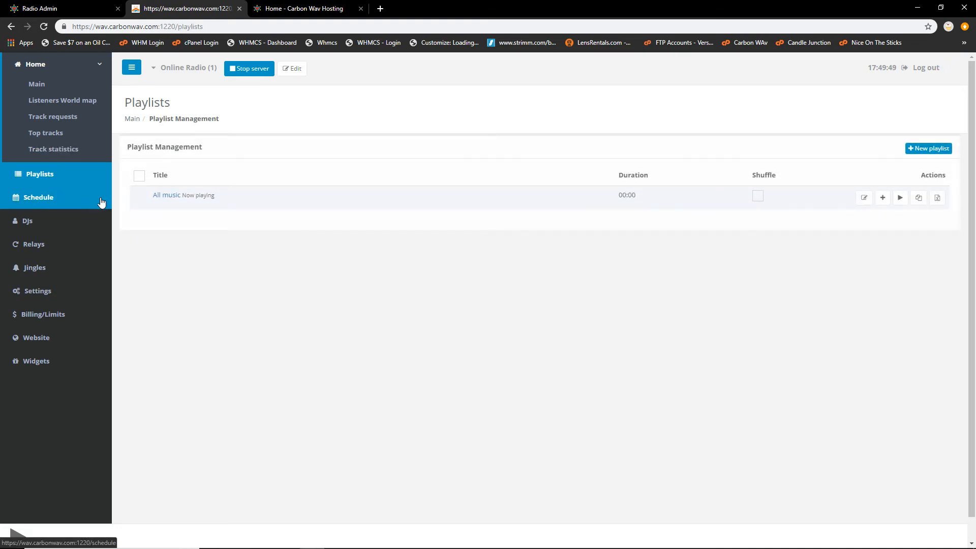
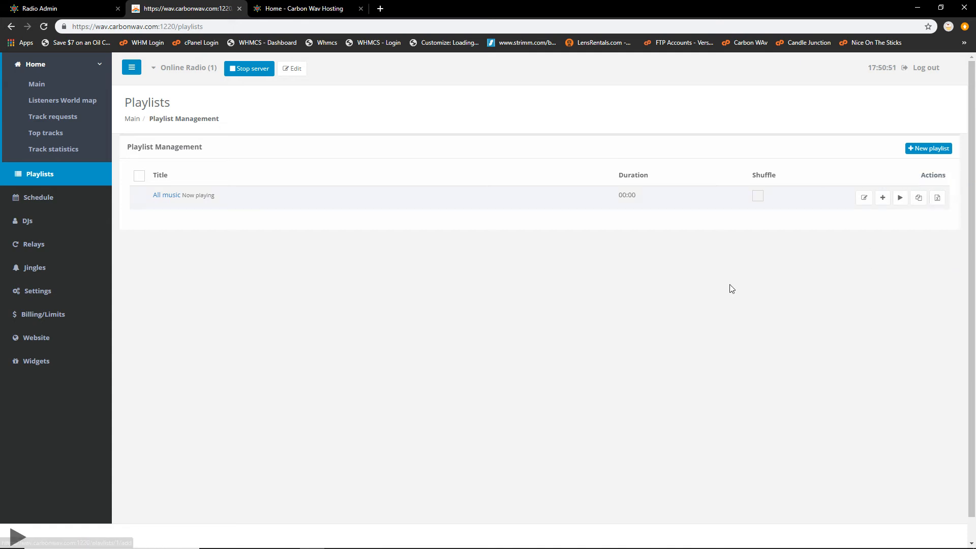
{"action": "left_click", "coordinate": [912, 151]}
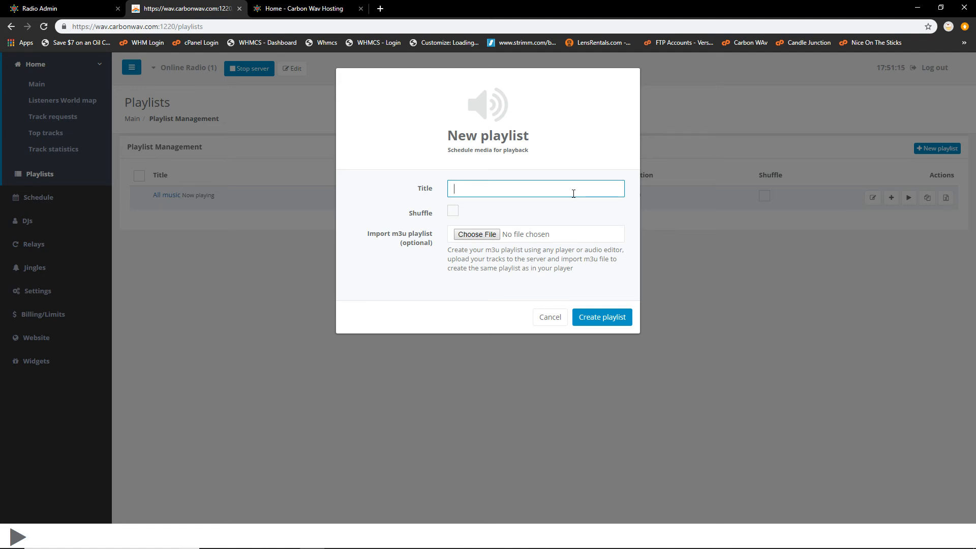
{"action": "left_click", "coordinate": [554, 325]}
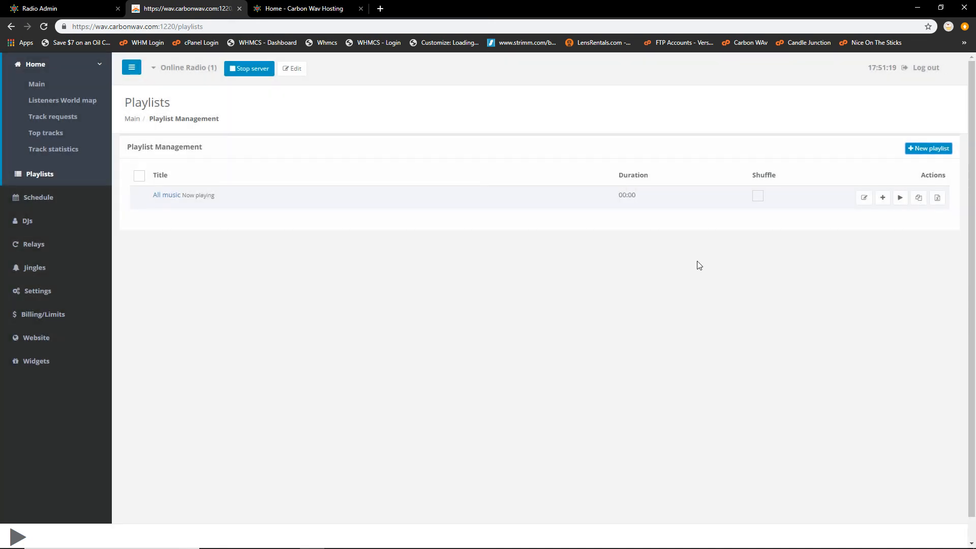
{"action": "left_click", "coordinate": [920, 151]}
{"action": "left_click", "coordinate": [486, 192]}
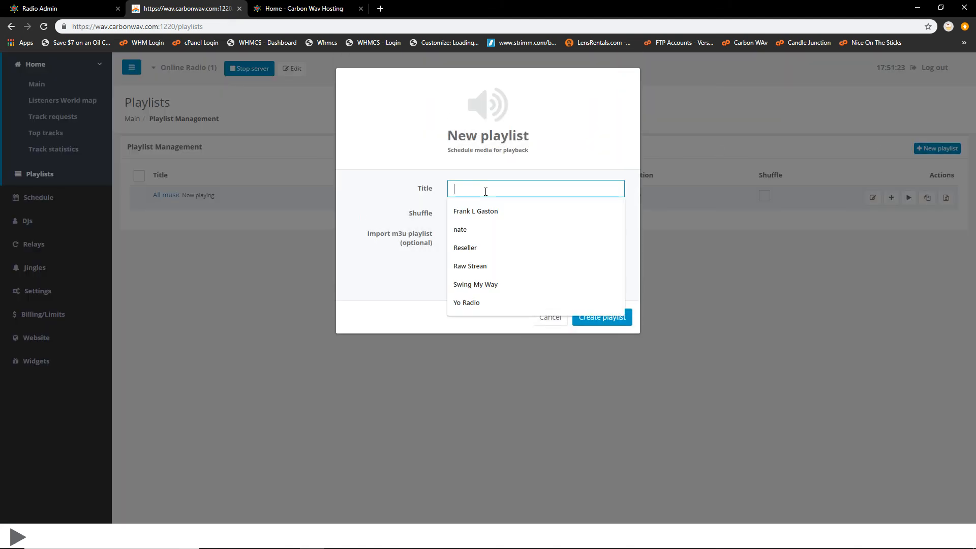
{"action": "type", "text": "new "}
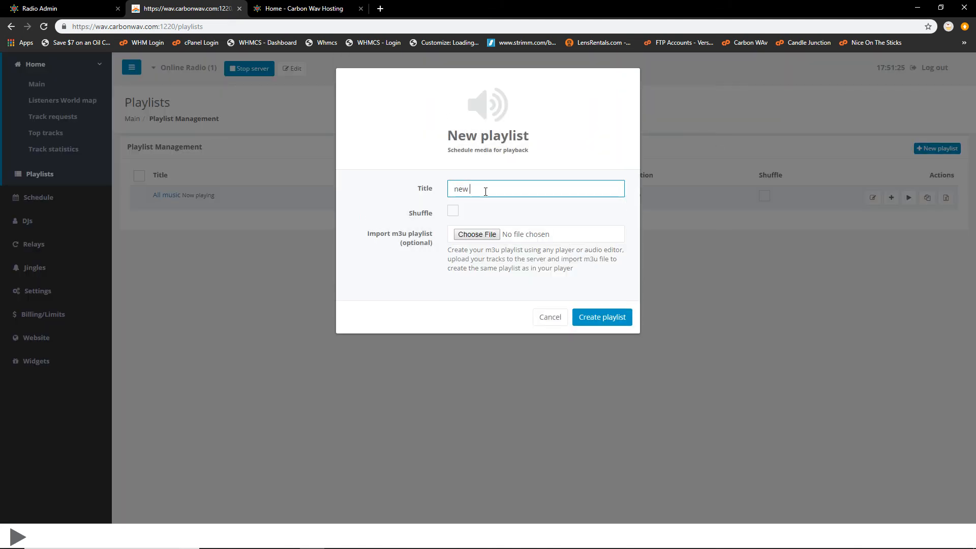
{"action": "type", "text": "playlist"}
{"action": "key", "text": "Return"}
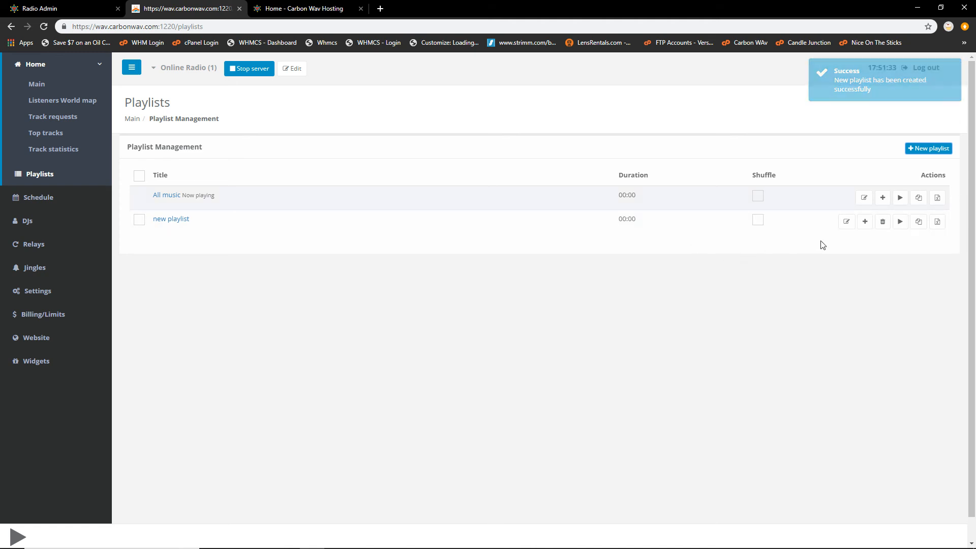
Step: Open the file-adding page for "new playlist" and try to start an upload without any MP3 file selected
{"action": "left_click", "coordinate": [865, 222]}
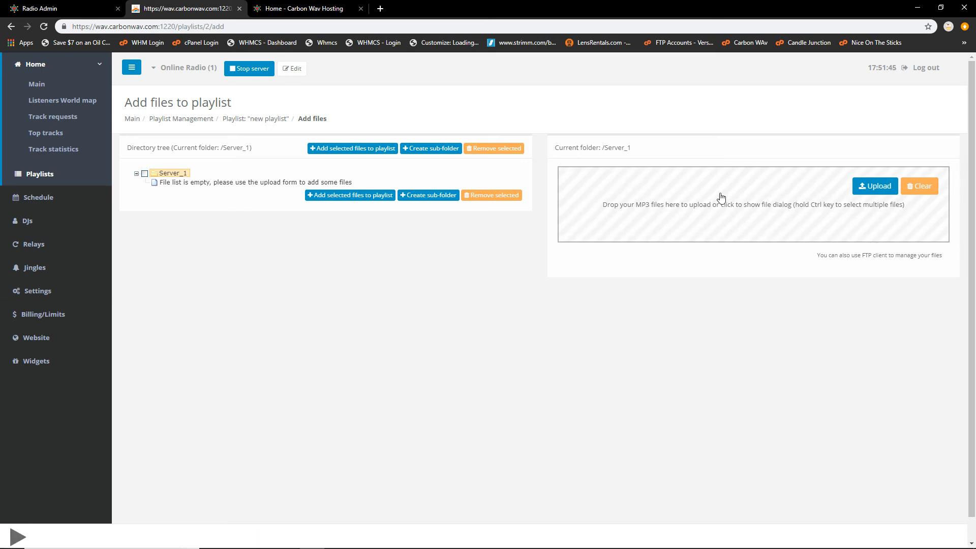
{"action": "left_click", "coordinate": [870, 187]}
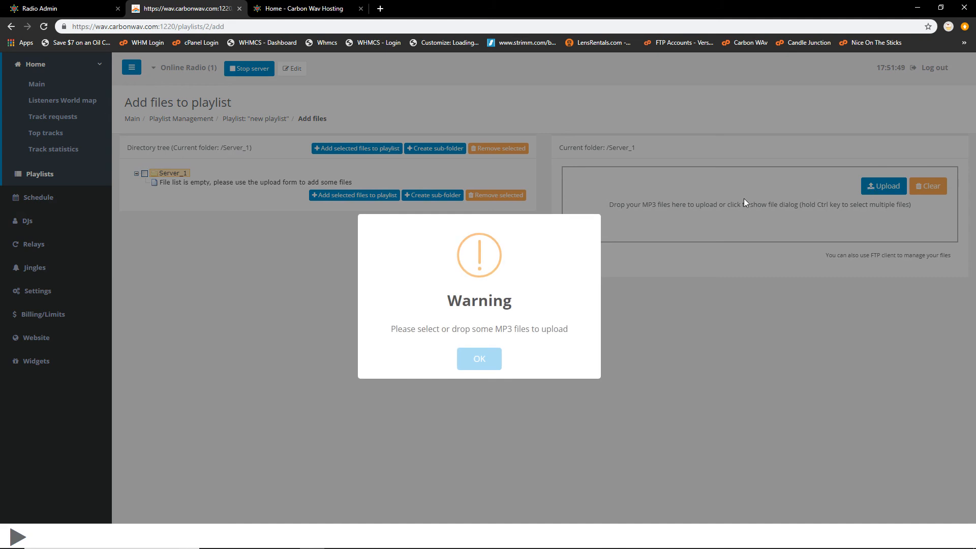
{"action": "left_click", "coordinate": [479, 361]}
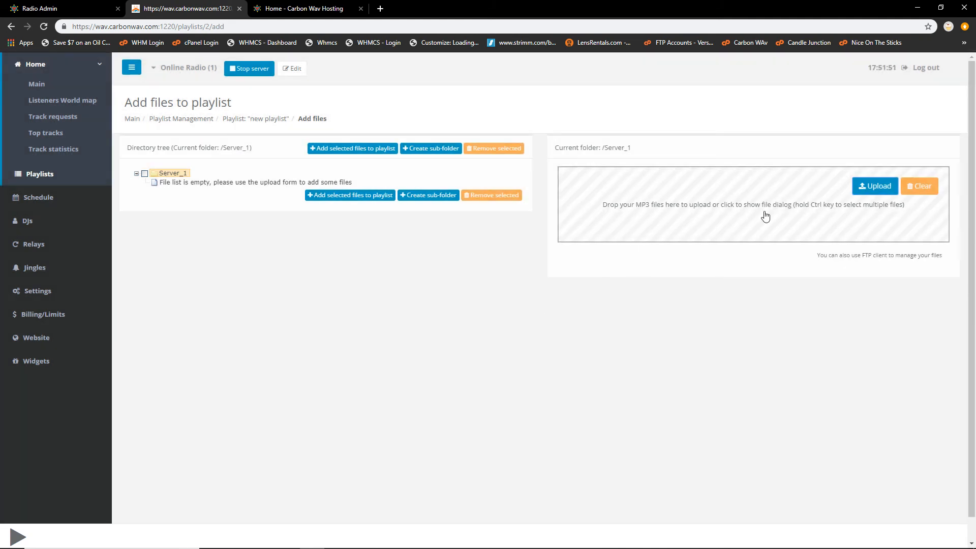
{"action": "left_click", "coordinate": [878, 182]}
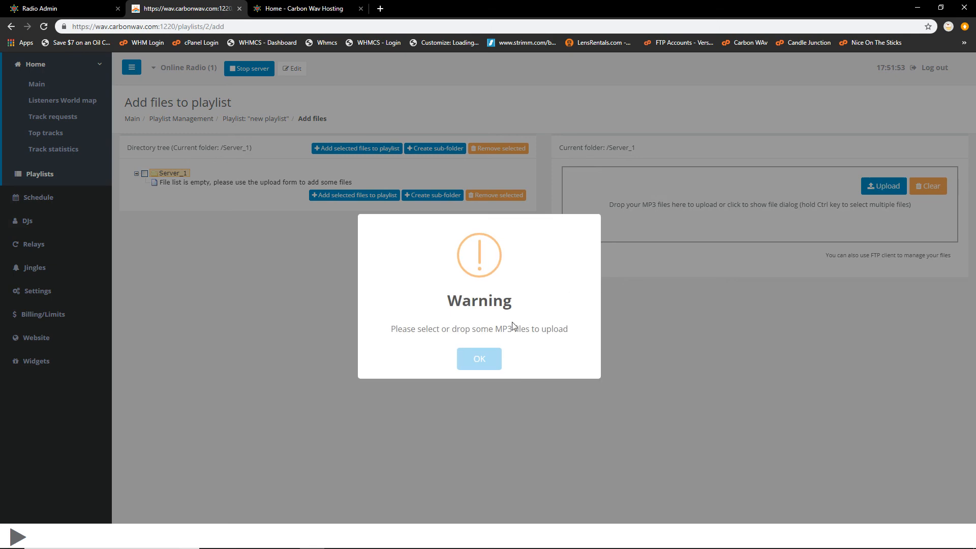
{"action": "left_click", "coordinate": [486, 361]}
Step: Choose files to upload, browsing to the Music folder inside iTunes Media in the computer's iTunes music library
{"action": "left_click", "coordinate": [620, 214]}
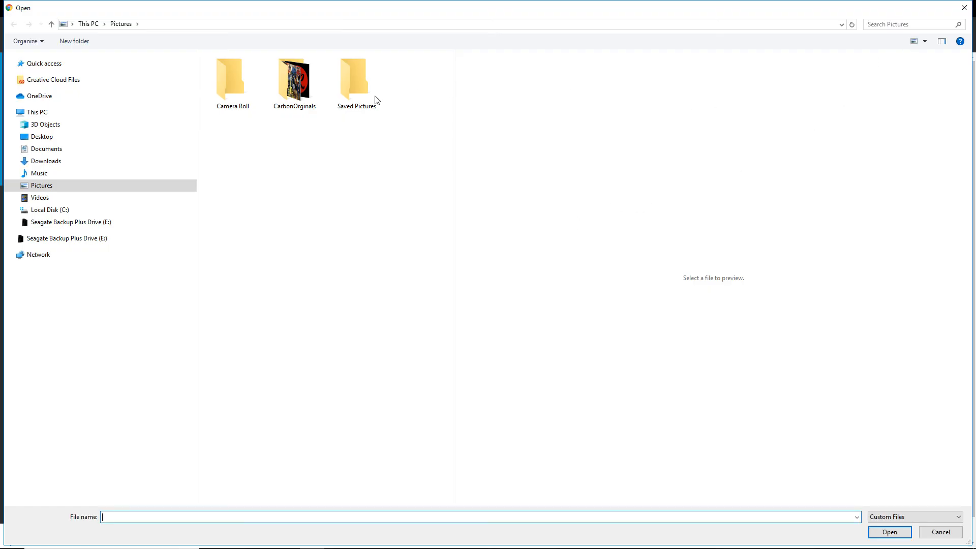
{"action": "left_click", "coordinate": [87, 174]}
{"action": "double_click", "coordinate": [238, 83]}
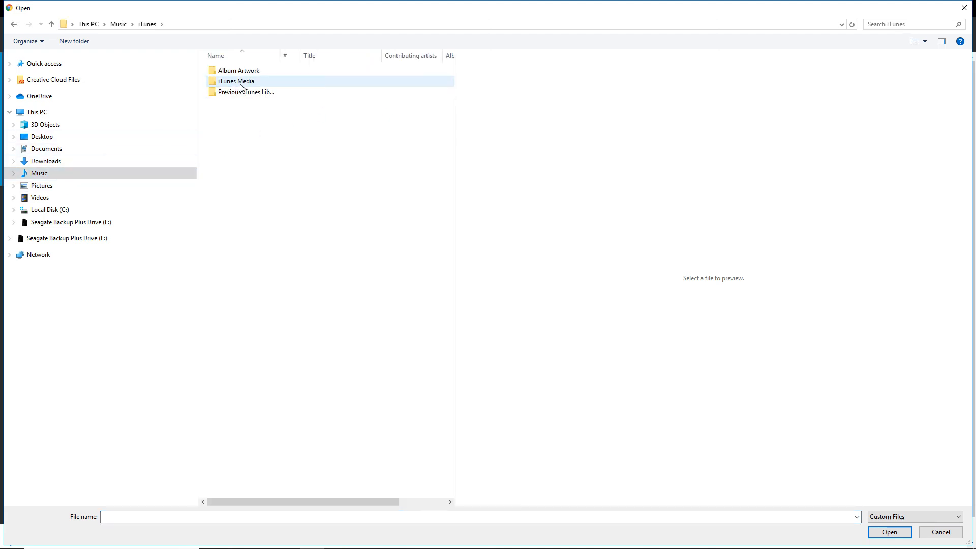
{"action": "double_click", "coordinate": [244, 82]}
{"action": "left_click", "coordinate": [237, 92]}
{"action": "double_click", "coordinate": [237, 92]}
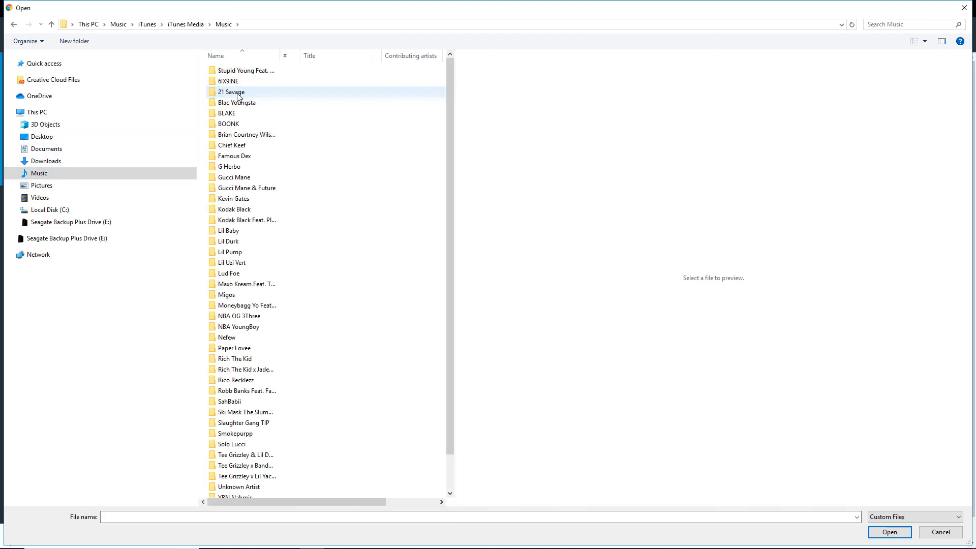
Step: Upload the "Air It Out Feat. Young Nudy" MP3 from 21 Savage's Unknown Album folder to the Server_1 folder
{"action": "double_click", "coordinate": [238, 94]}
{"action": "left_click", "coordinate": [241, 75]}
{"action": "double_click", "coordinate": [241, 75]}
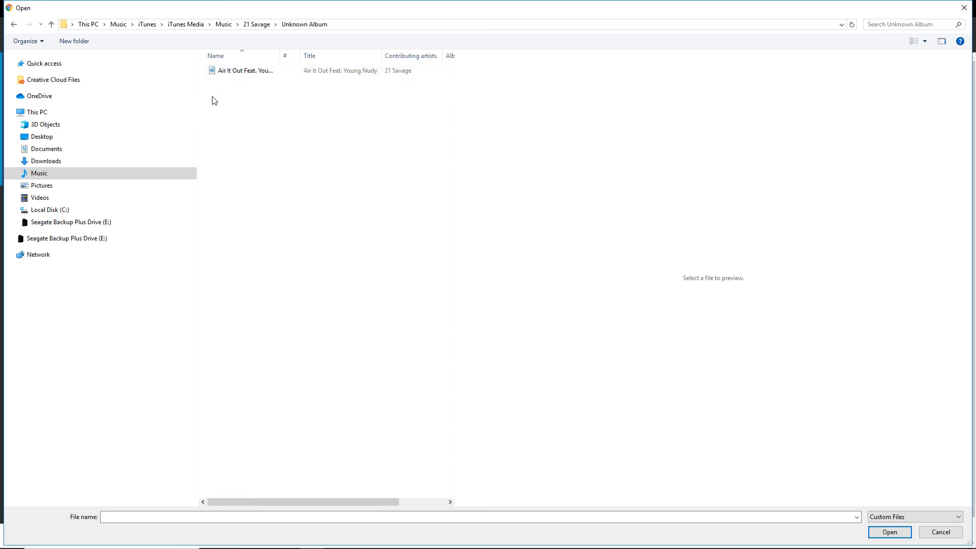
{"action": "left_click", "coordinate": [236, 74]}
{"action": "double_click", "coordinate": [237, 75]}
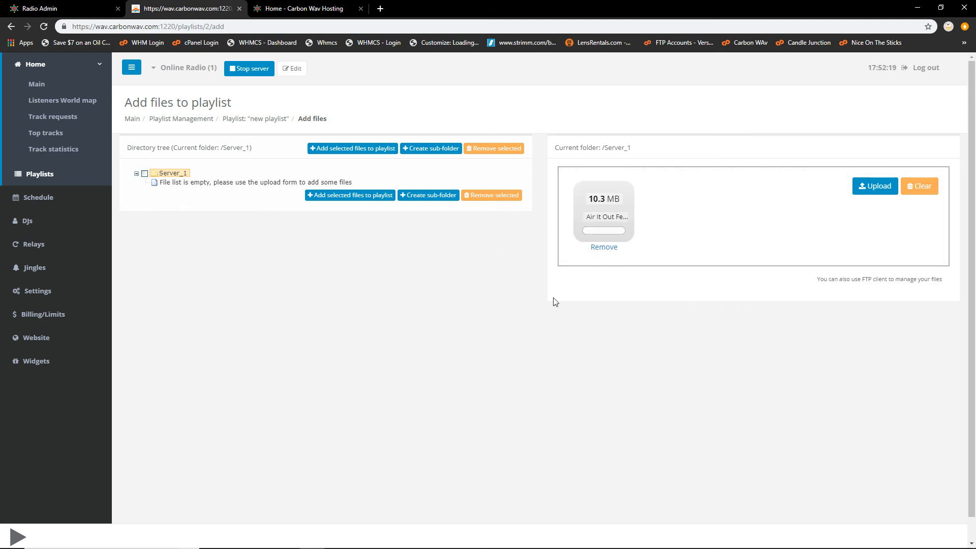
{"action": "left_click", "coordinate": [869, 186]}
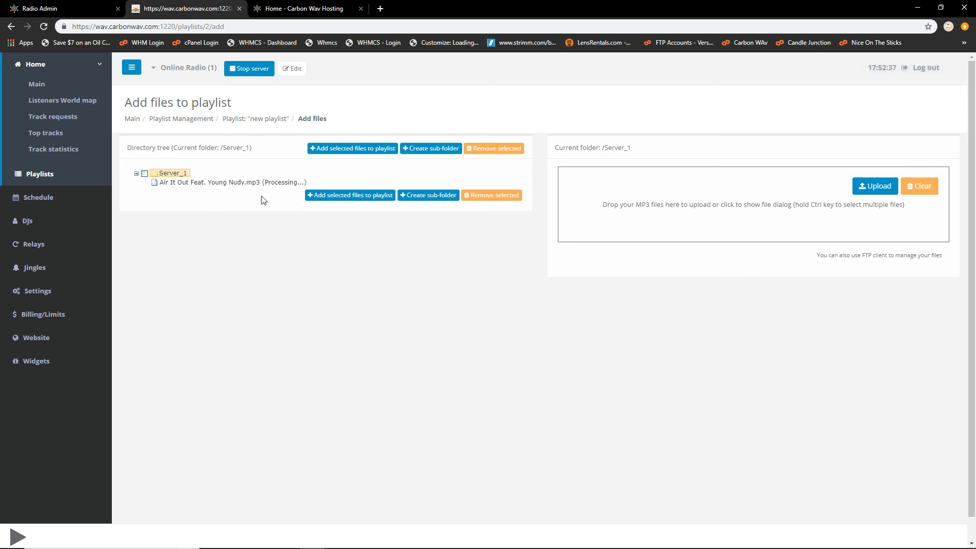
Step: Turn on shuffle for both the "All music" and "new playlist" playlists in playlist management
{"action": "left_click", "coordinate": [75, 182]}
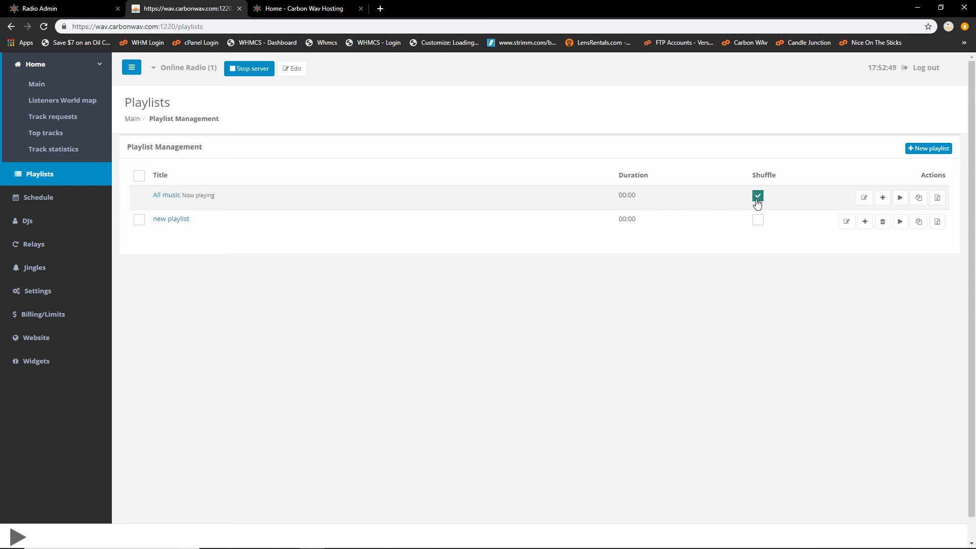
{"action": "left_click", "coordinate": [758, 221]}
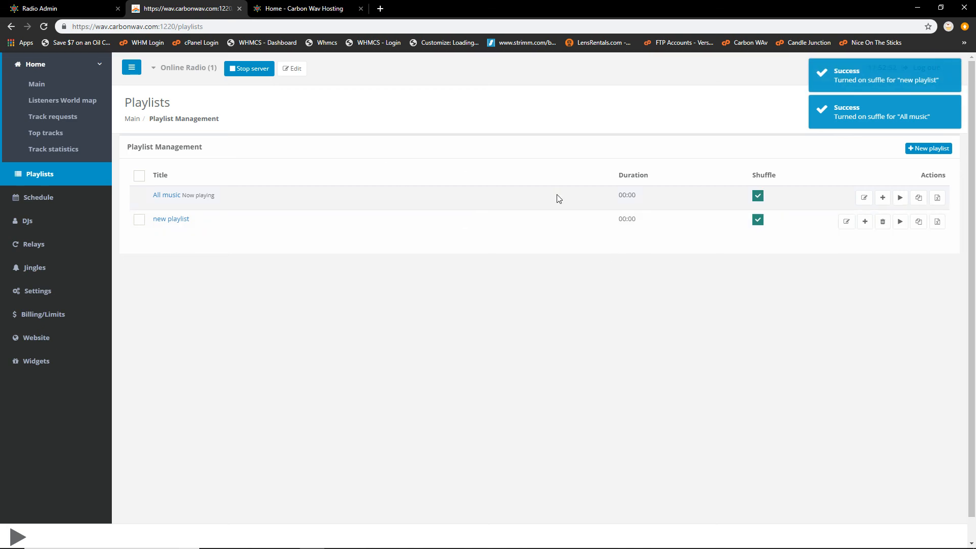
Step: Review the radio server's main page with listener statistics and recent tracks, and open its DJs page
{"action": "left_click", "coordinate": [38, 85]}
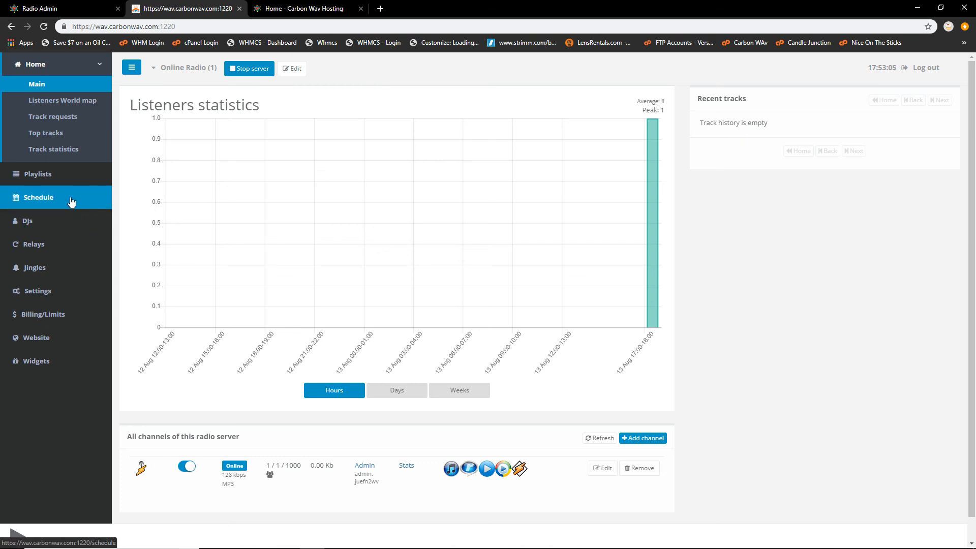
{"action": "left_click", "coordinate": [59, 220]}
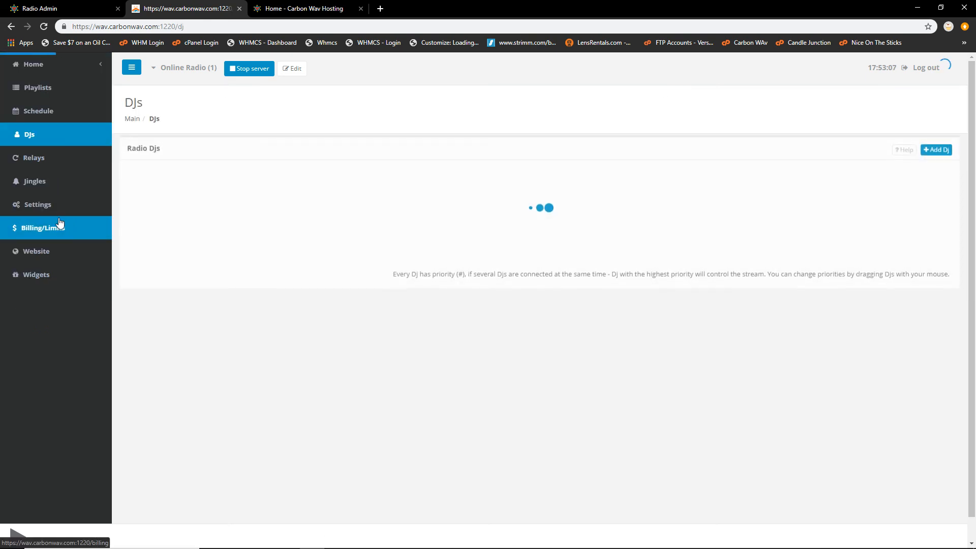